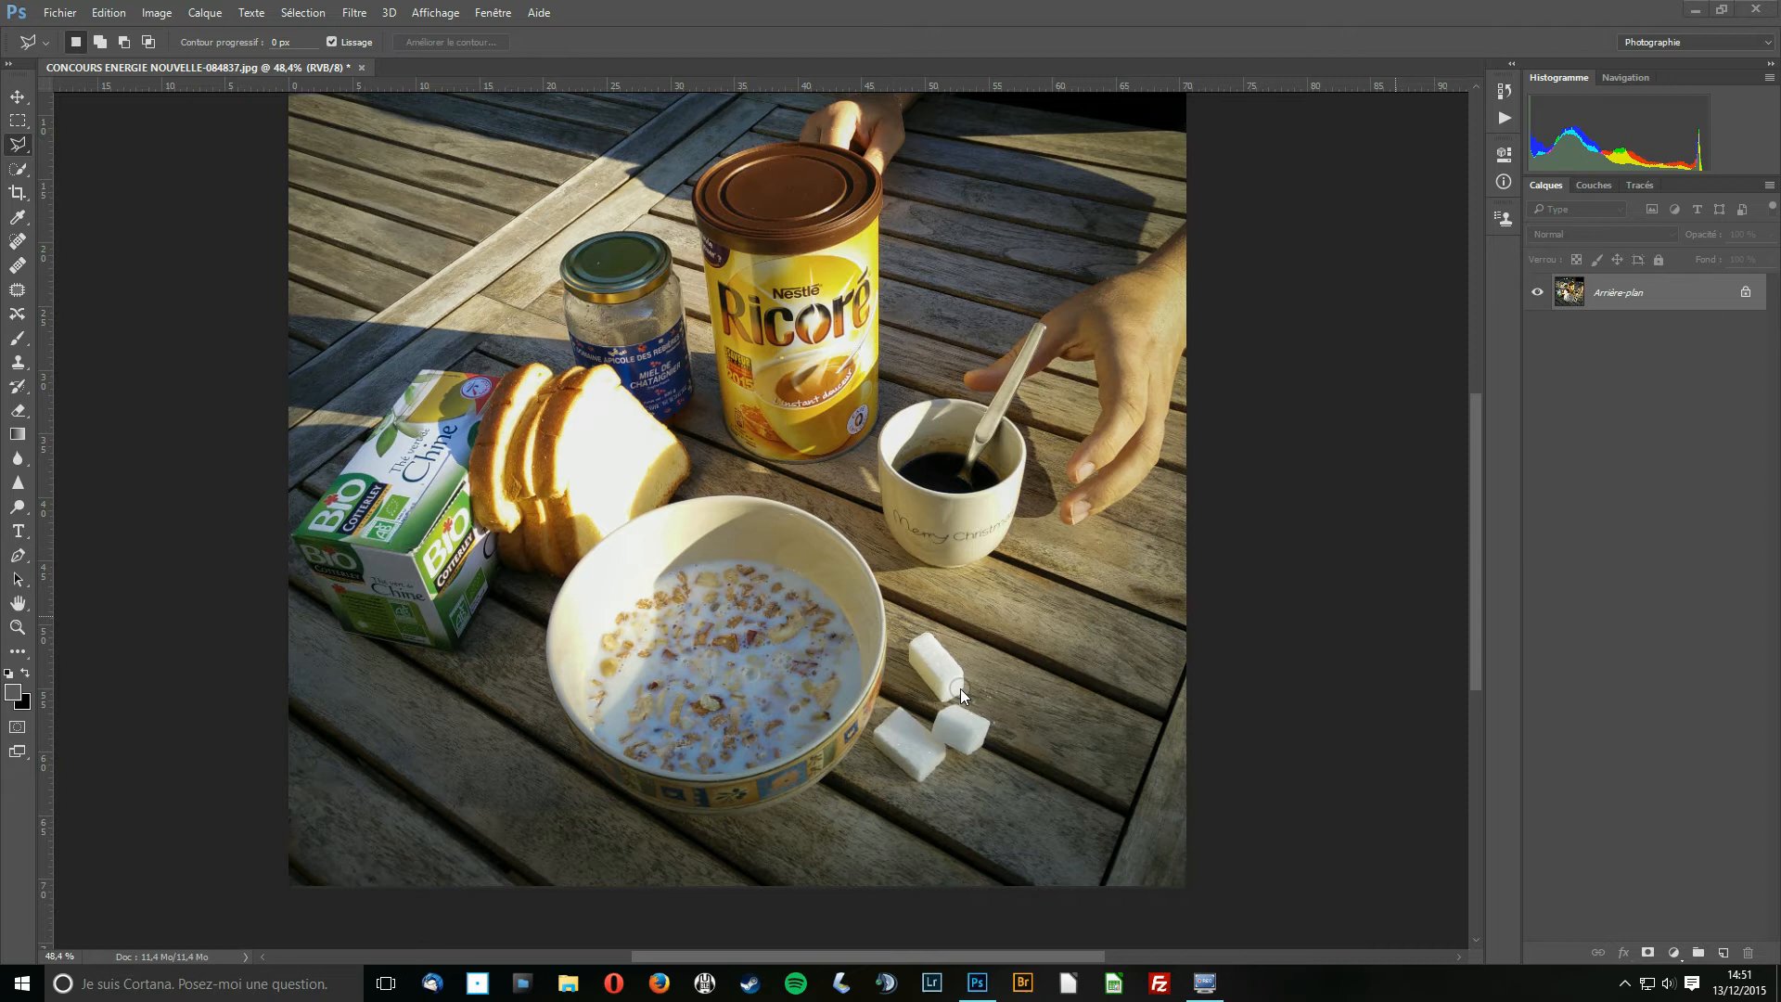
Select the upper sugar cube beside the bowl by tracing its edges with the Polygonal Lasso
scroll(960, 688, "up", 5)
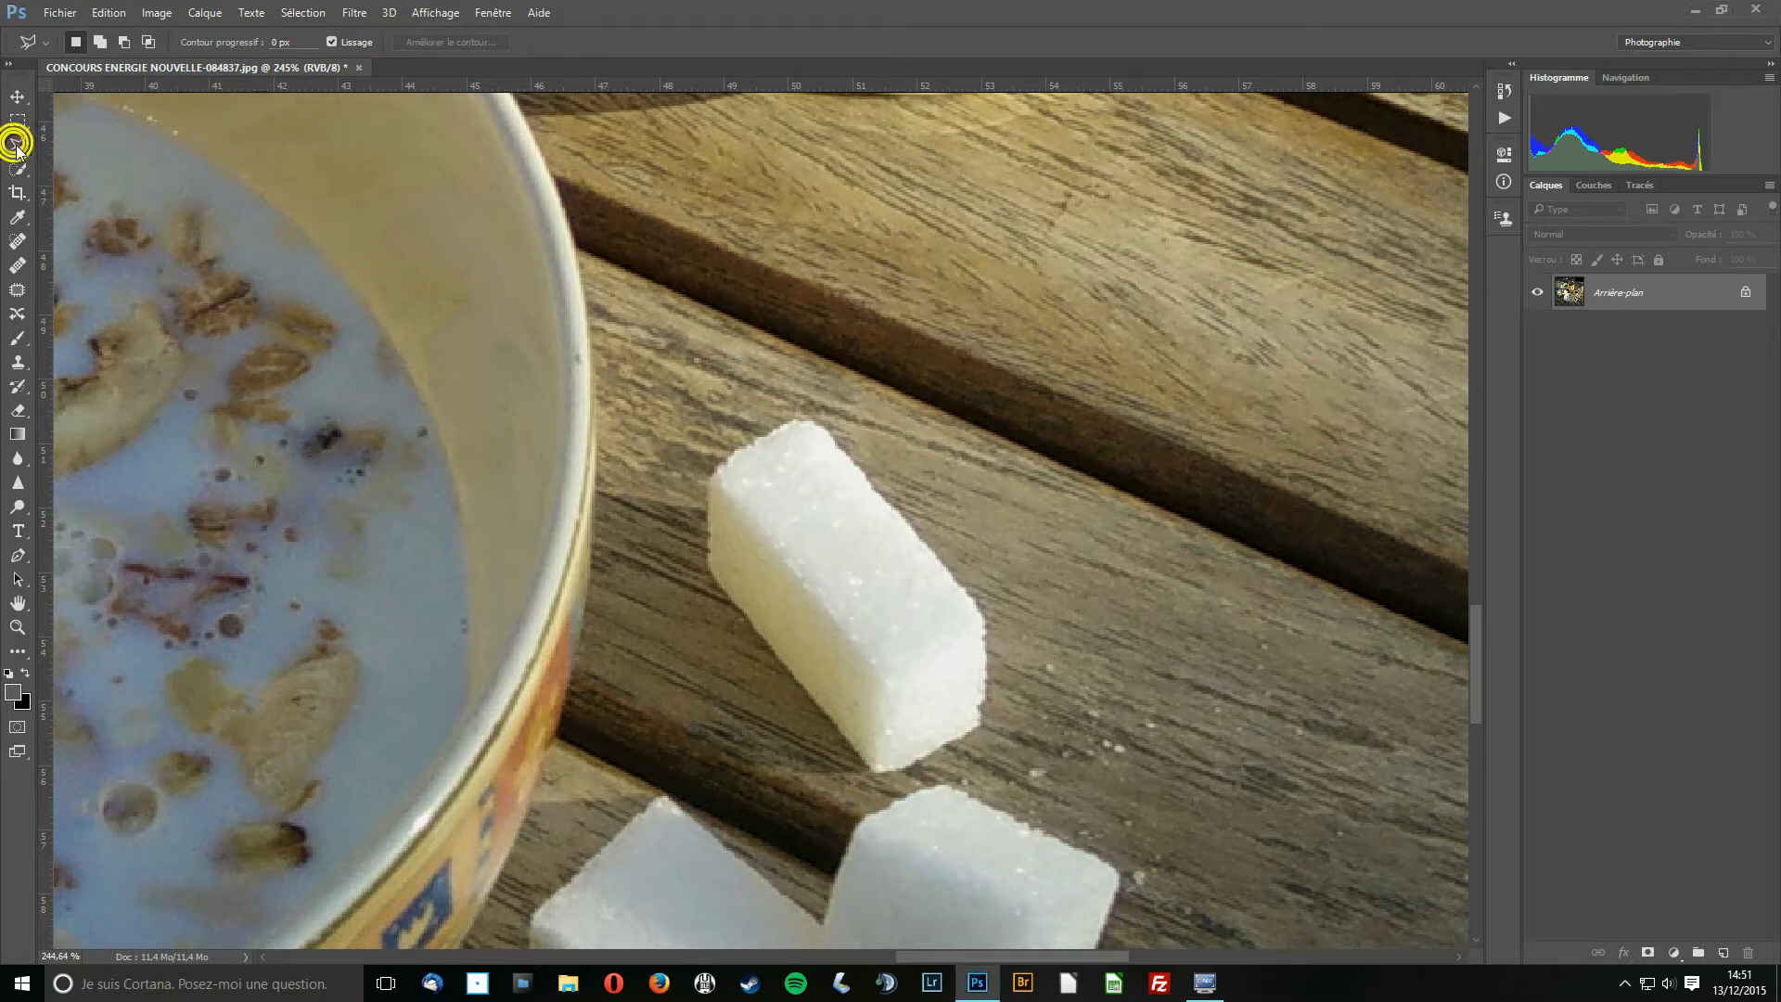
left_click(712, 478)
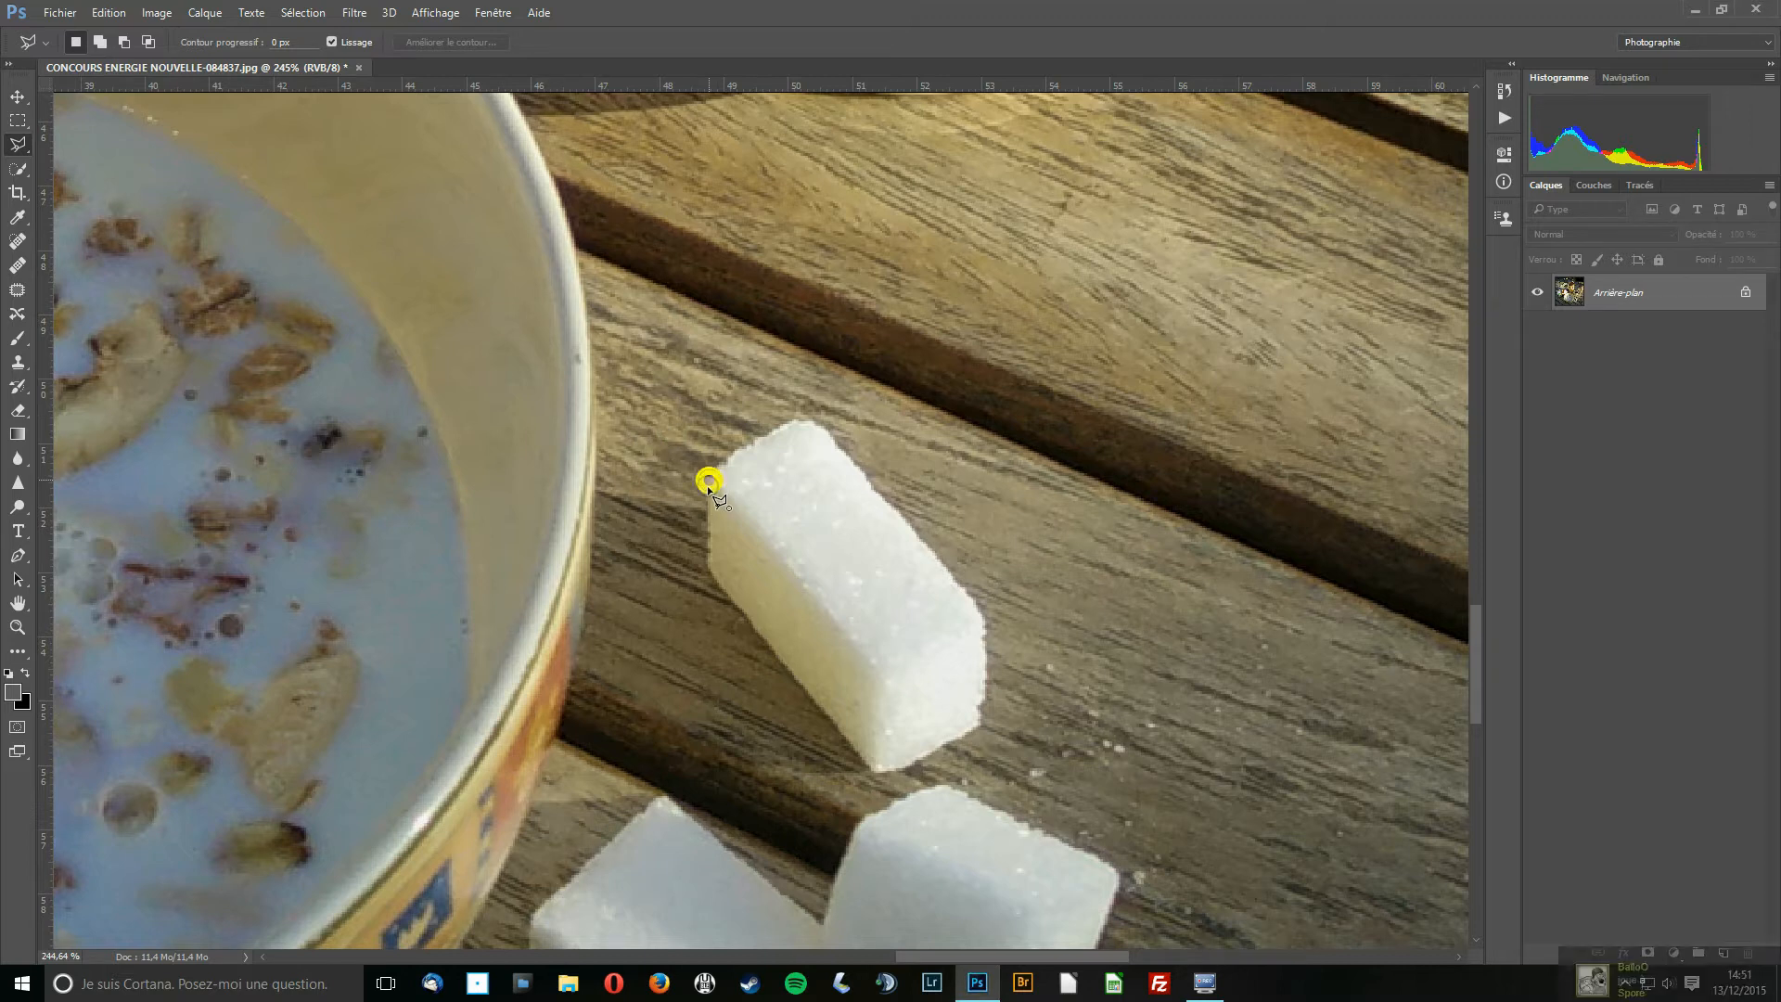
left_click(711, 570)
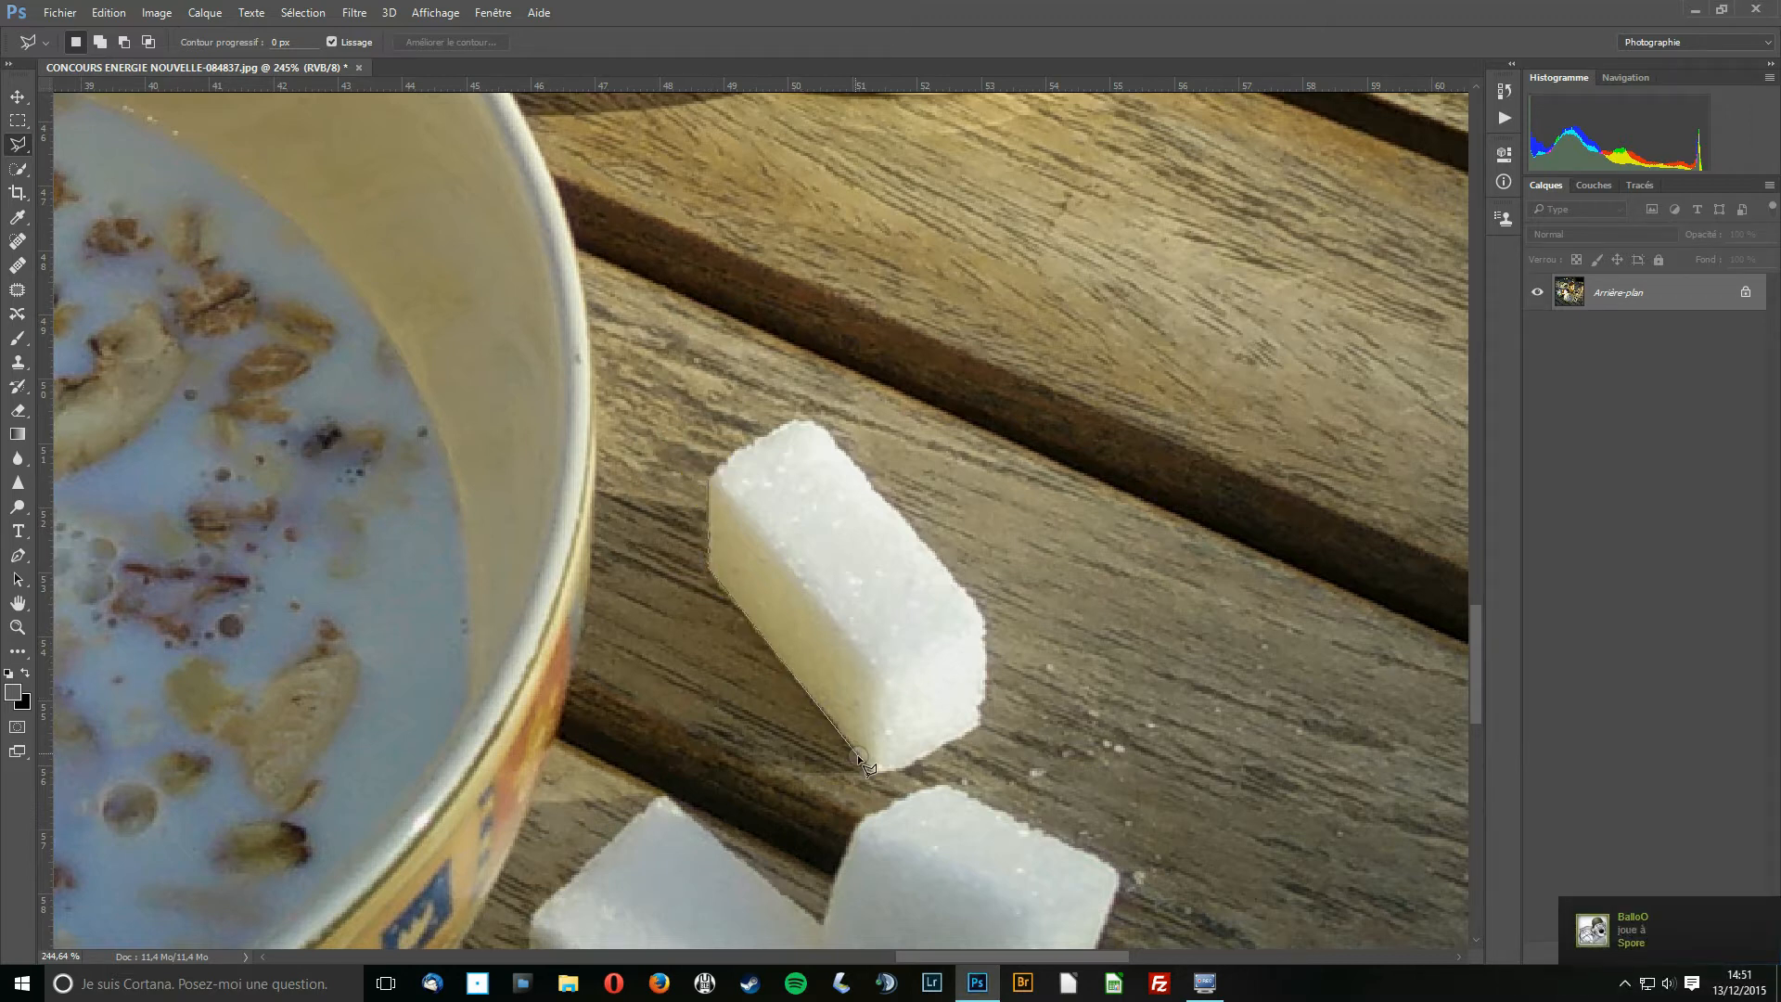
left_click(895, 770)
left_click(954, 740)
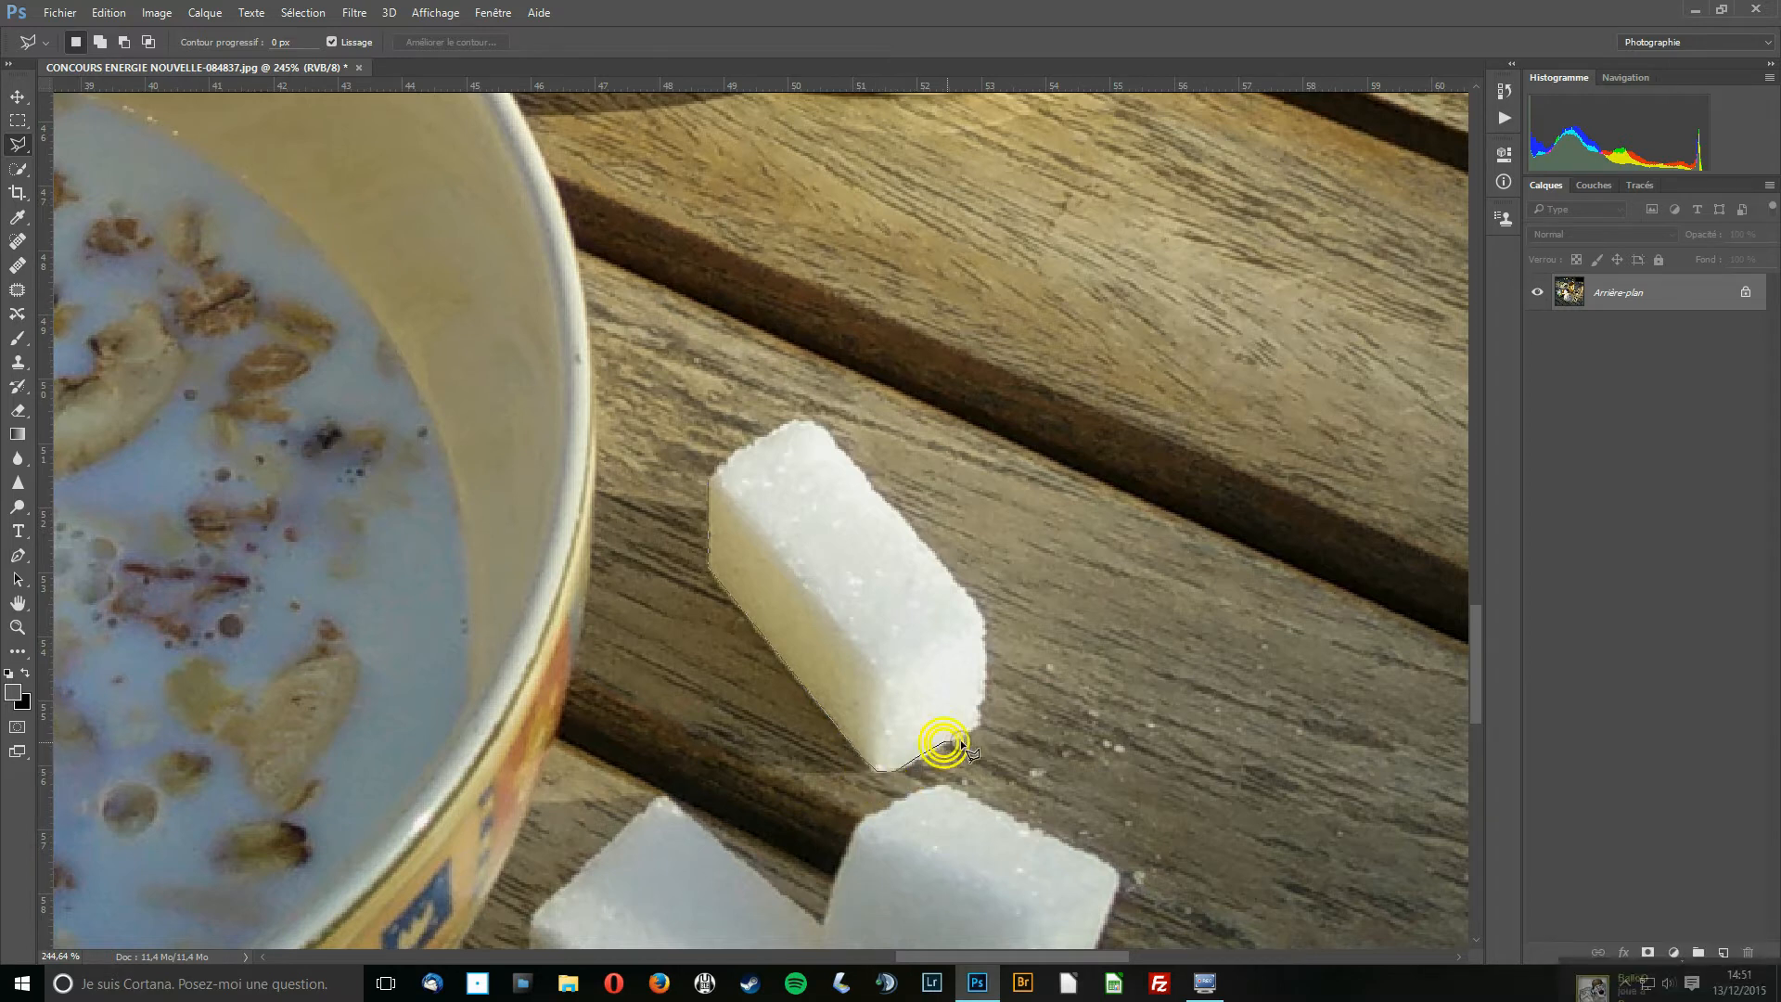
left_click(980, 723)
left_click(977, 709)
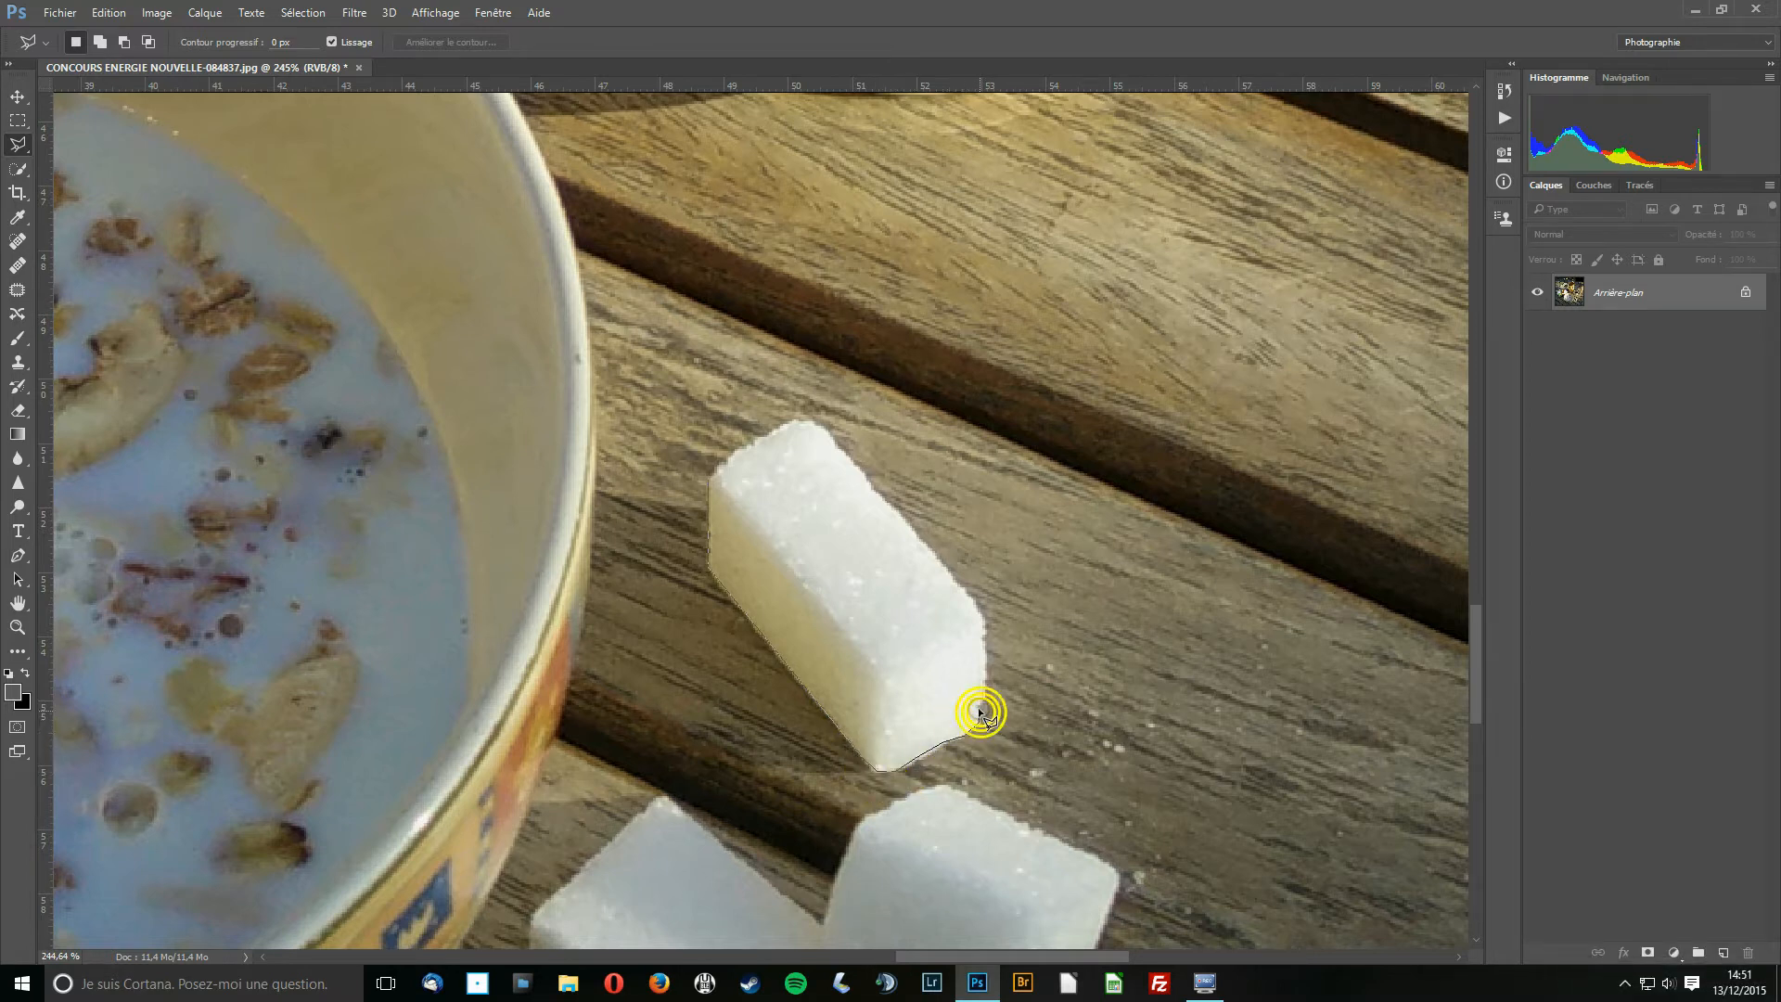
left_click(983, 701)
left_click(984, 615)
left_click(880, 493)
left_click(816, 426)
left_click(811, 419)
left_click(790, 419)
left_click(706, 478)
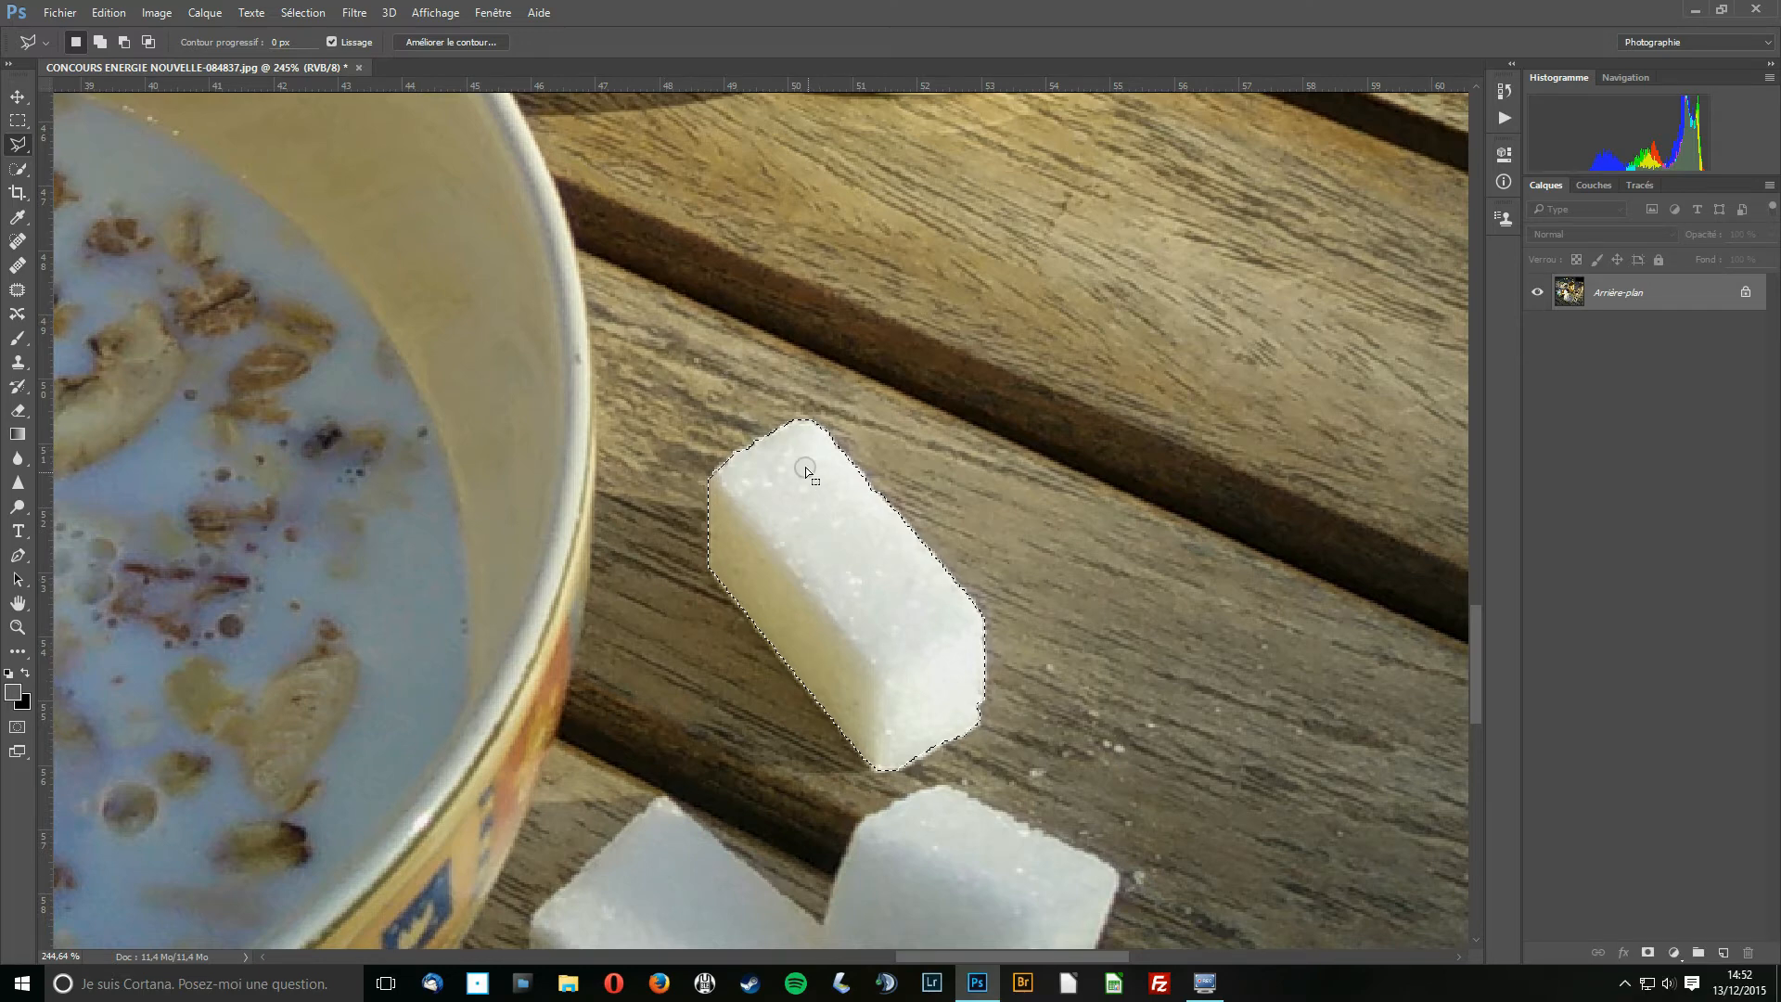
Invert the selection so that it covers the whole photo except the traced sugar cube
scroll(805, 466, "down", 5)
scroll(829, 471, "down", 3)
scroll(846, 479, "up", 4)
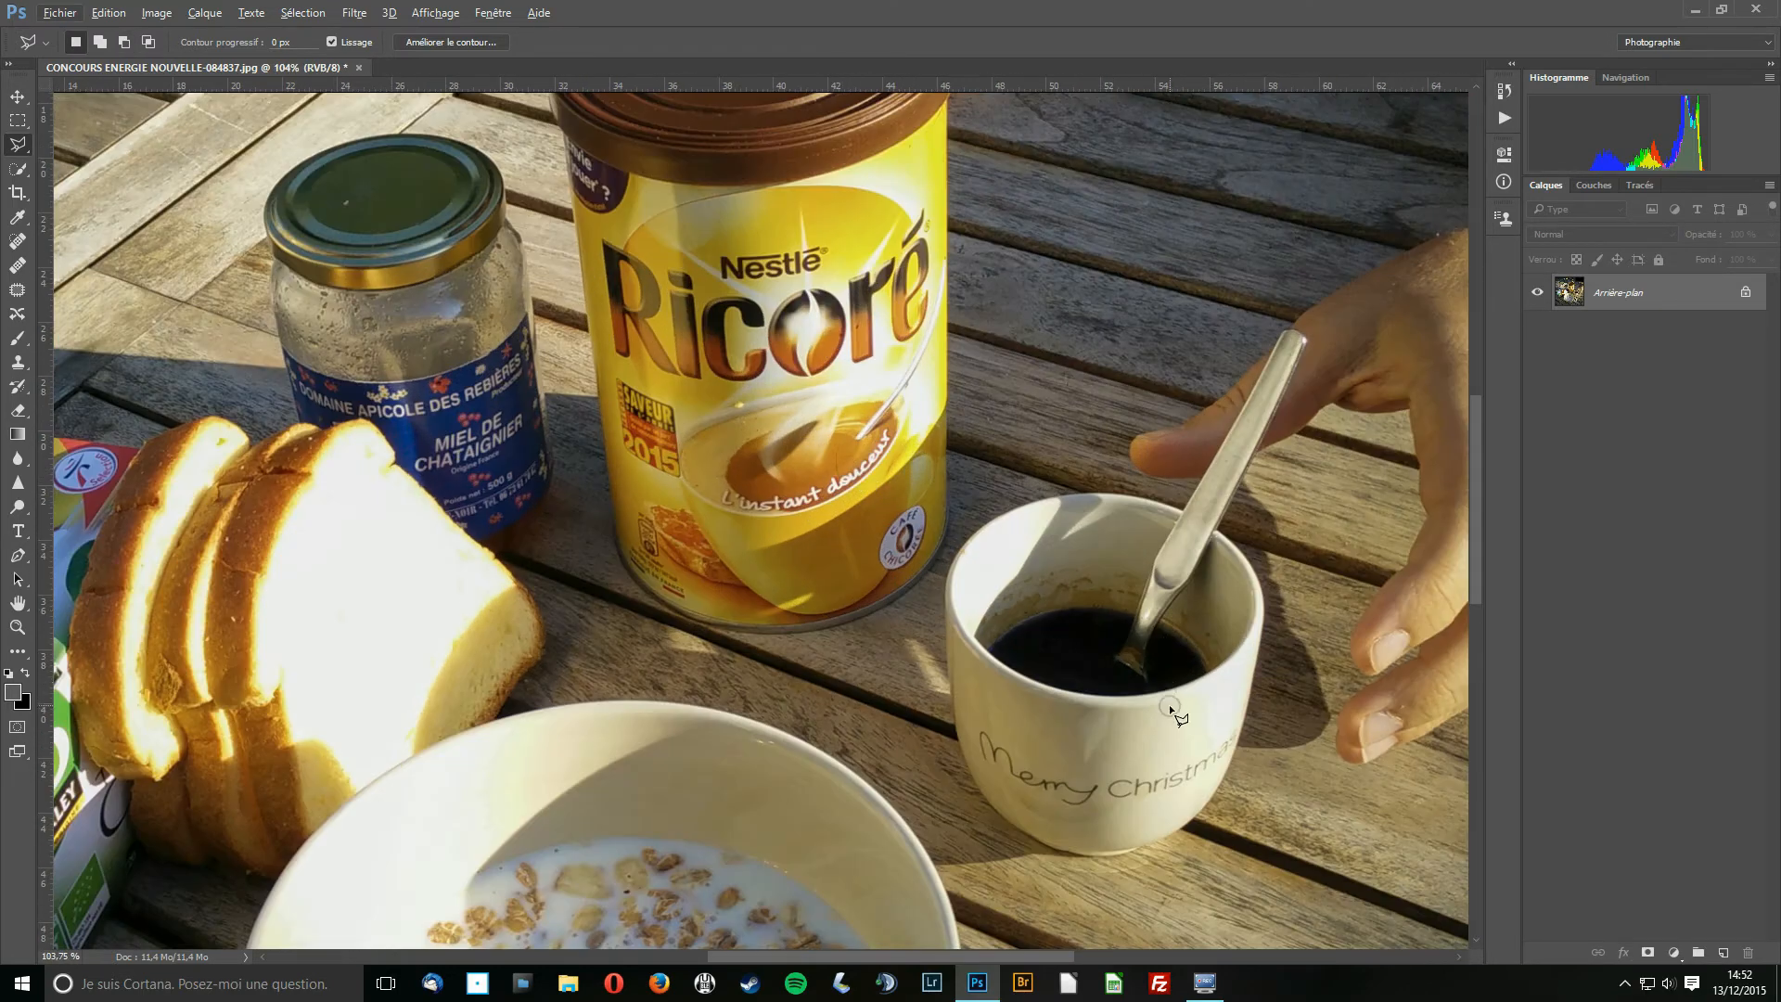
left_click_drag(1139, 711, 969, 482)
scroll(786, 635, "up", 2)
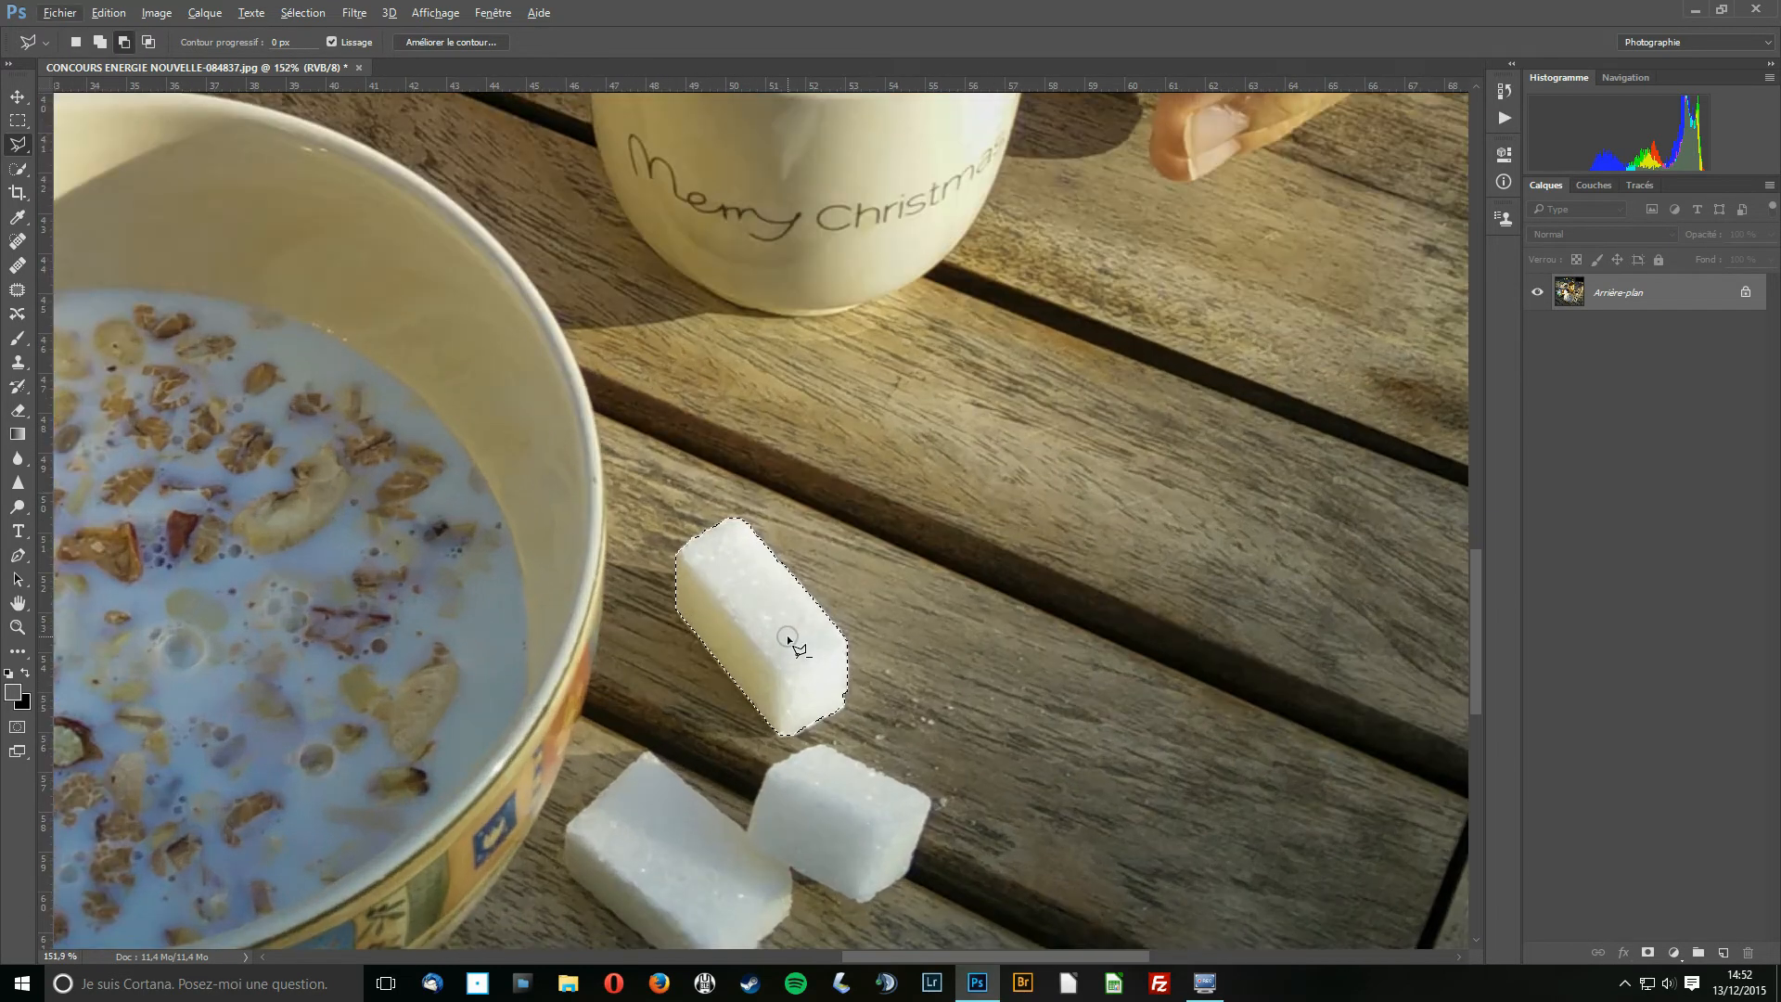
left_click(291, 14)
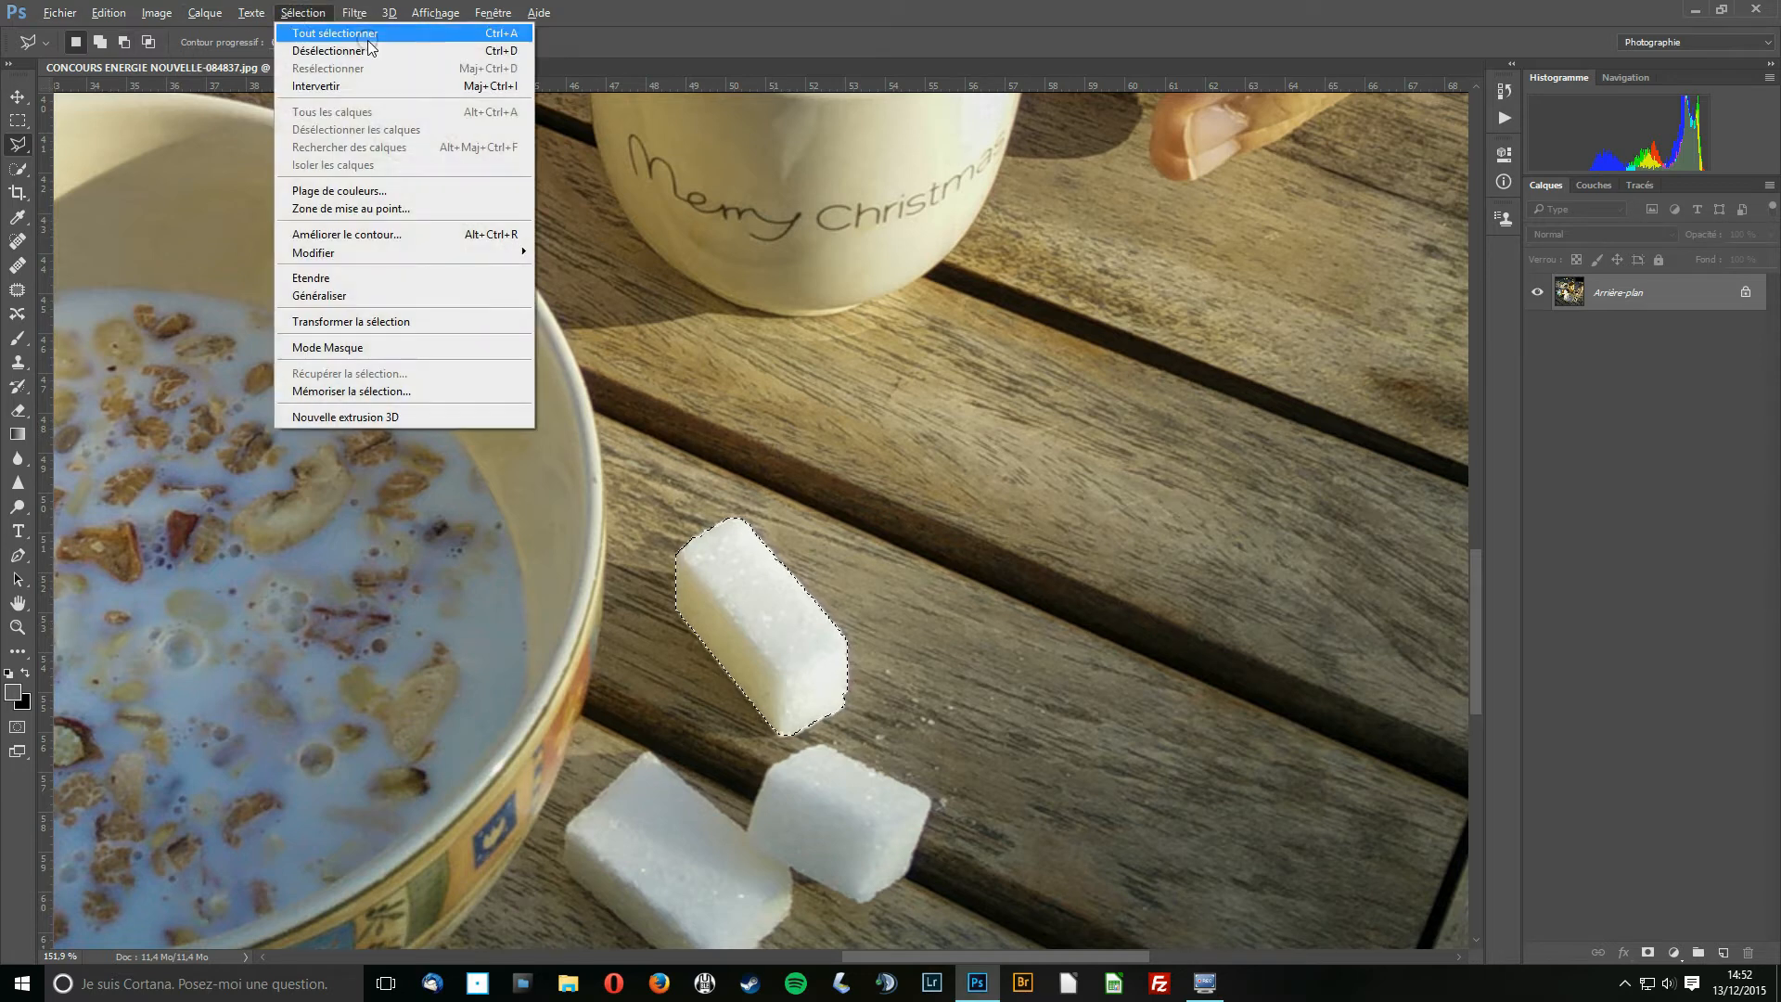
mouse_move(345, 18)
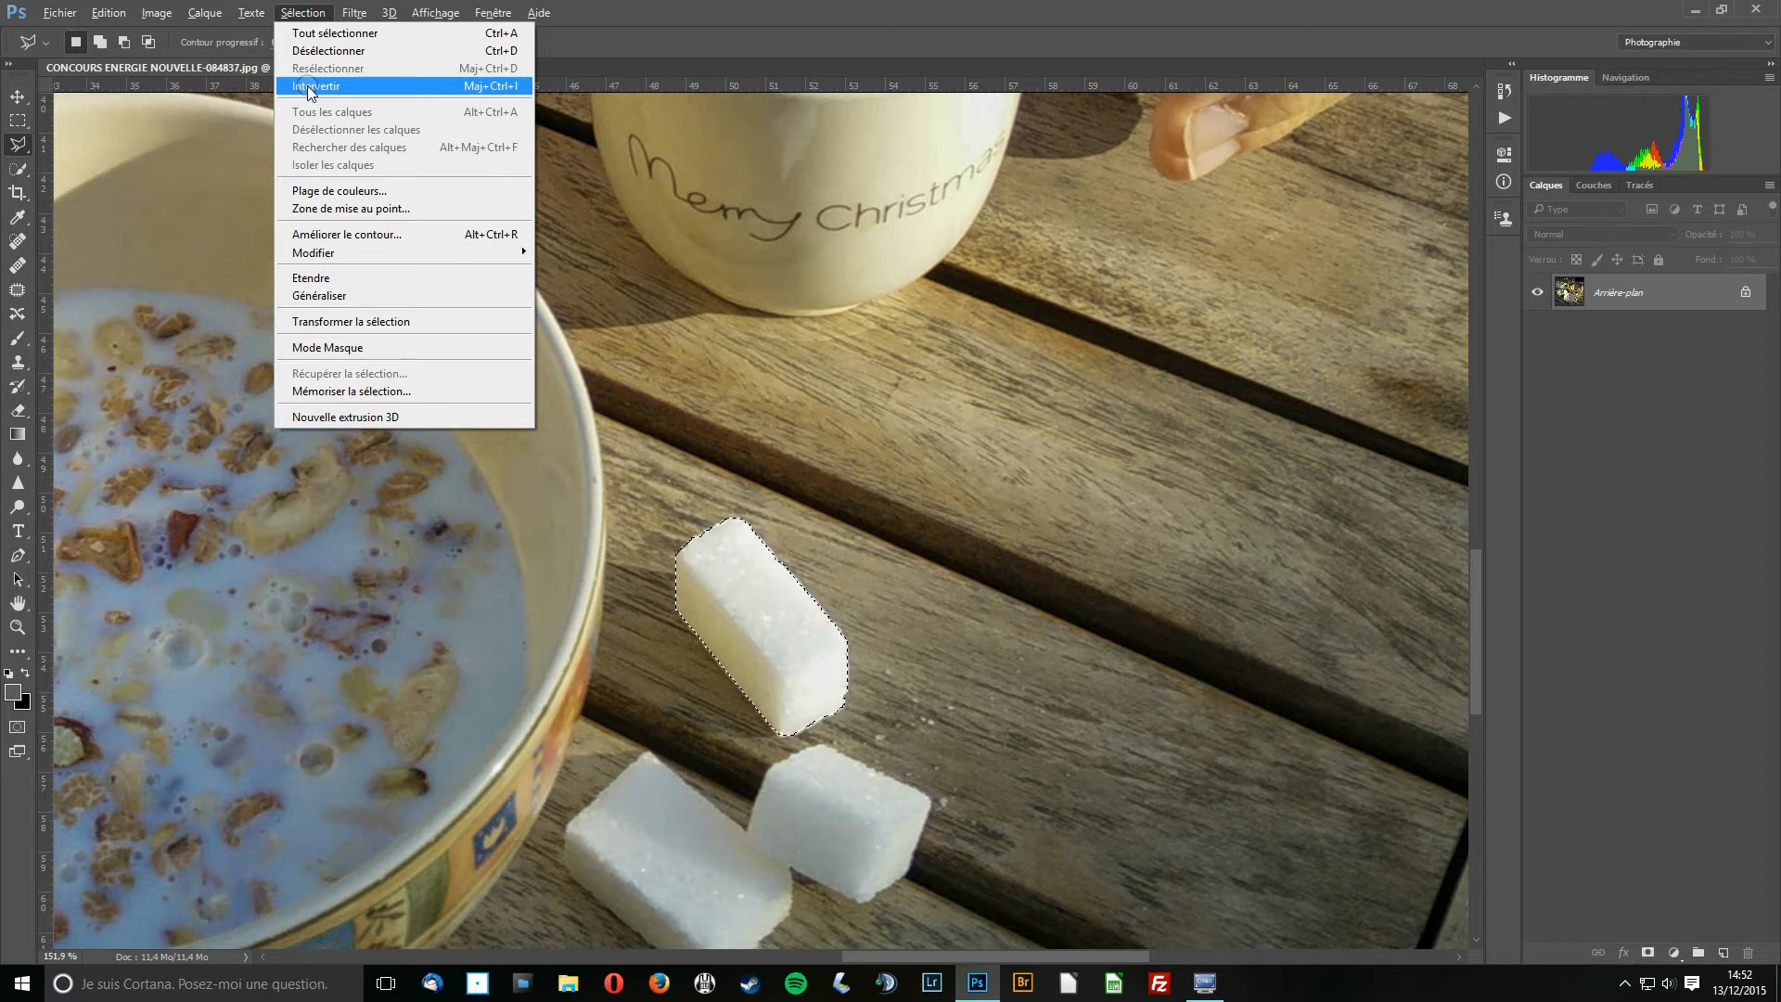
left_click(315, 86)
scroll(711, 369, "down", 5)
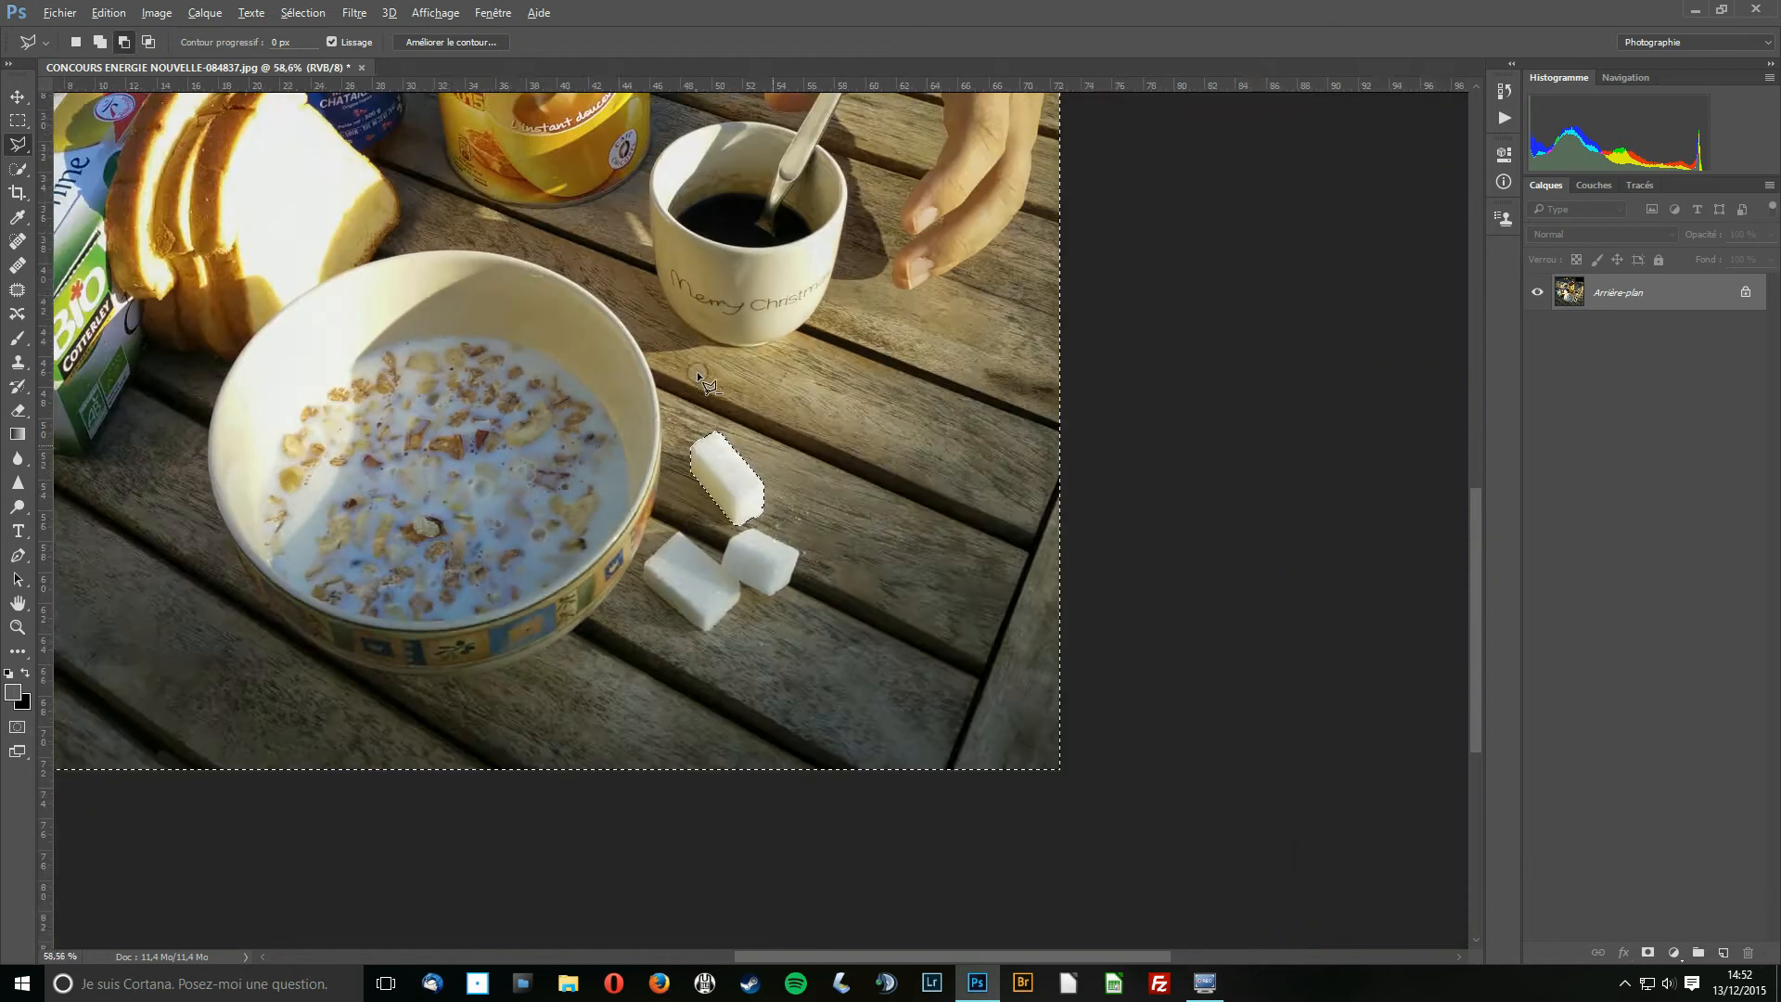
scroll(698, 371, "down", 3)
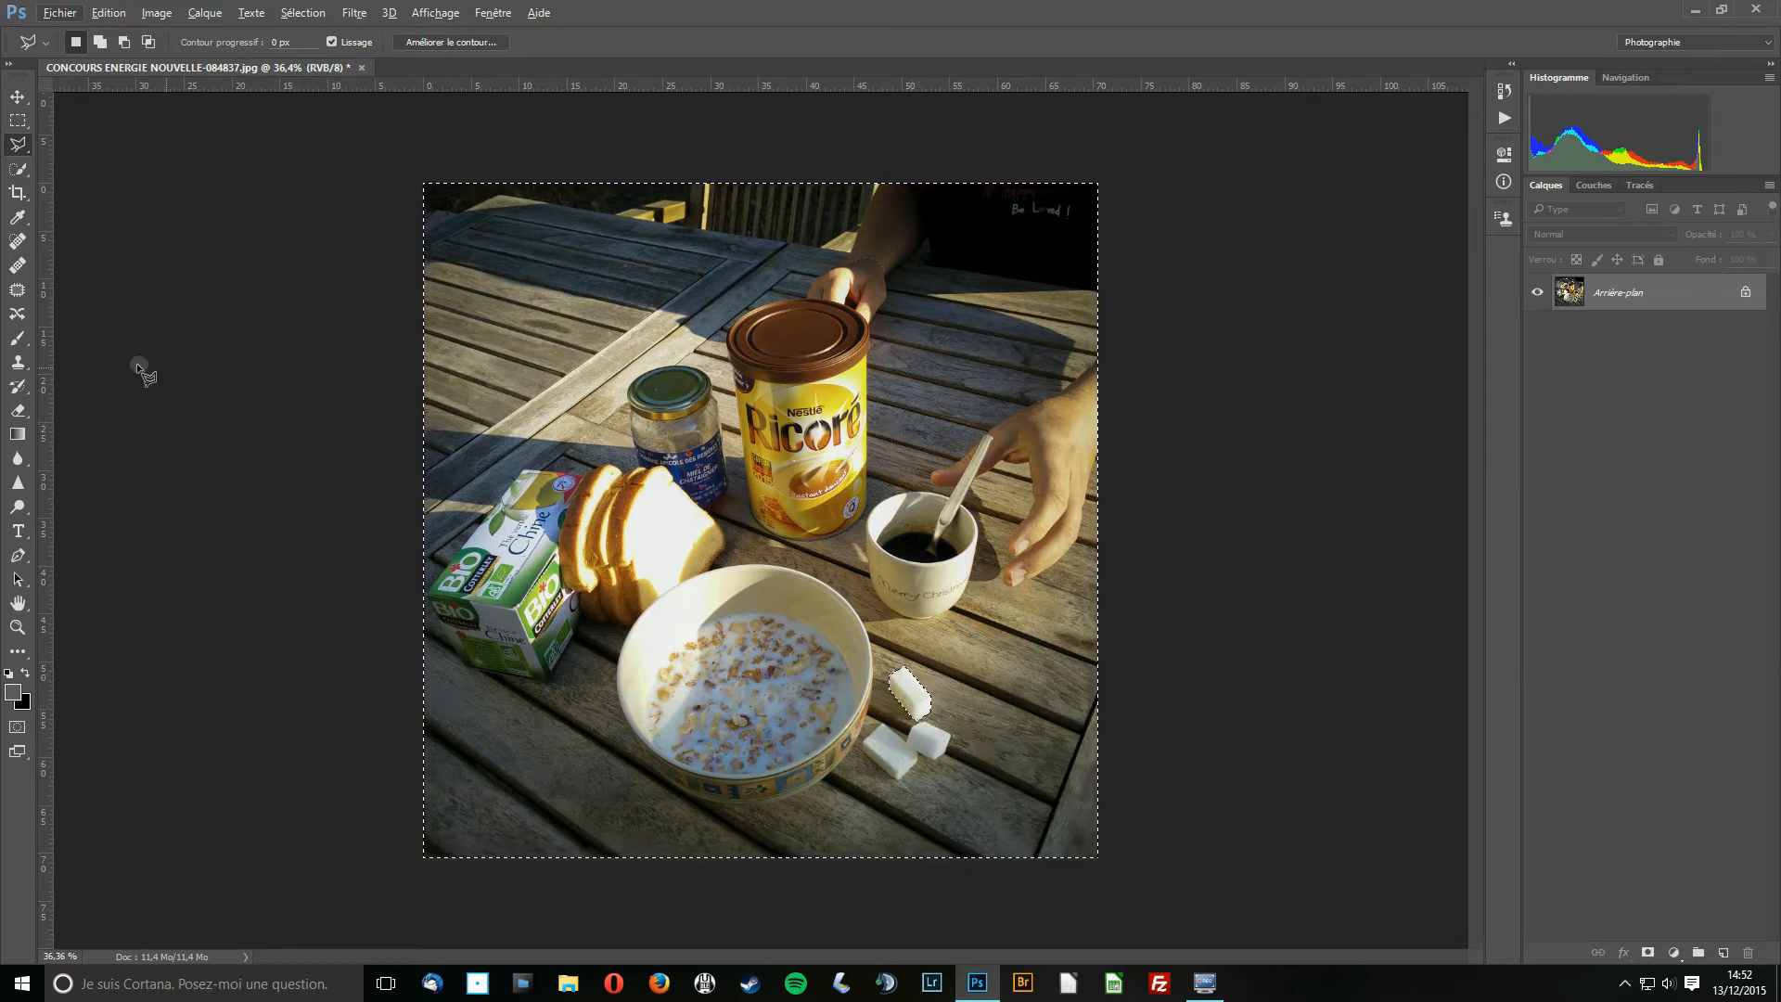
Try brushing grey over the area around the sugar cube within the inverted selection, and undo the strokes to restore the photo and selection
left_click(18, 338)
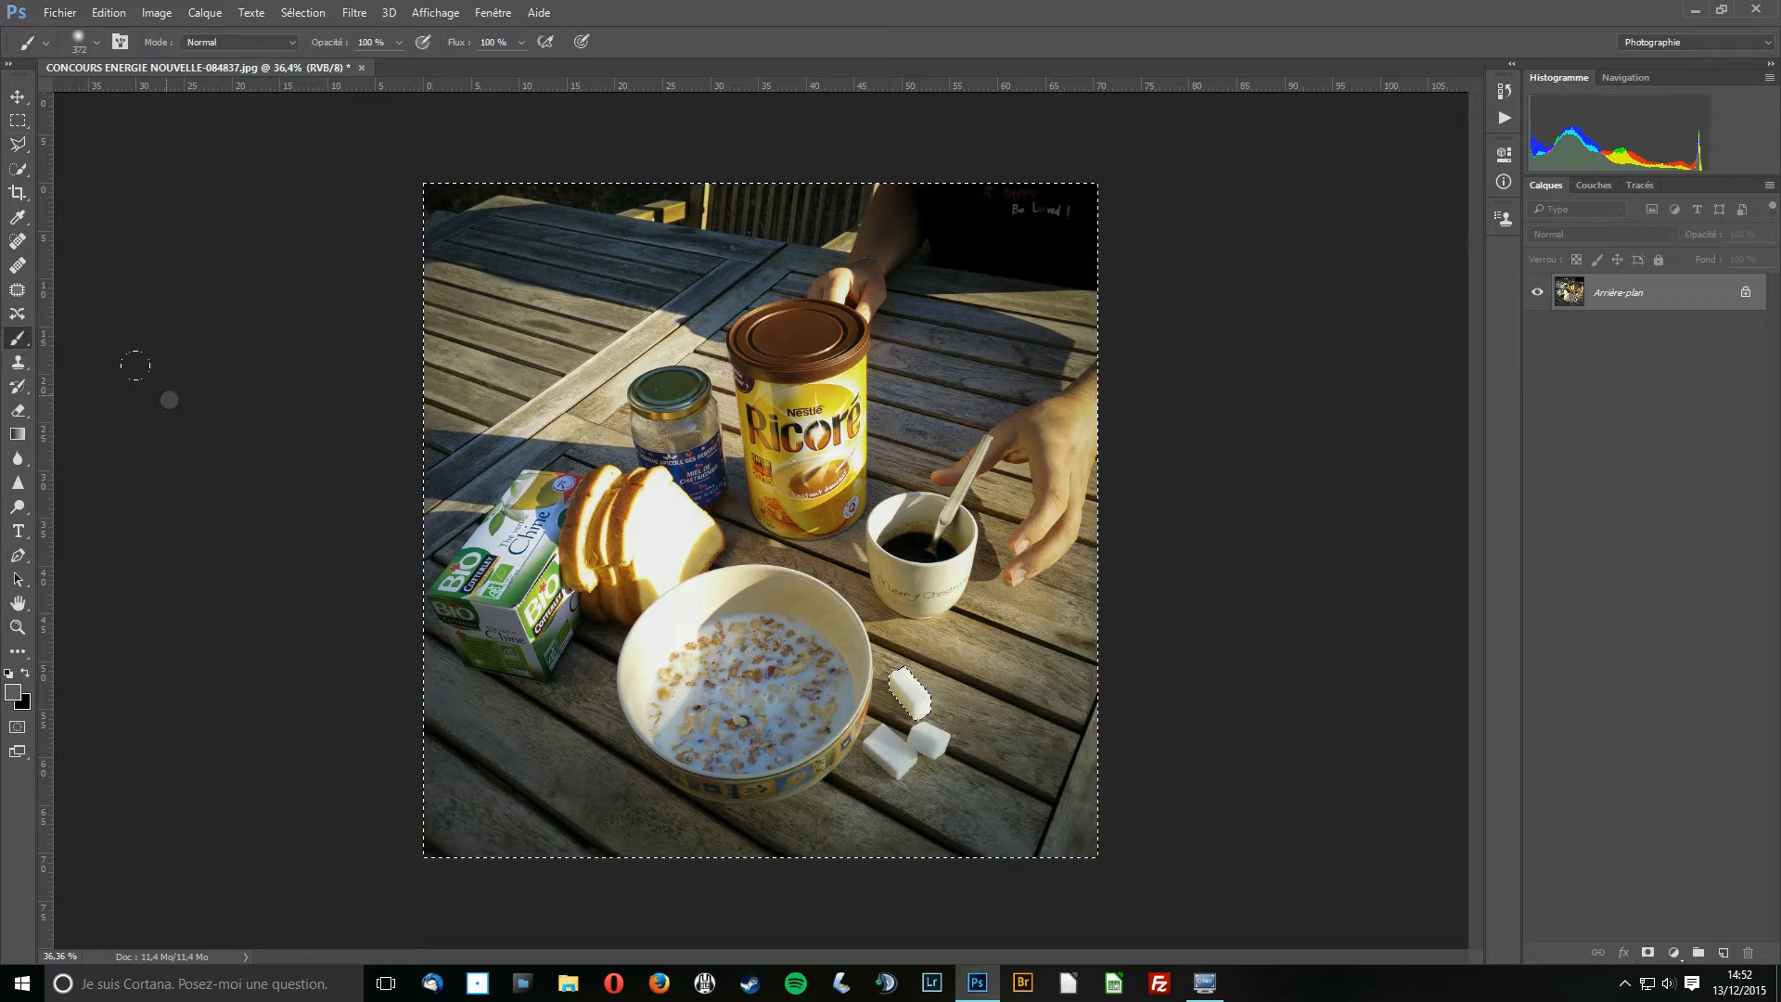
mouse_move(807, 648)
left_mouse_down()
mouse_move(890, 640)
mouse_move(1021, 668)
mouse_move(928, 556)
mouse_move(1002, 508)
mouse_move(668, 389)
mouse_move(556, 575)
mouse_move(705, 705)
left_mouse_up()
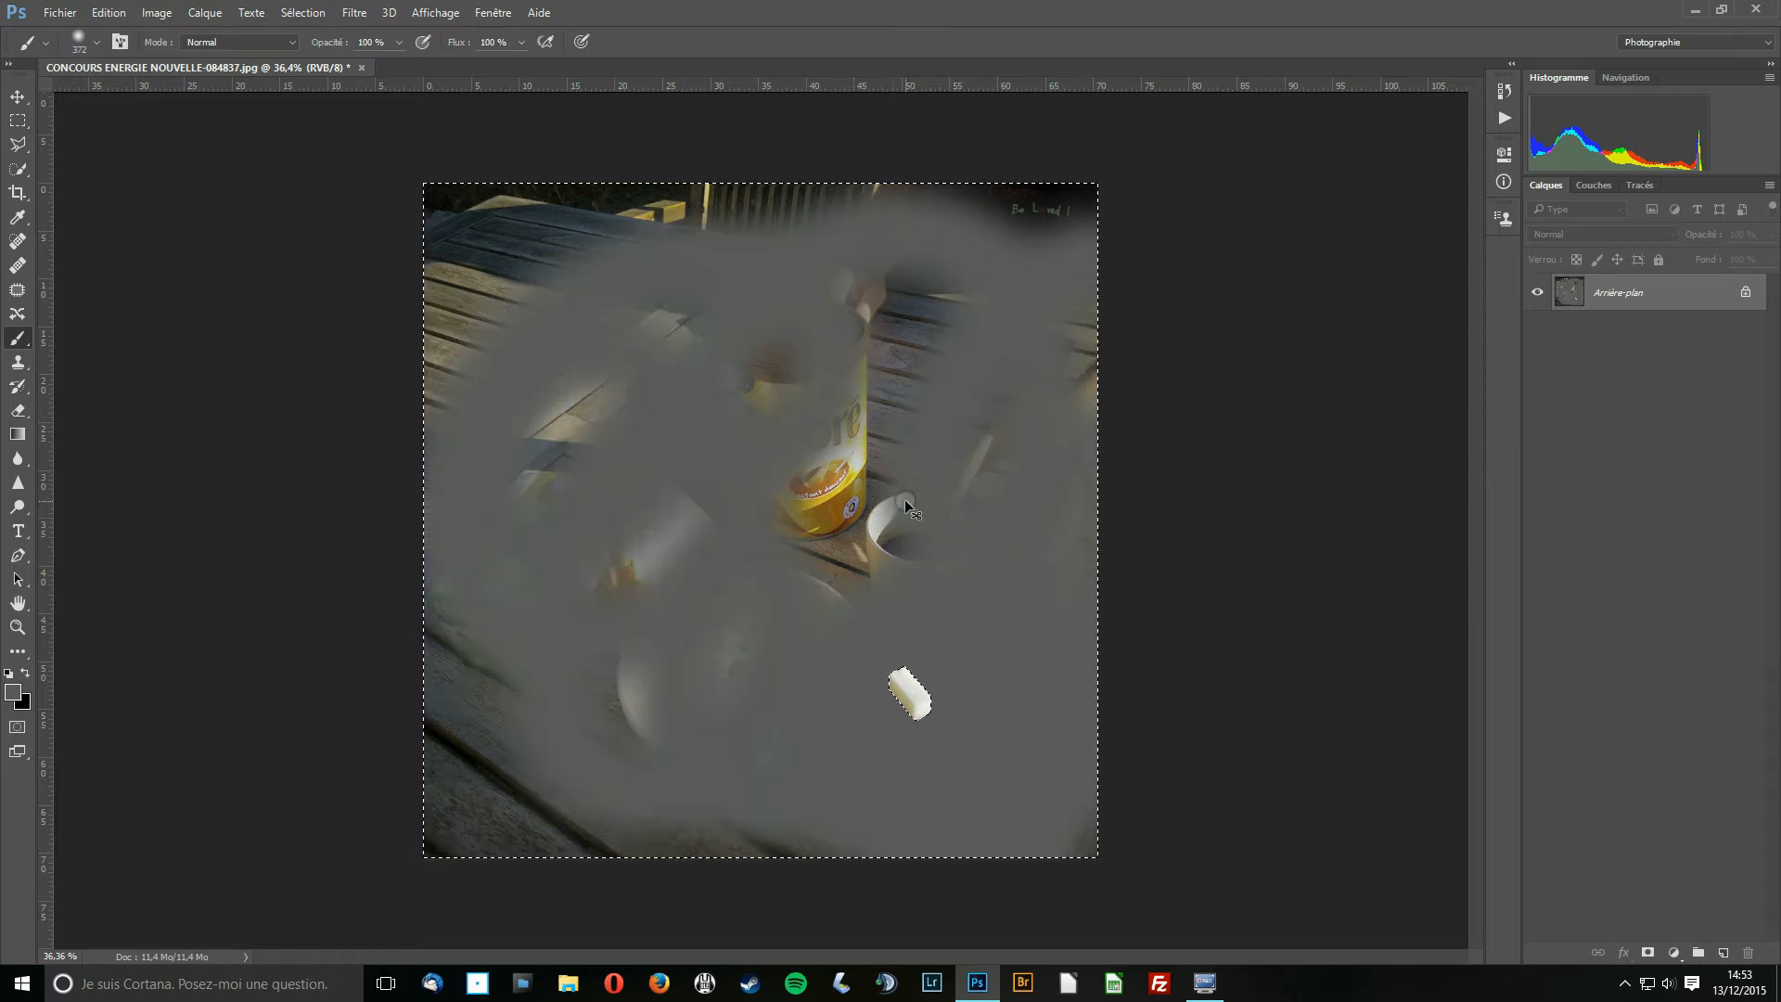
key("ctrl+d")
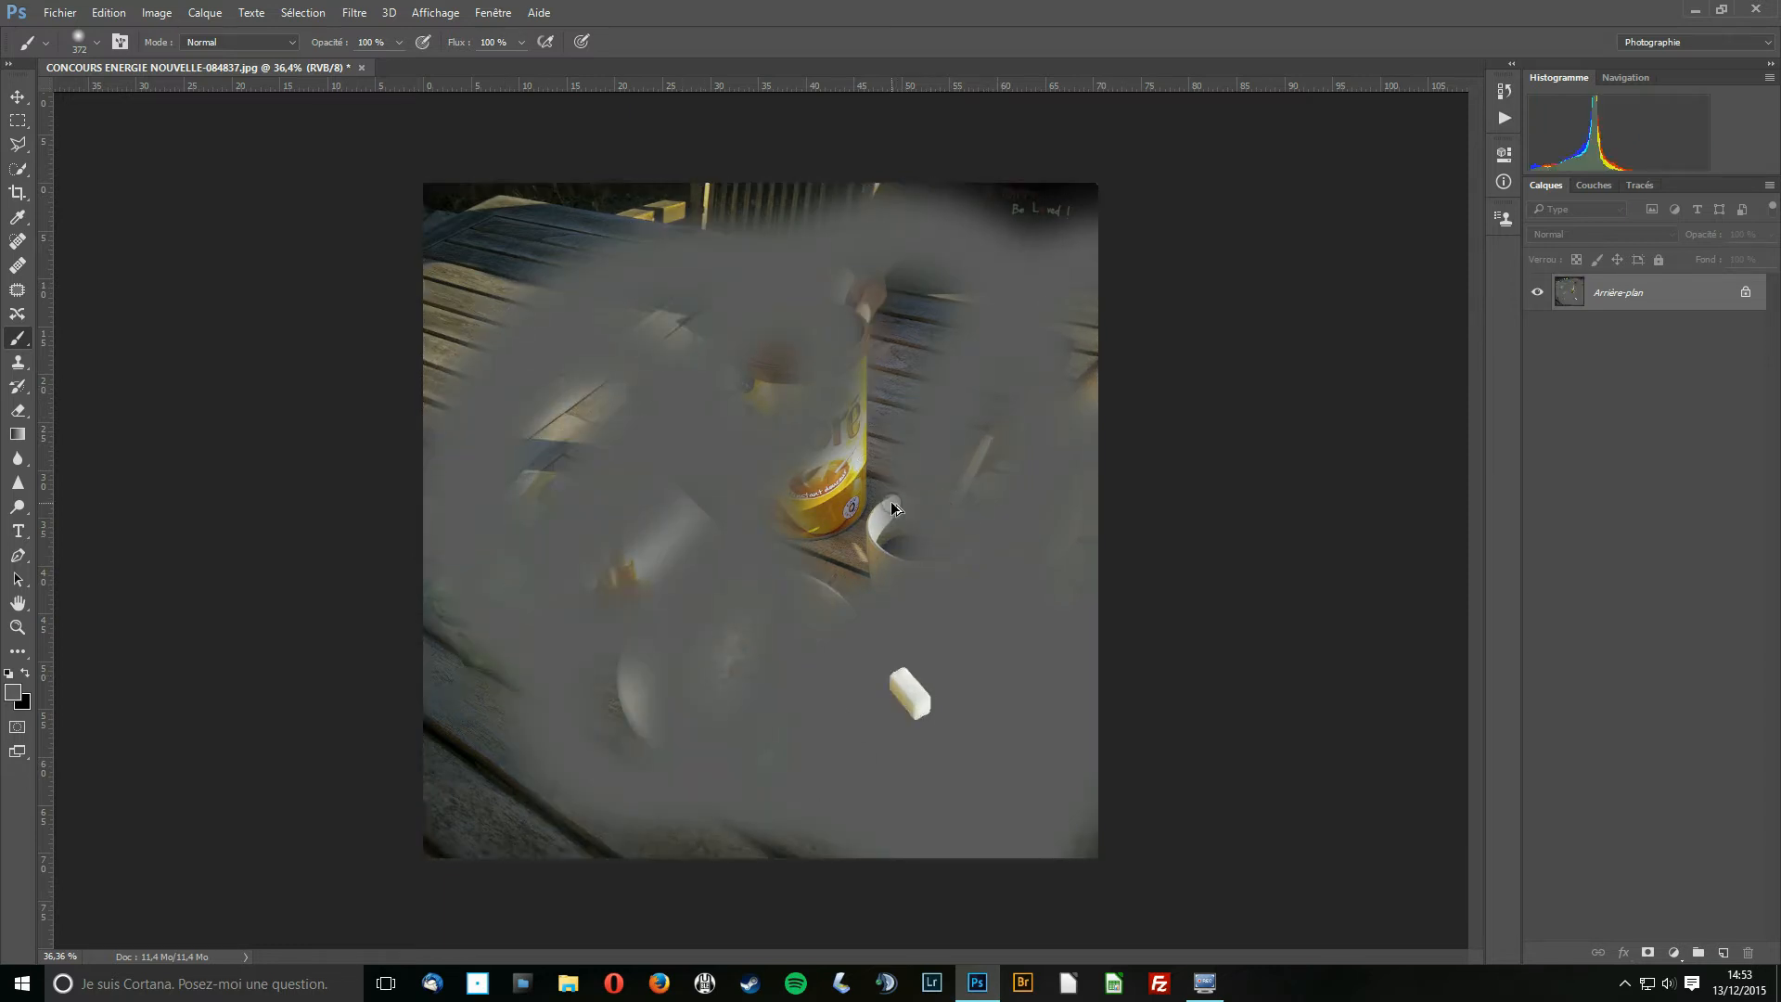
key("ctrl+alt+z")
key("ctrl+alt+z")
key("ctrl+alt+z")
key("ctrl+alt+z")
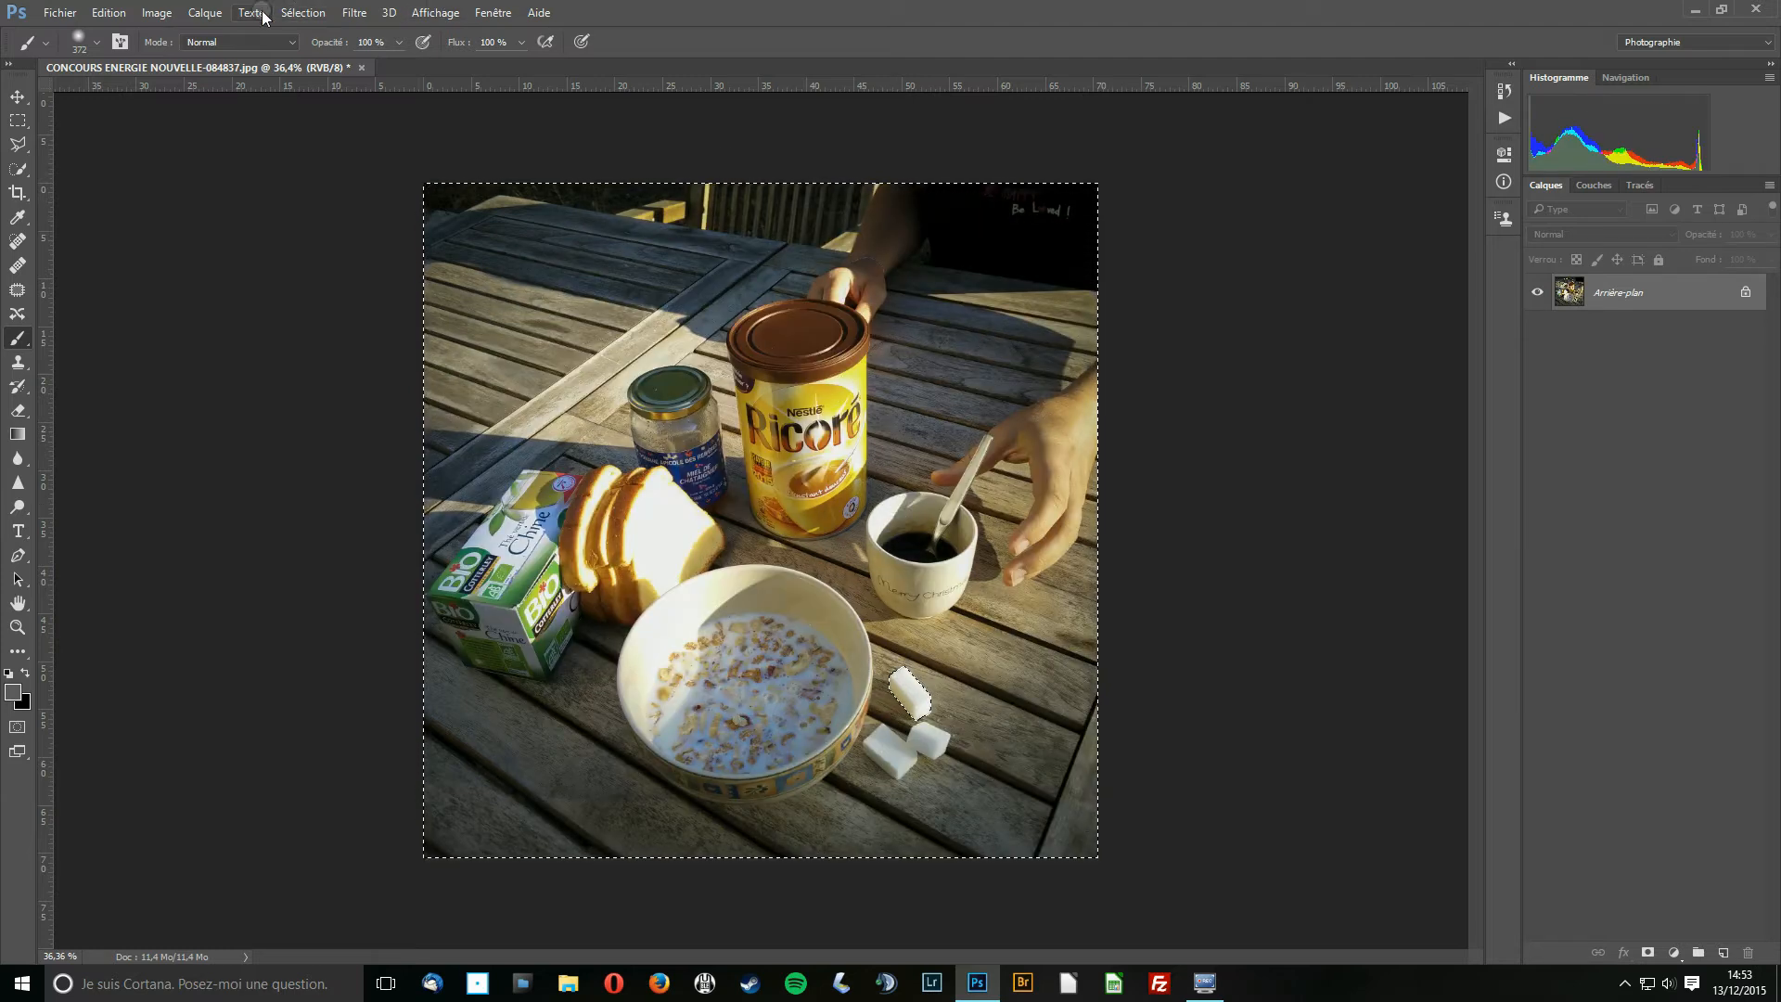
Invert the selection back so that only the sugar cube is selected
left_click(306, 12)
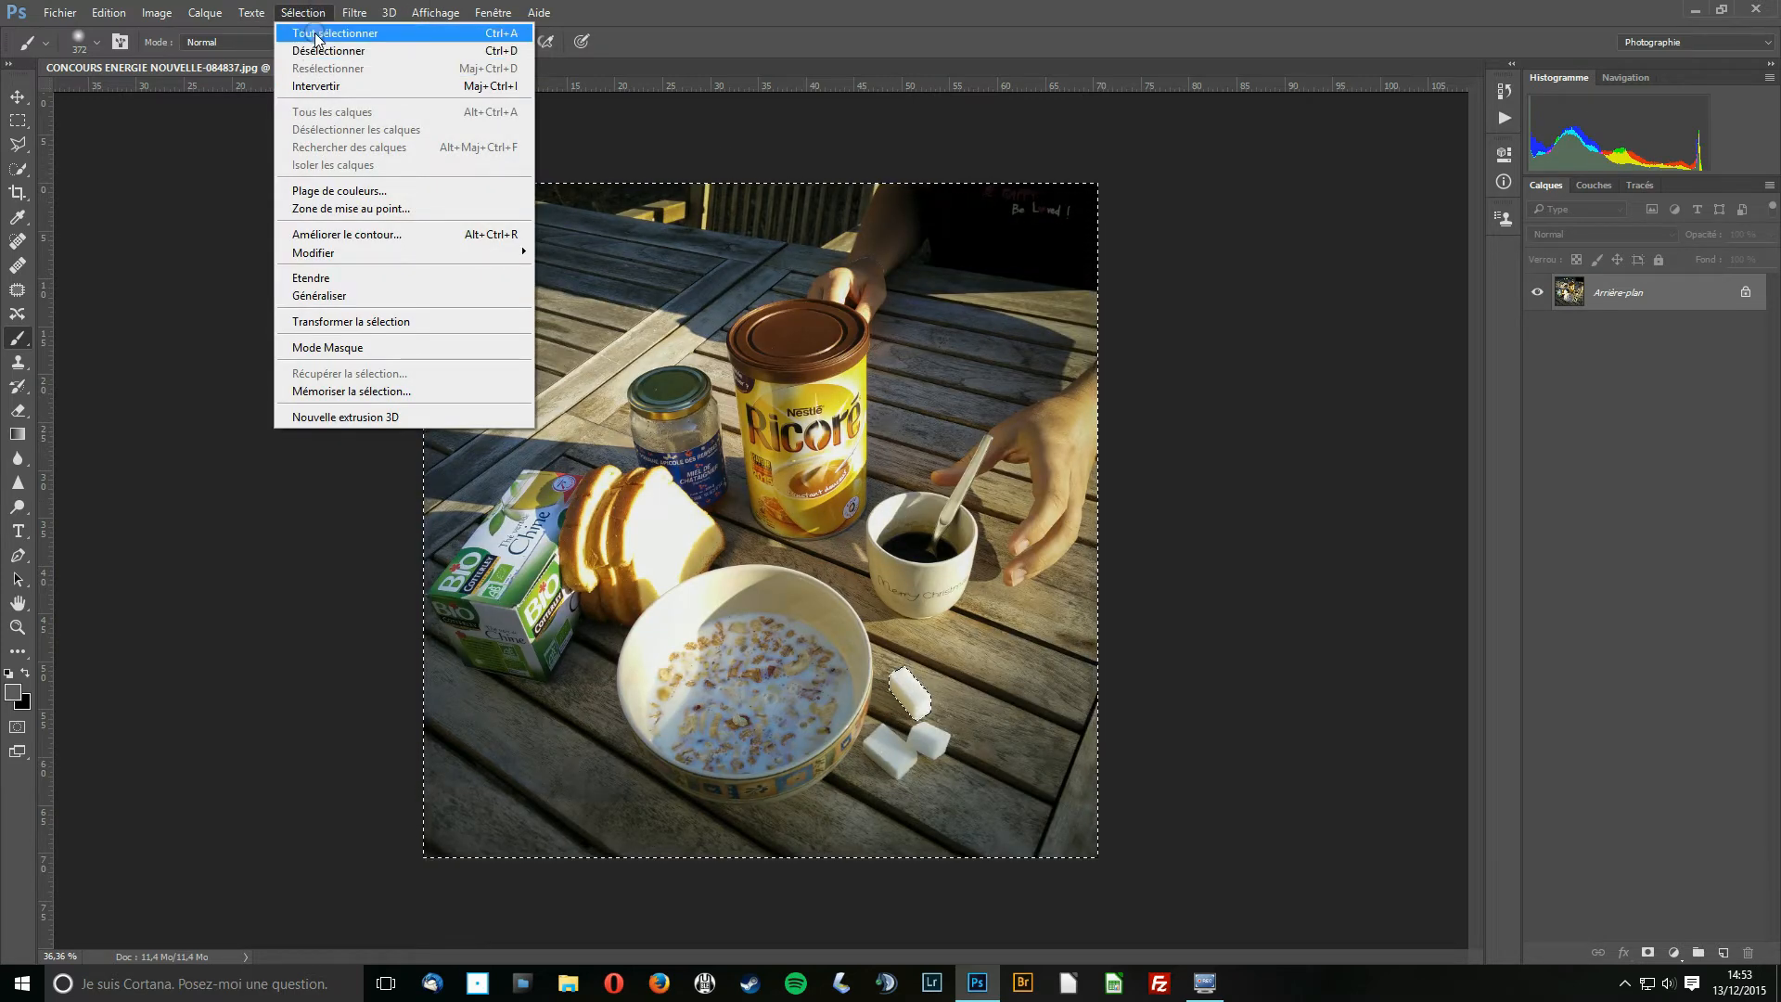
left_click(316, 86)
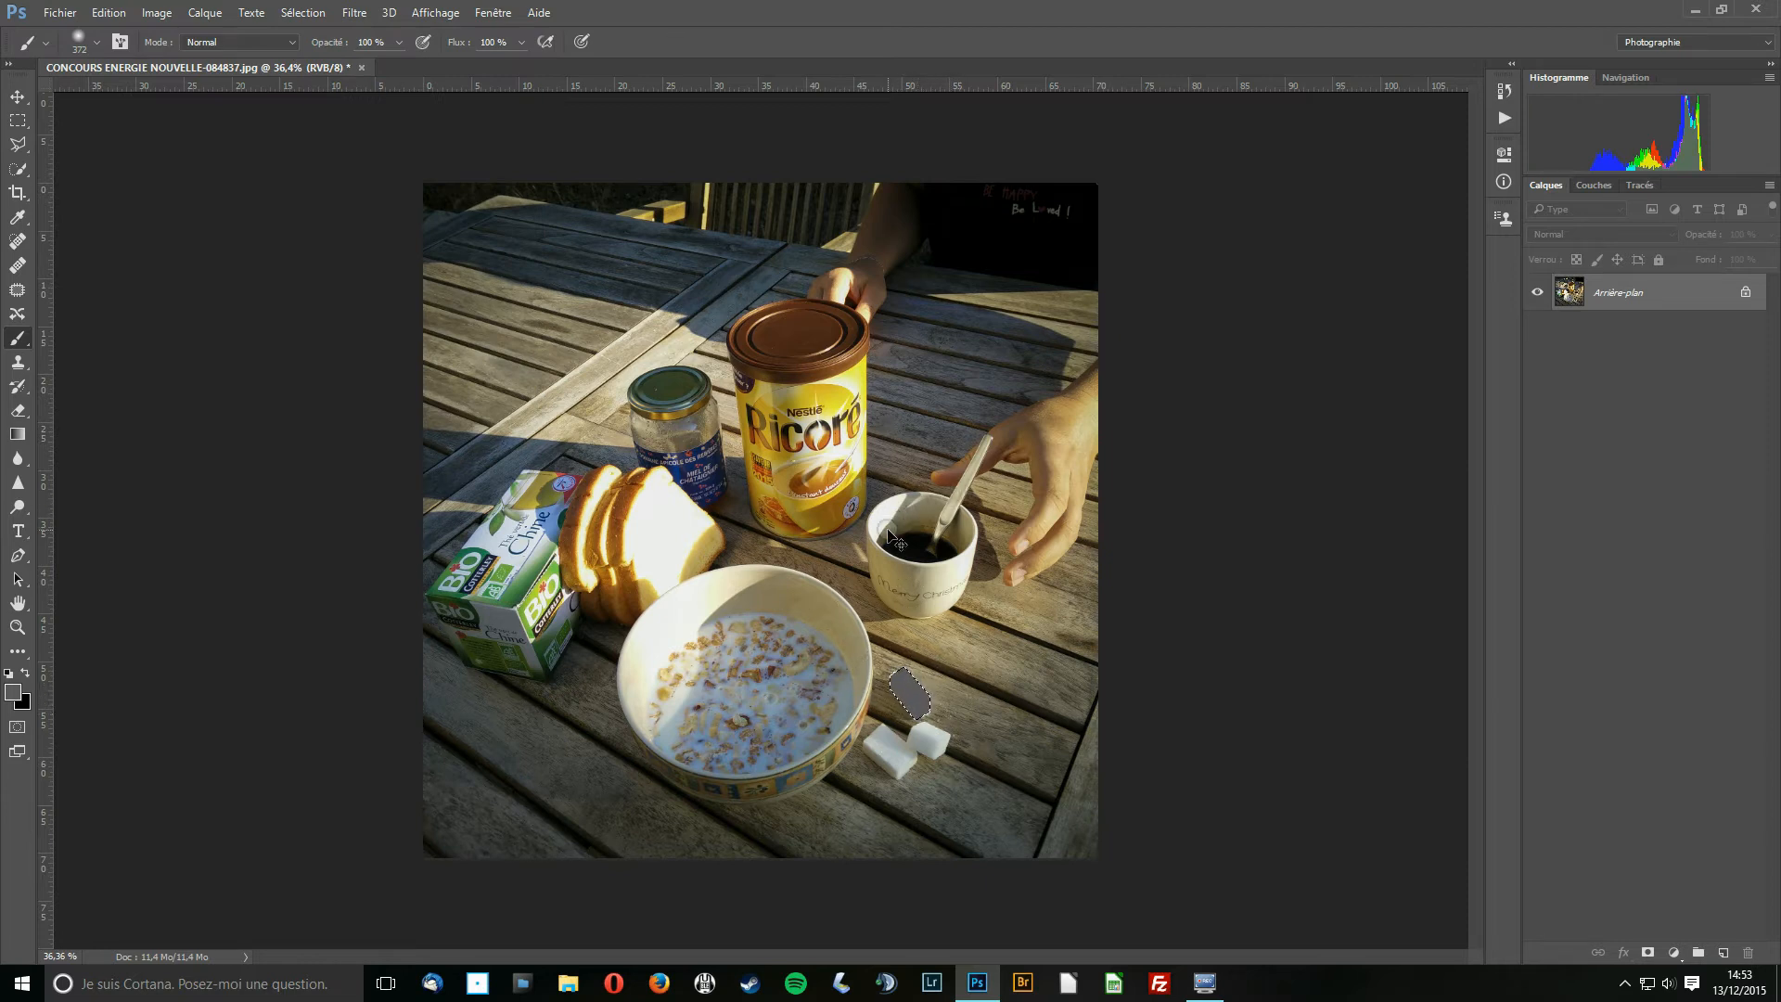
Transform the sugar cube's selection outline, widening it to about 198% and lowering its top edge, and apply the transformation
left_click(304, 12)
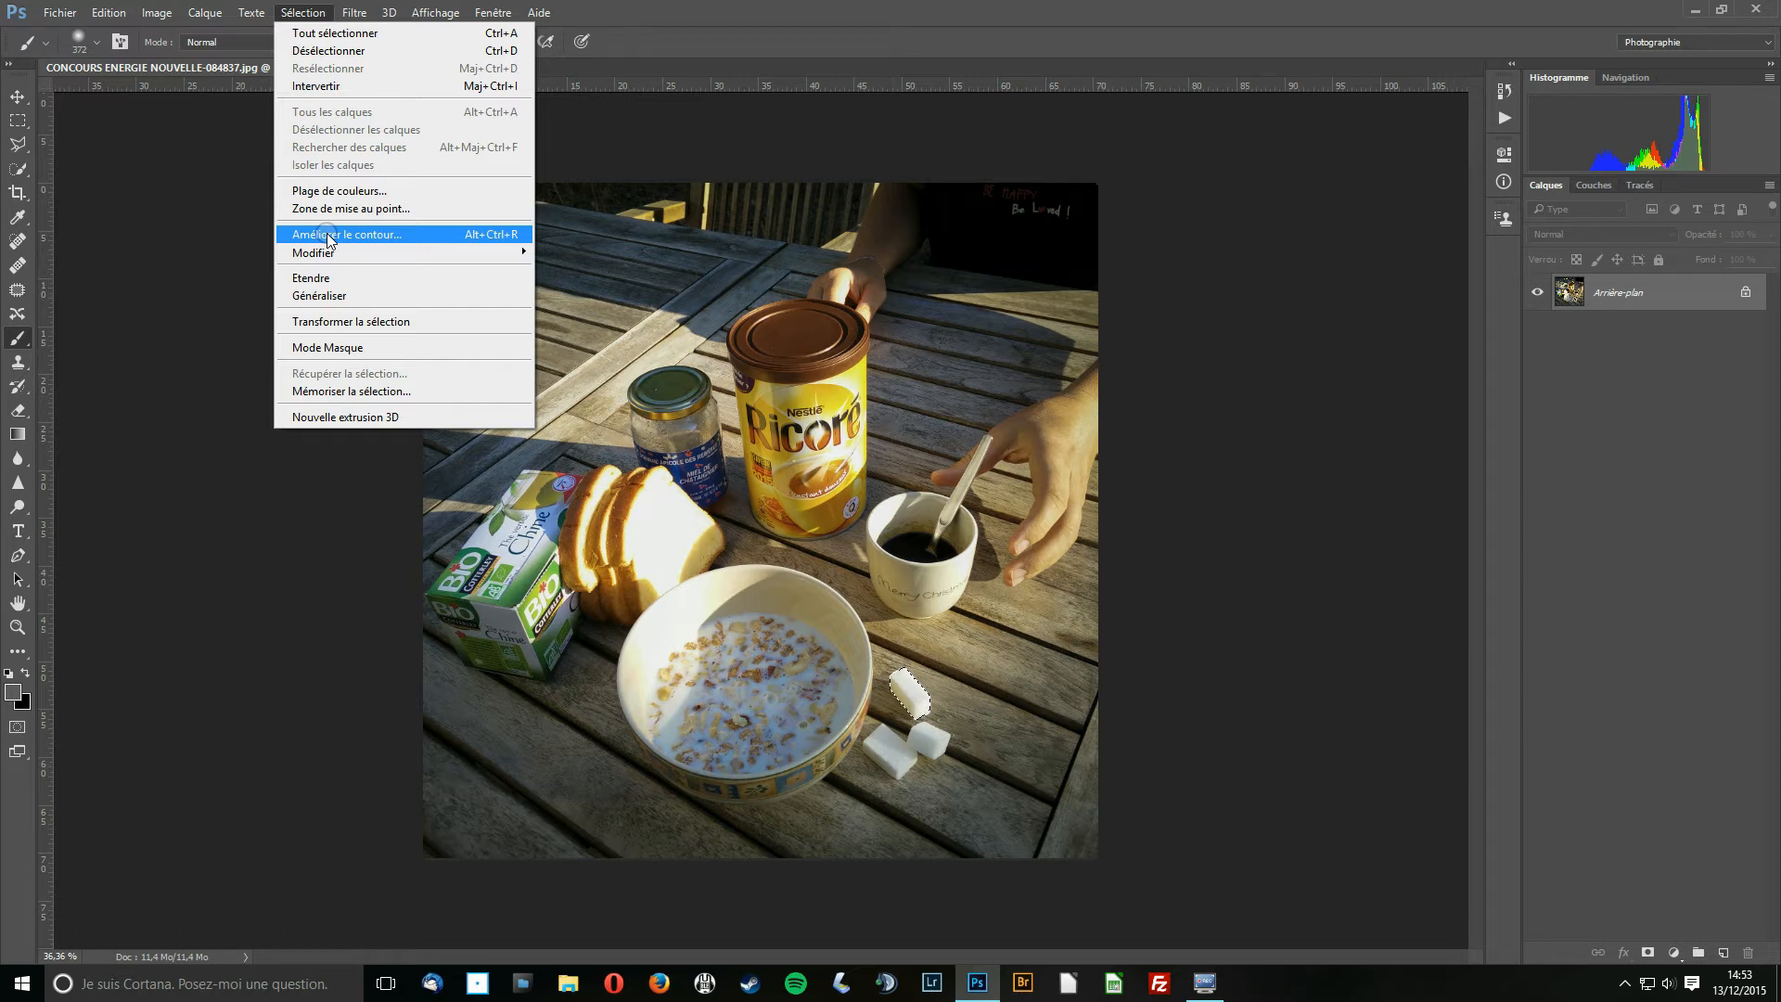
mouse_move(331, 257)
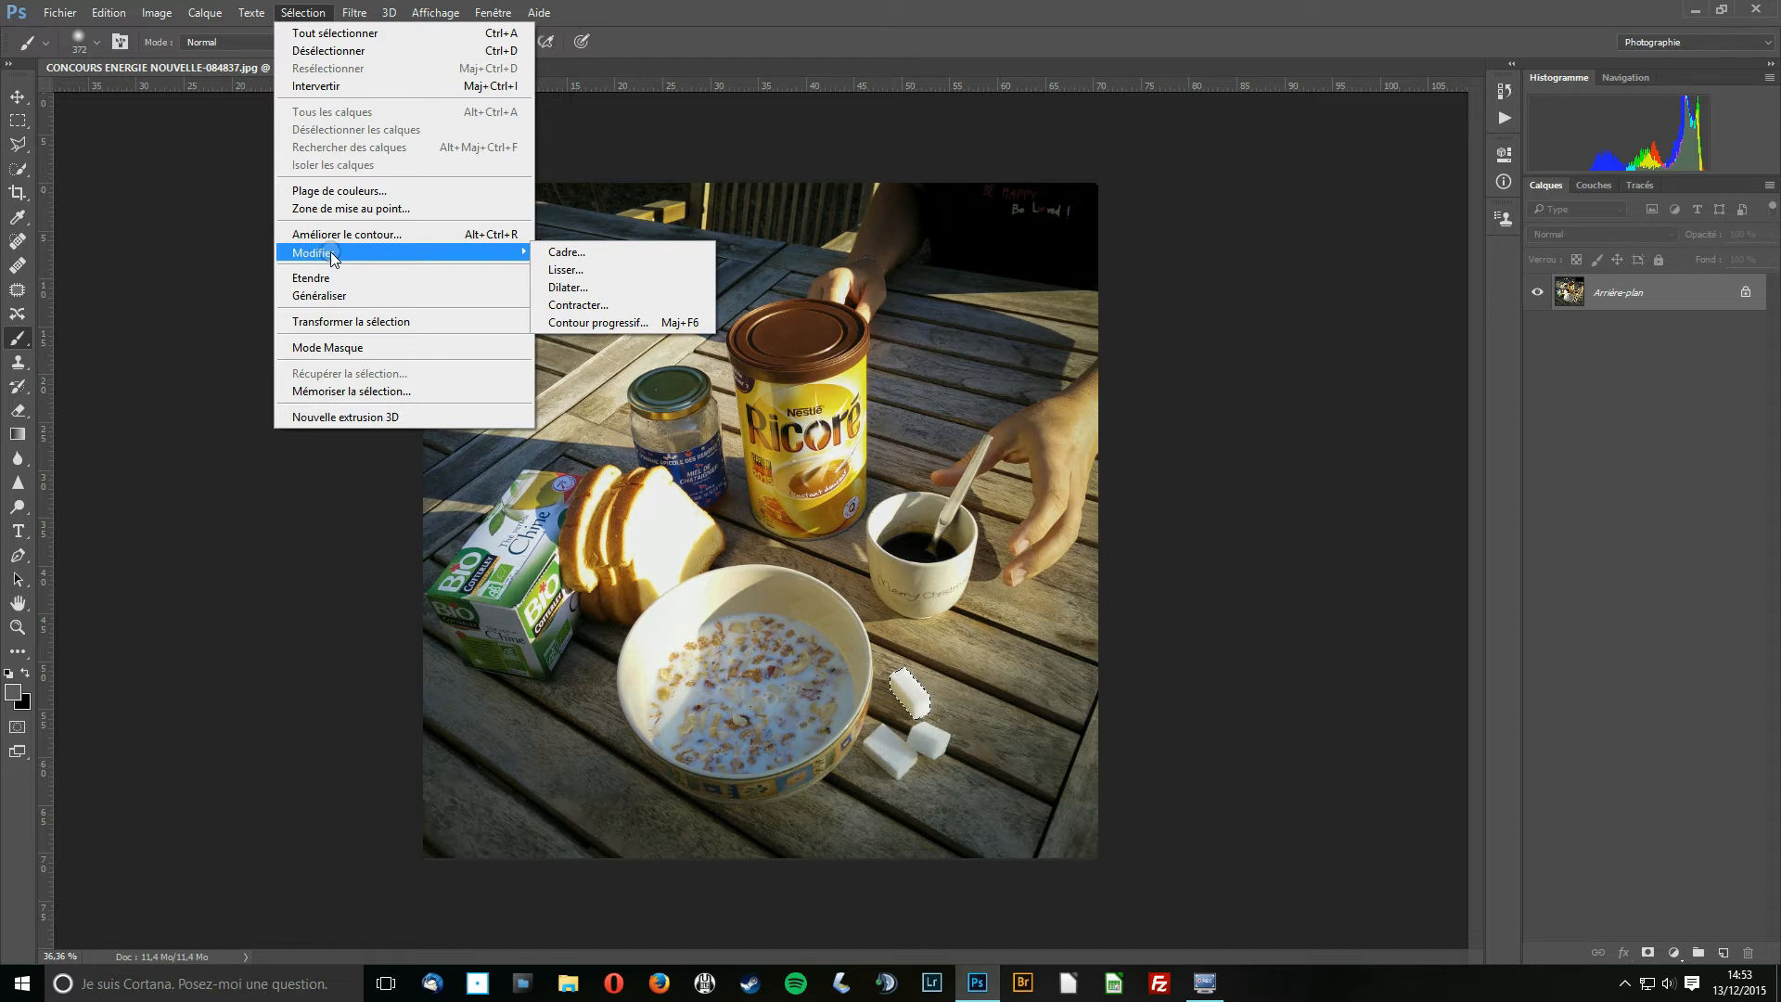
left_click(322, 322)
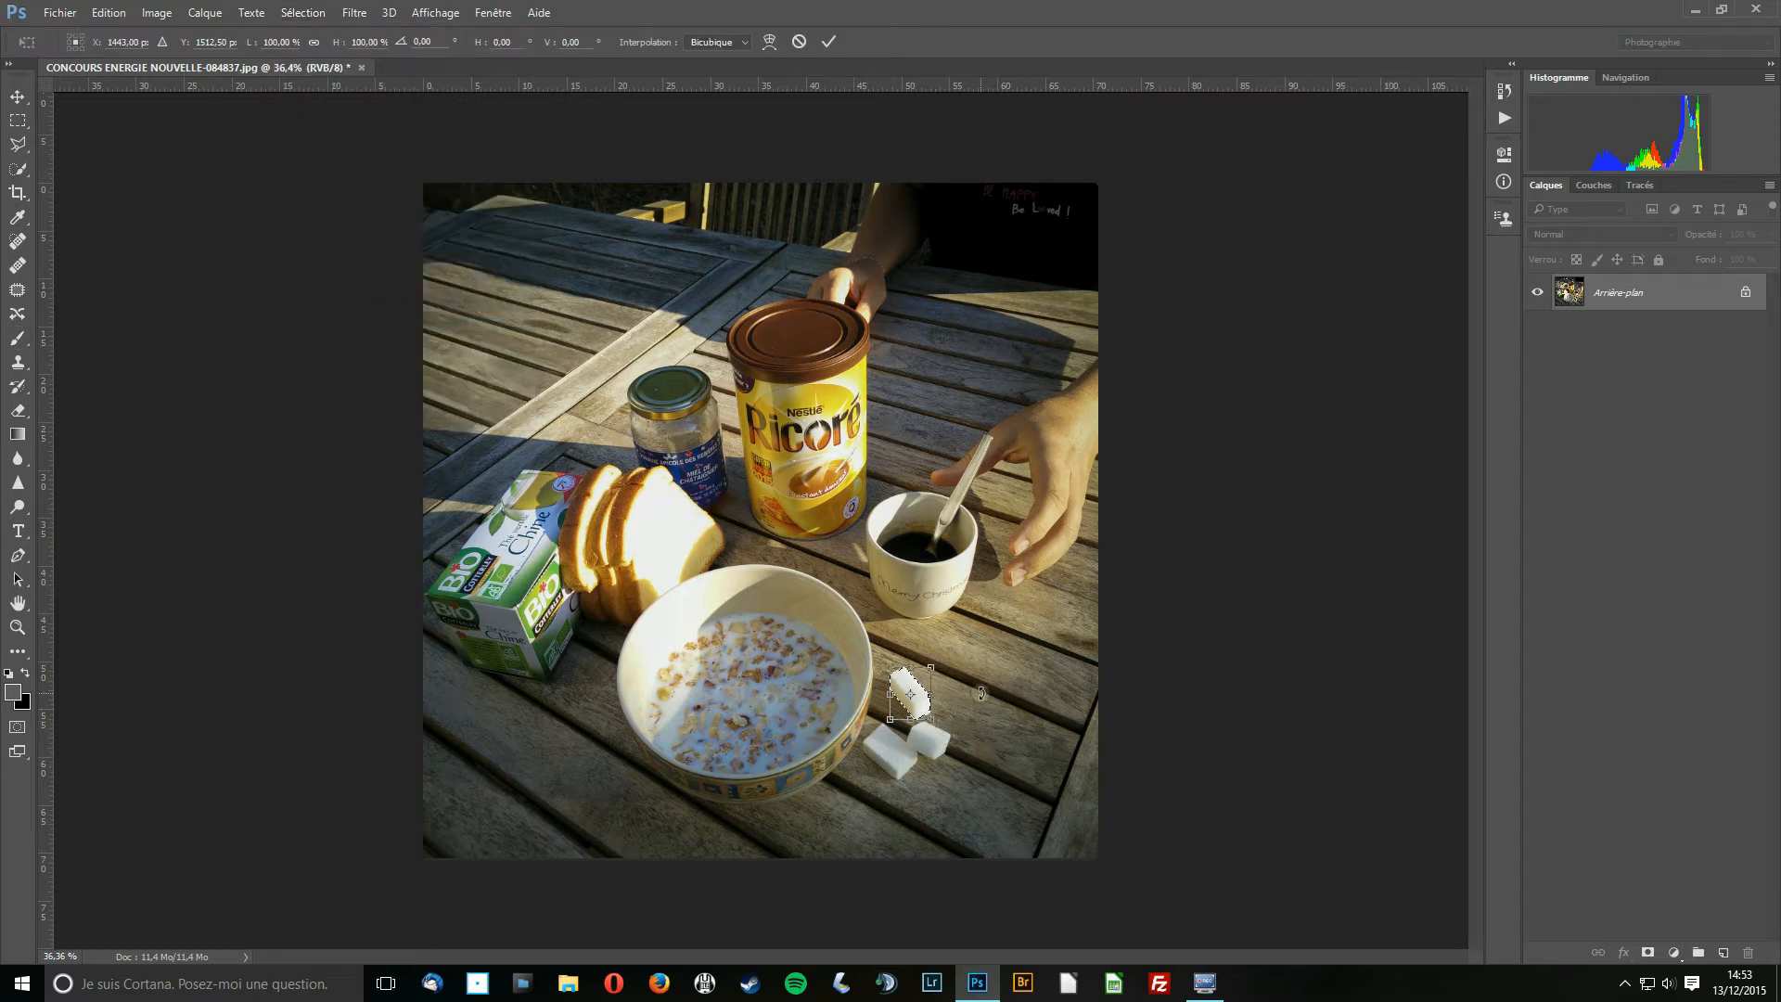
scroll(935, 730, "up", 5)
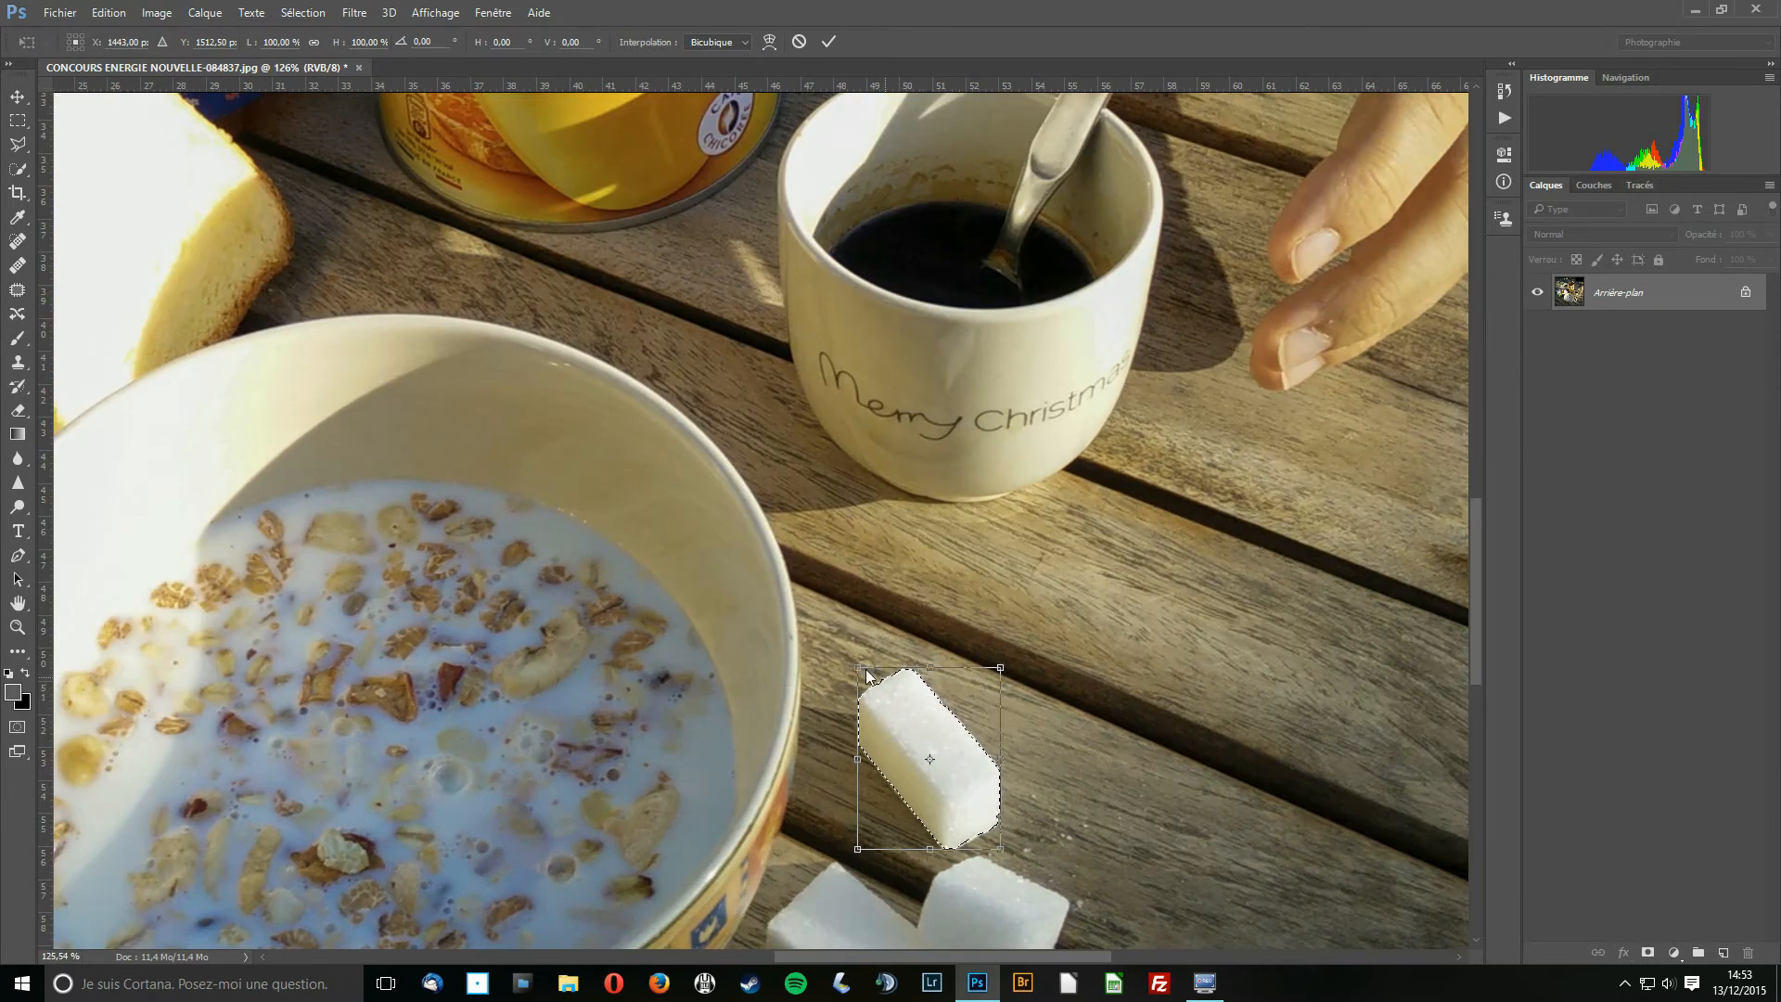
left_click(858, 666)
left_click_drag(860, 670, 772, 542)
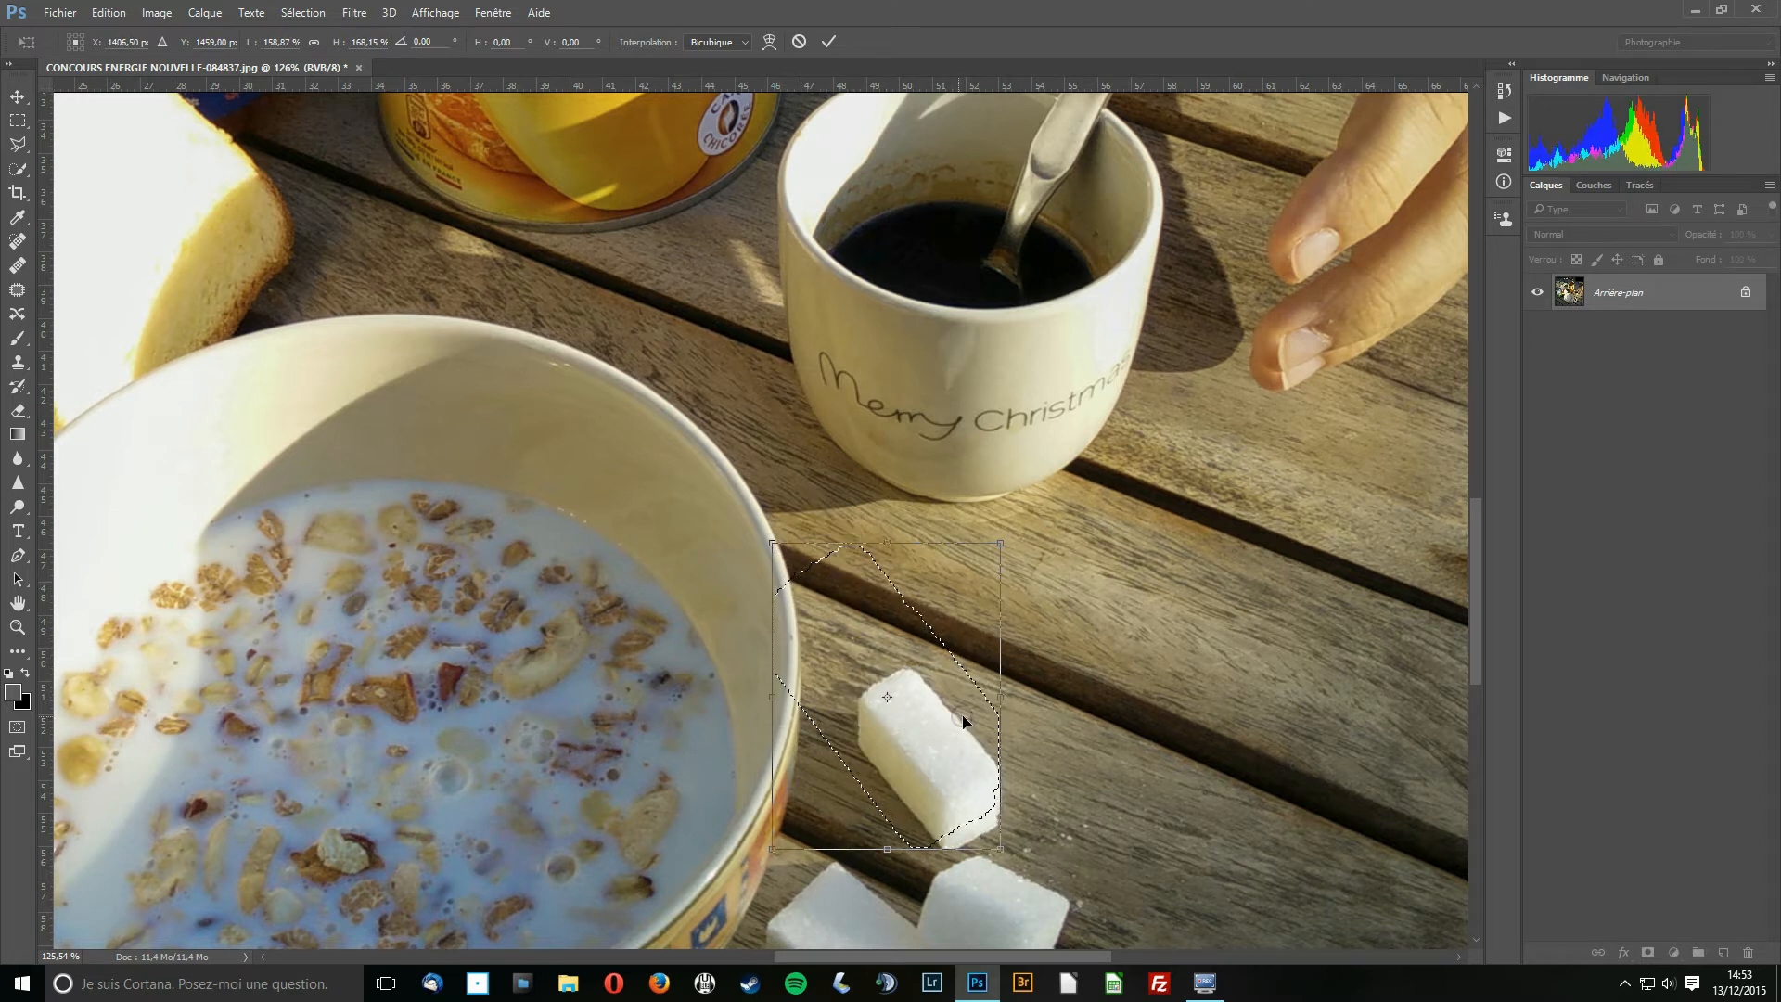
left_click_drag(1007, 546, 1078, 443)
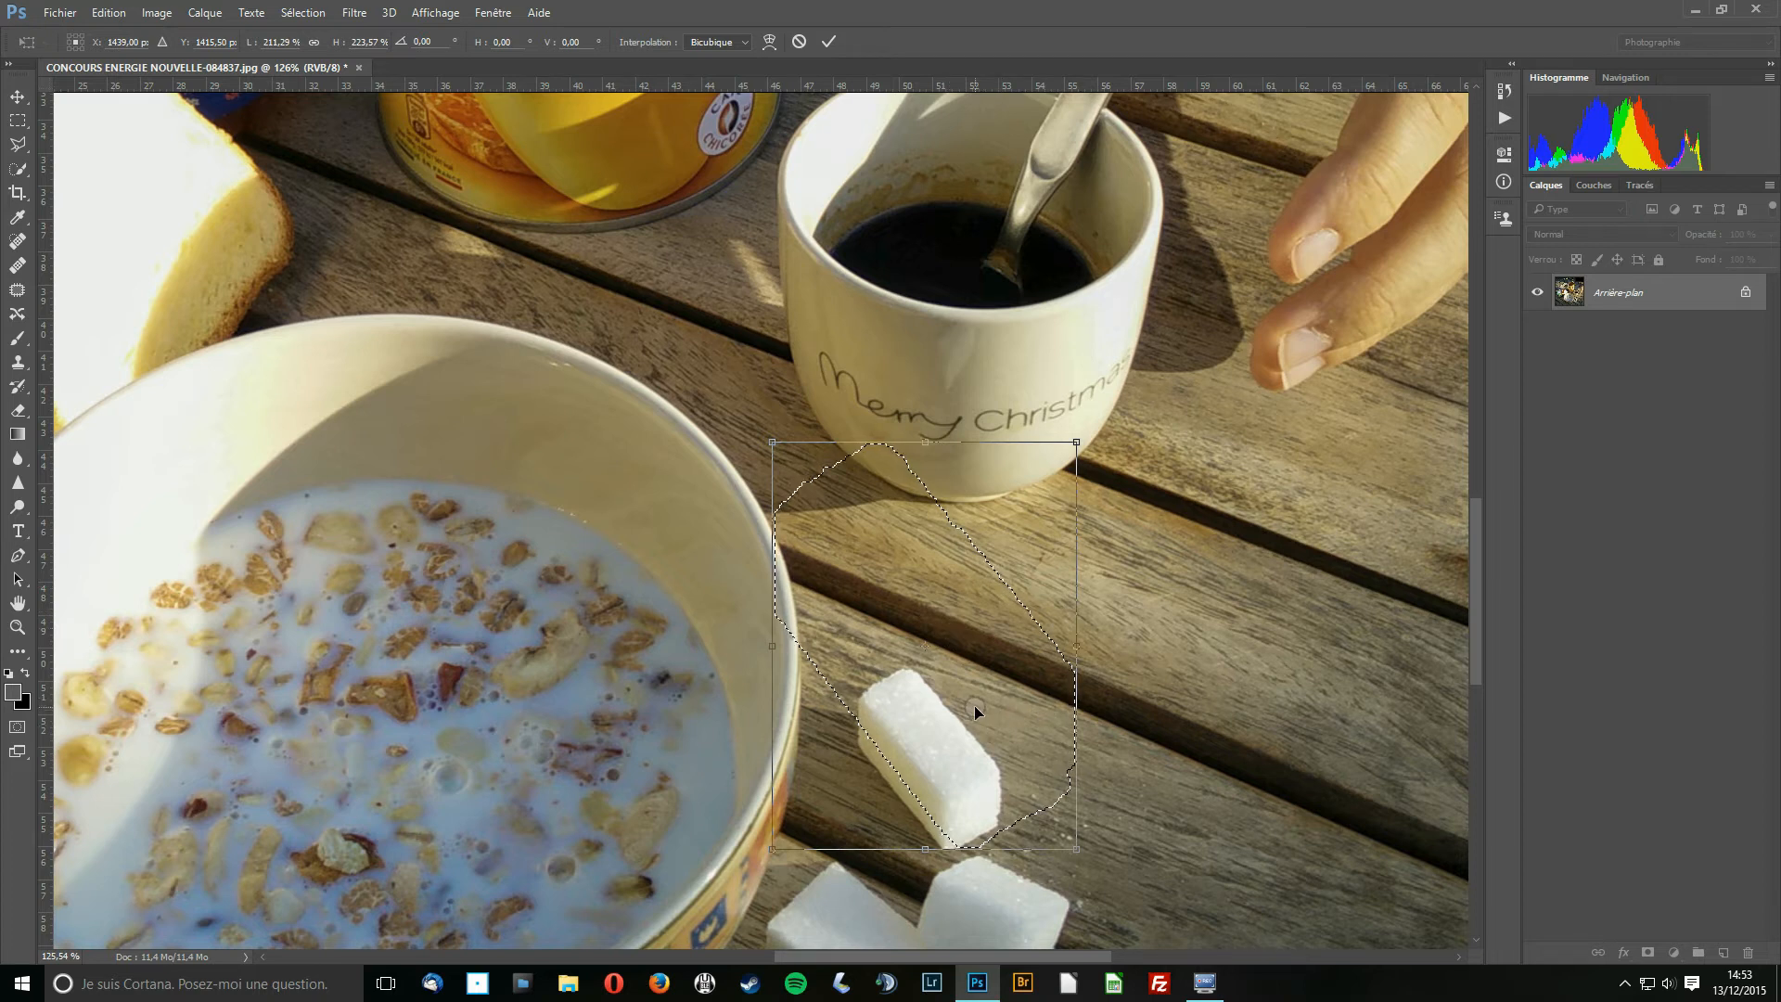
left_click_drag(1076, 442, 1107, 501)
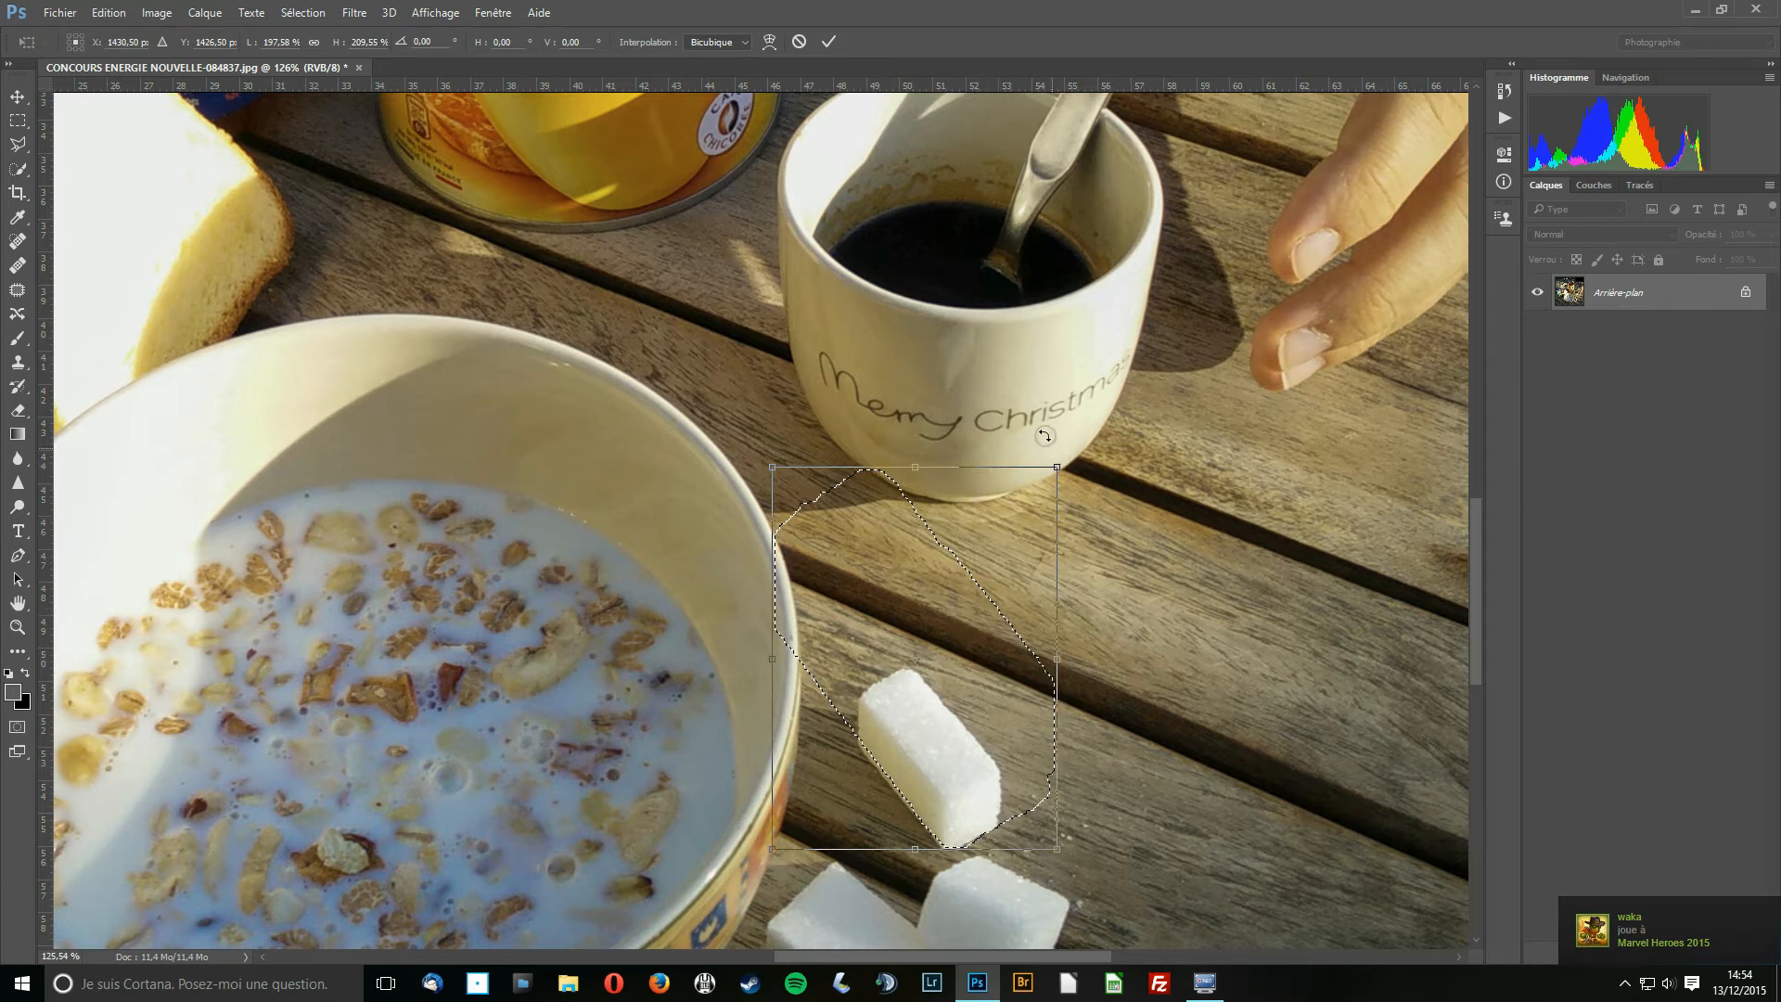
left_click_drag(915, 467, 915, 642)
left_click(828, 41)
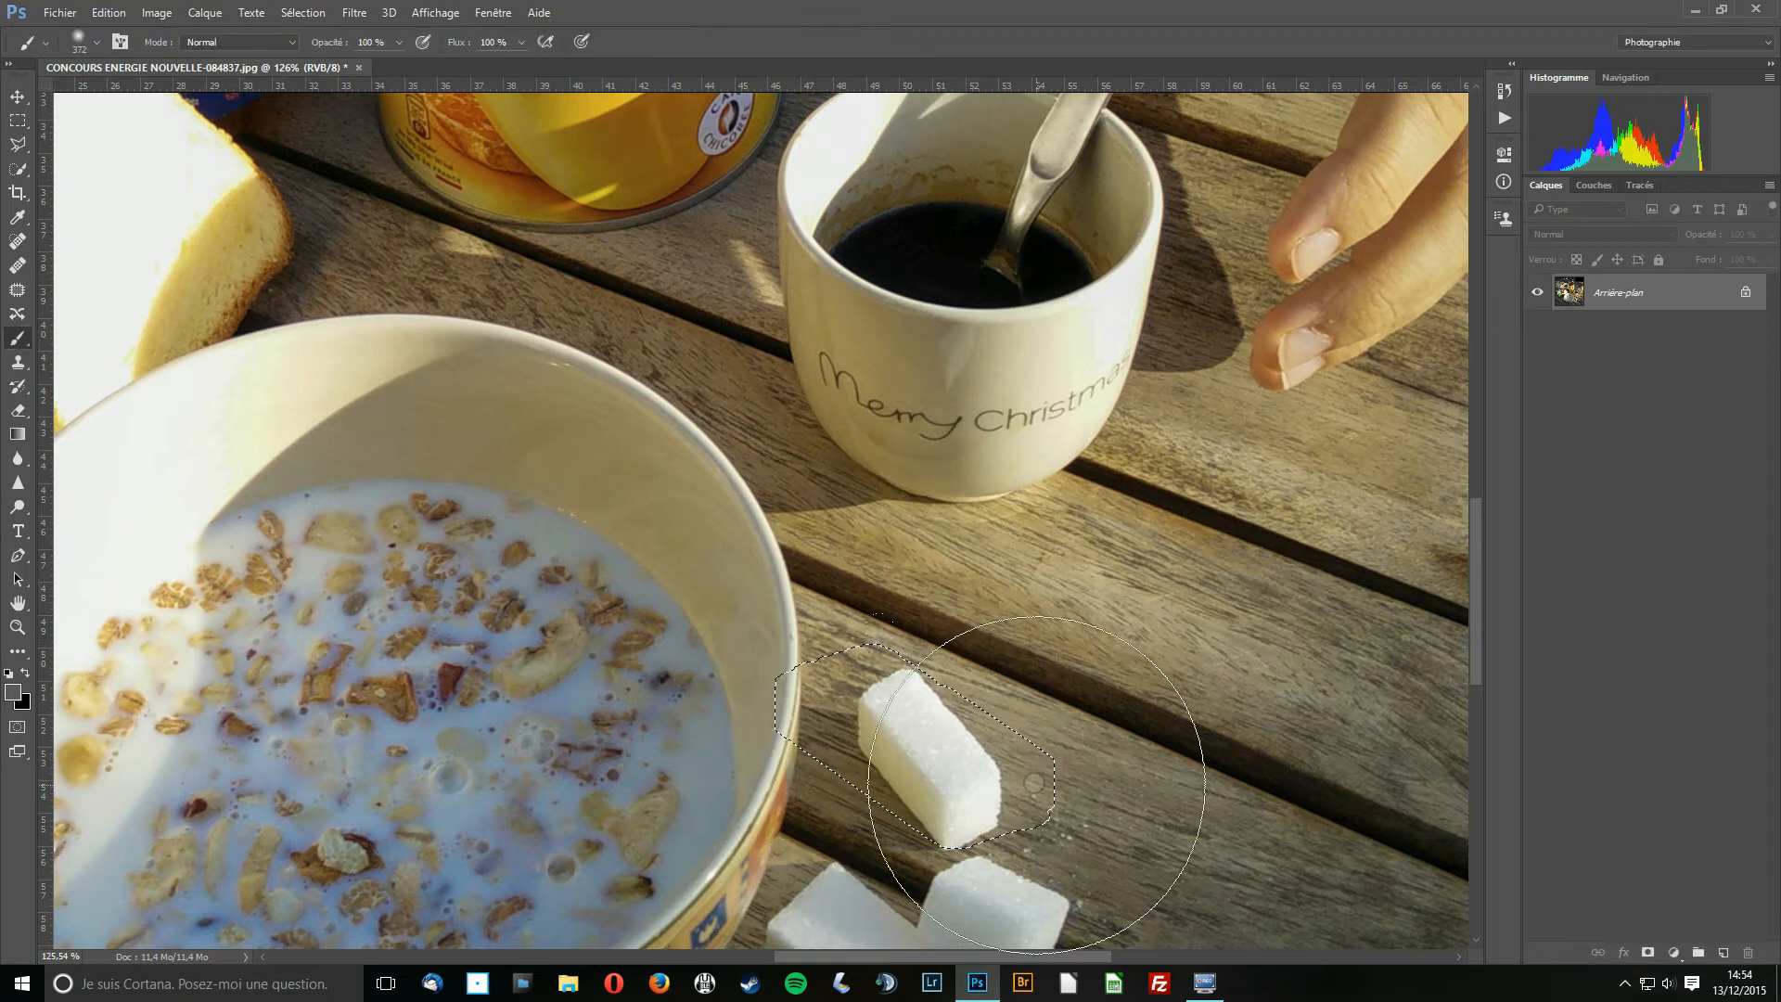
Try brushing grey inside the transformed selection, undo the stroke and deselect
left_click_drag(994, 749, 890, 719)
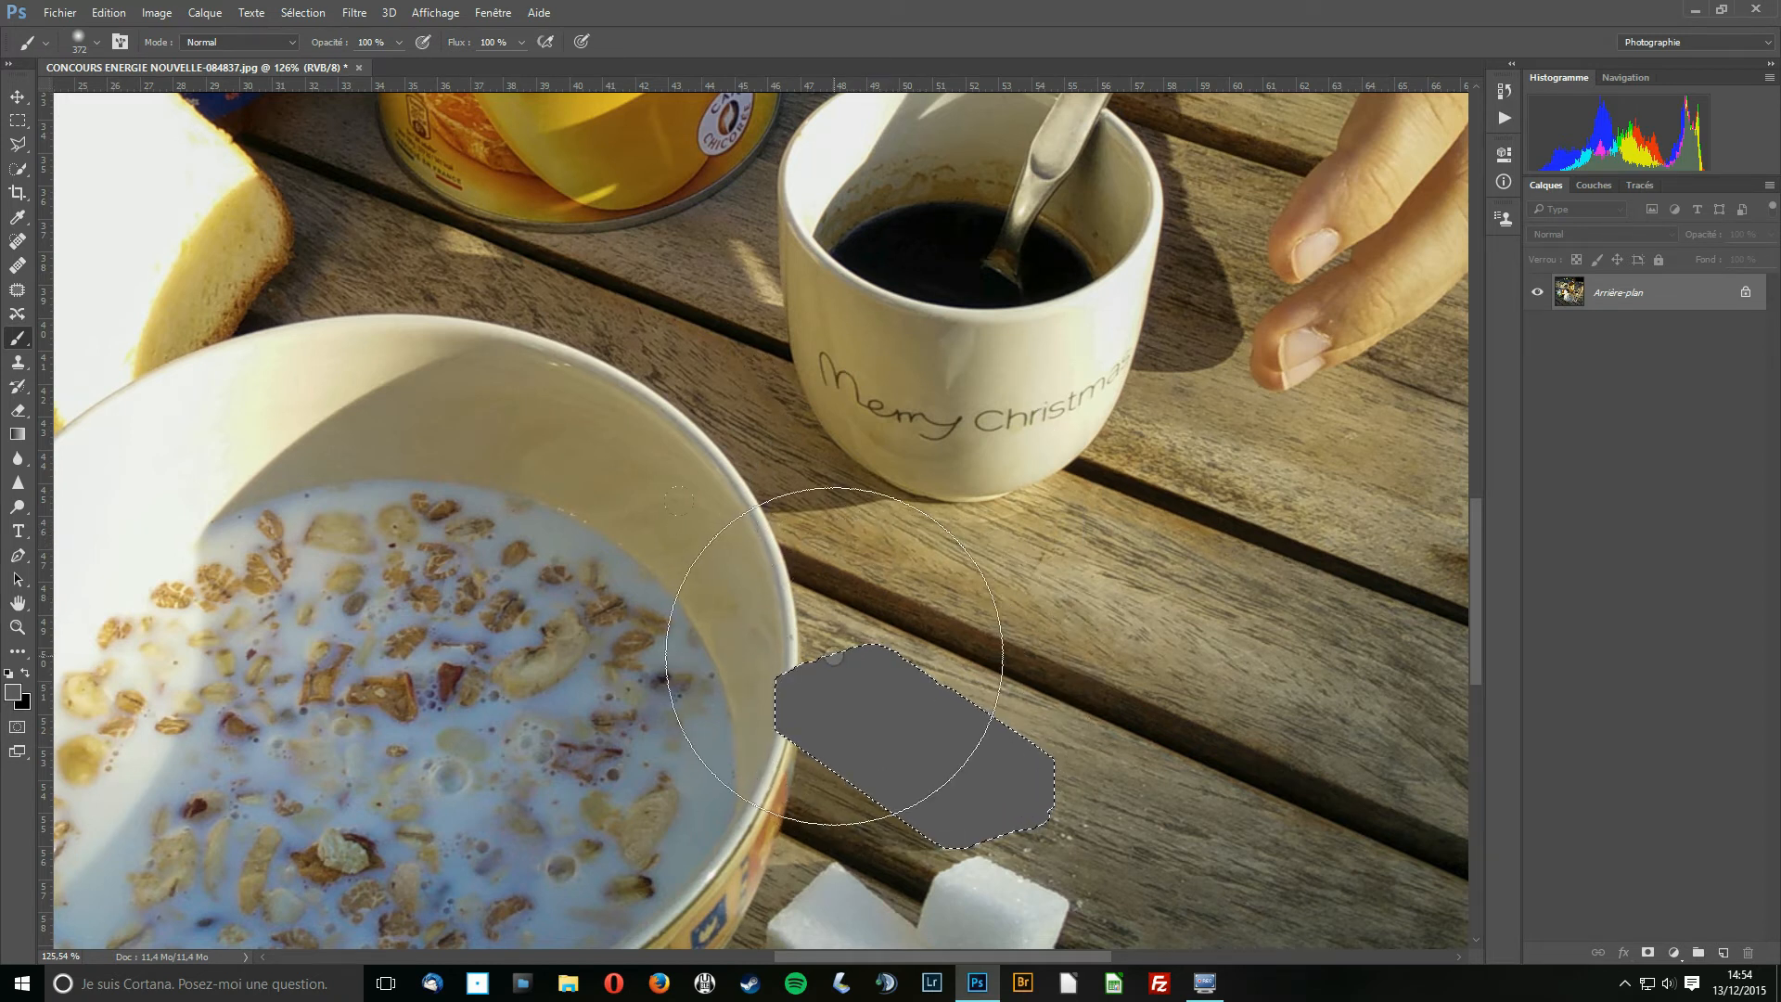
key("ctrl+z")
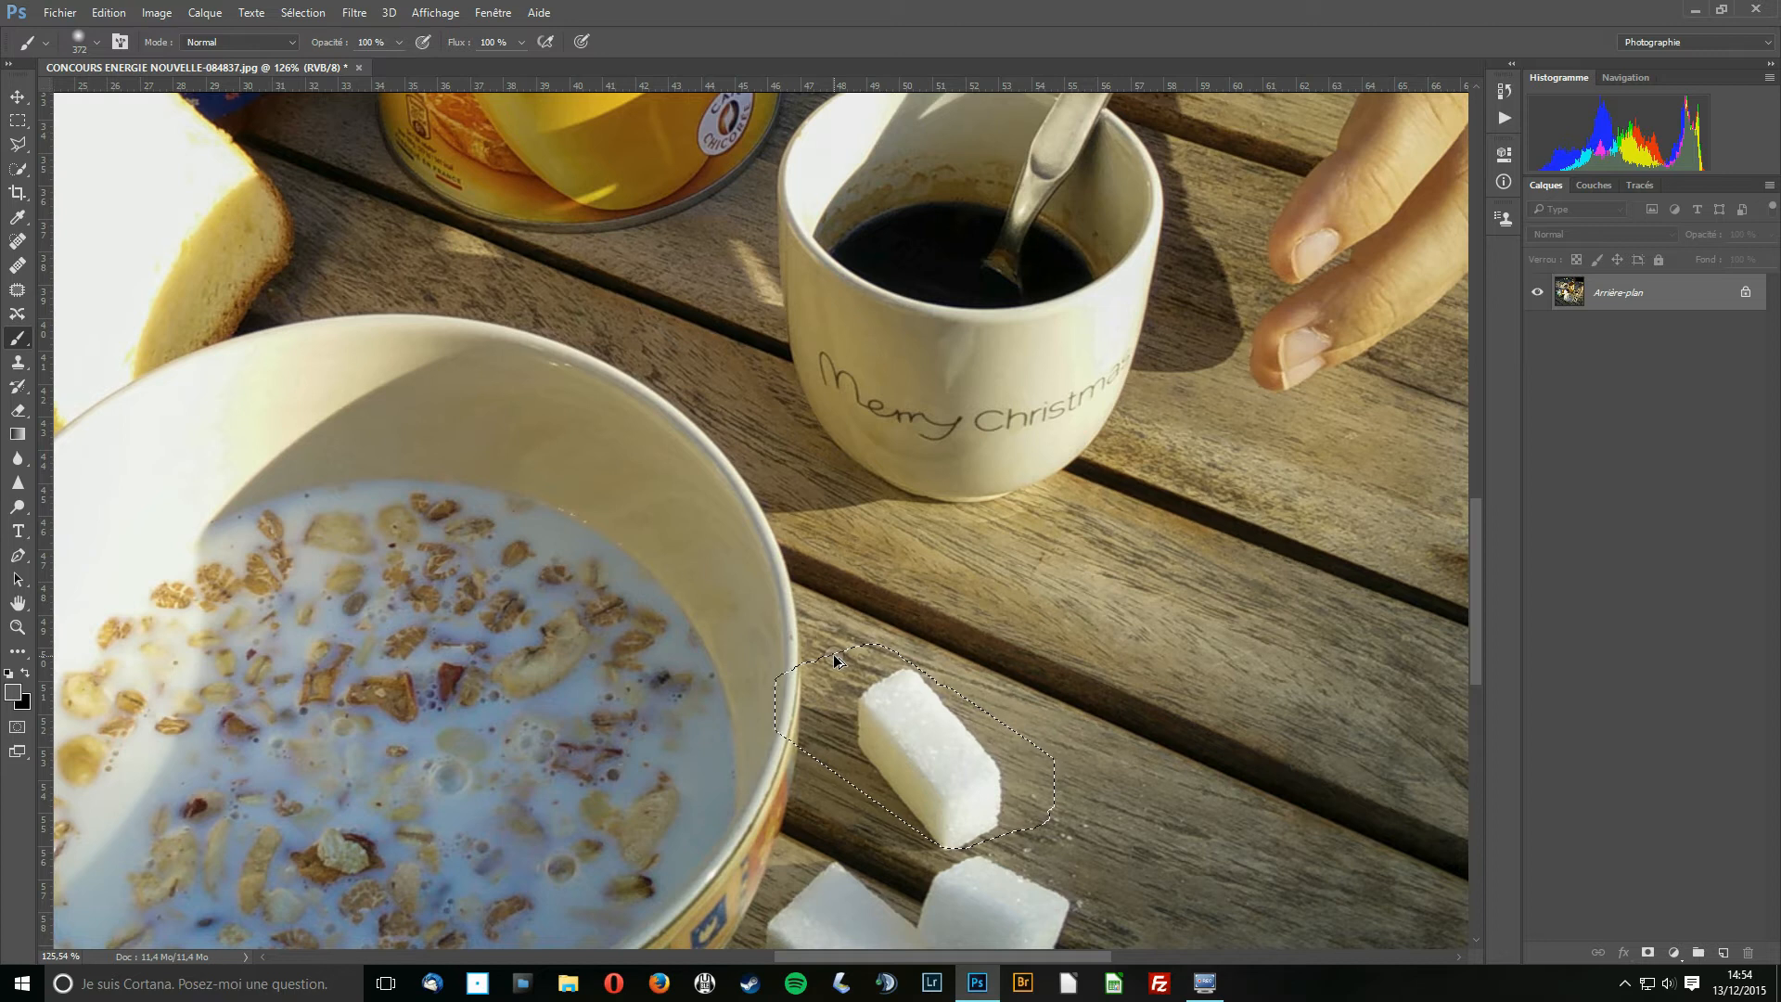
key("ctrl+d")
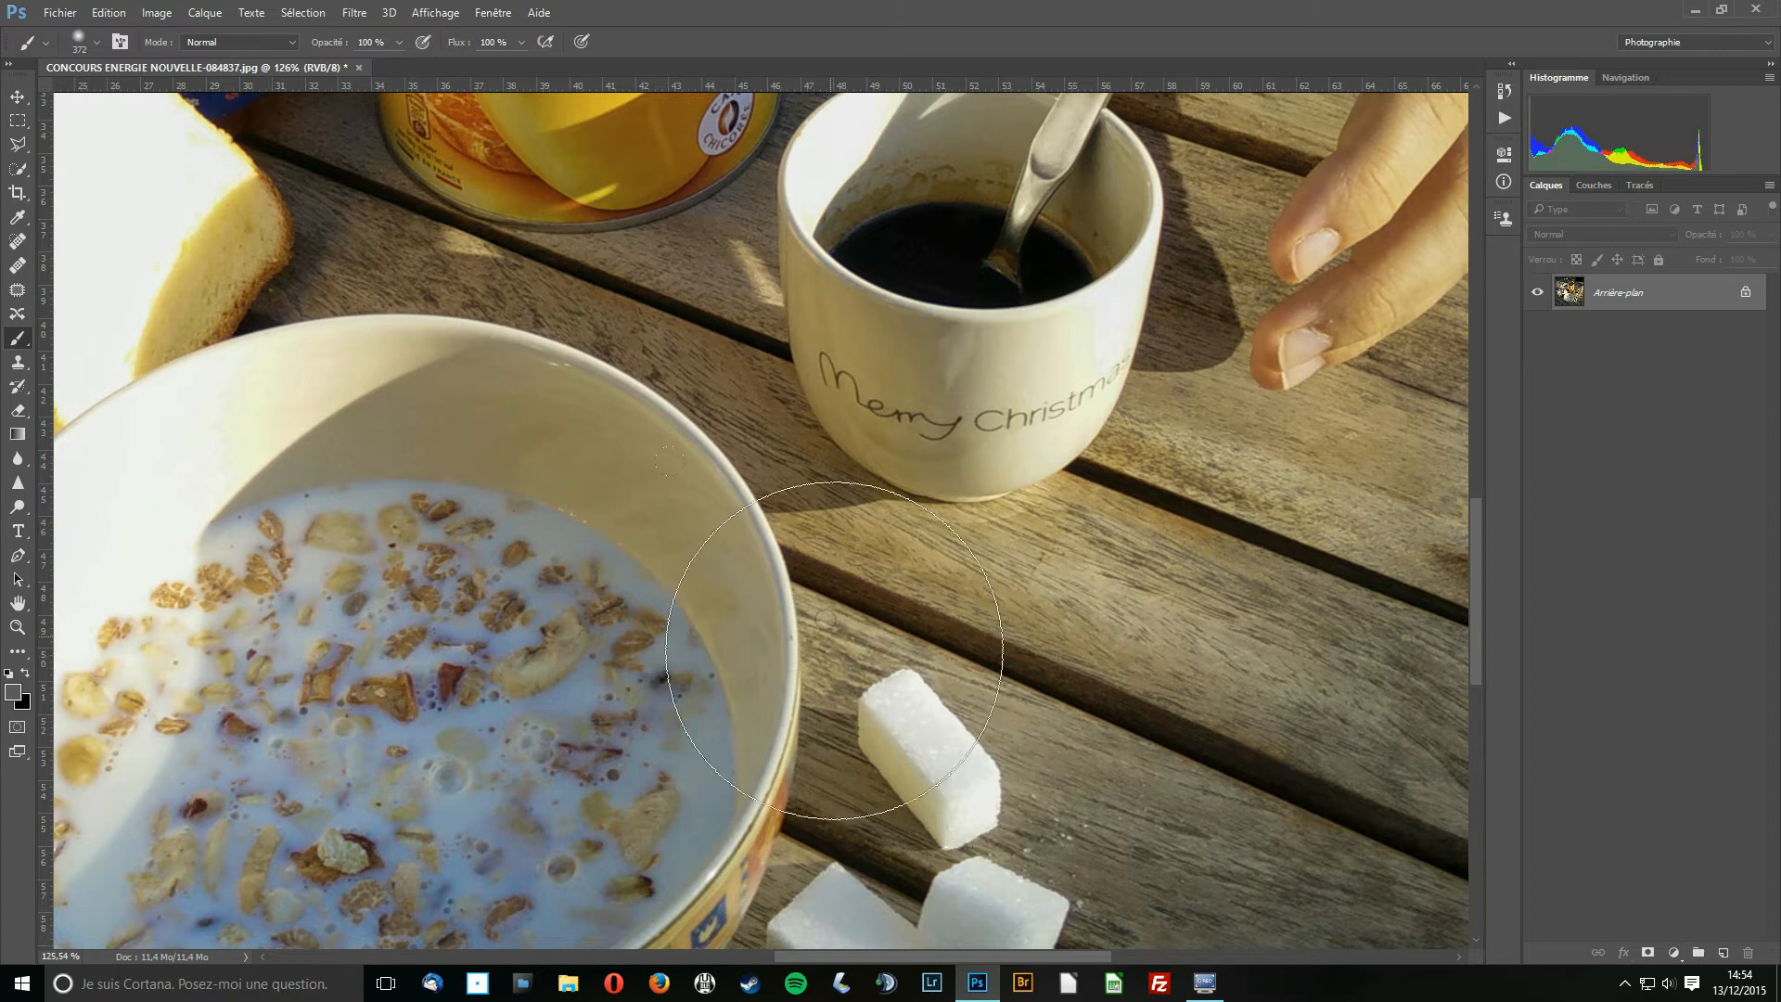
Draw a rough elliptical selection around the opening of the coffee cup
scroll(747, 497, "down", 5)
scroll(749, 498, "up", 3)
left_click(17, 120)
left_click(78, 140)
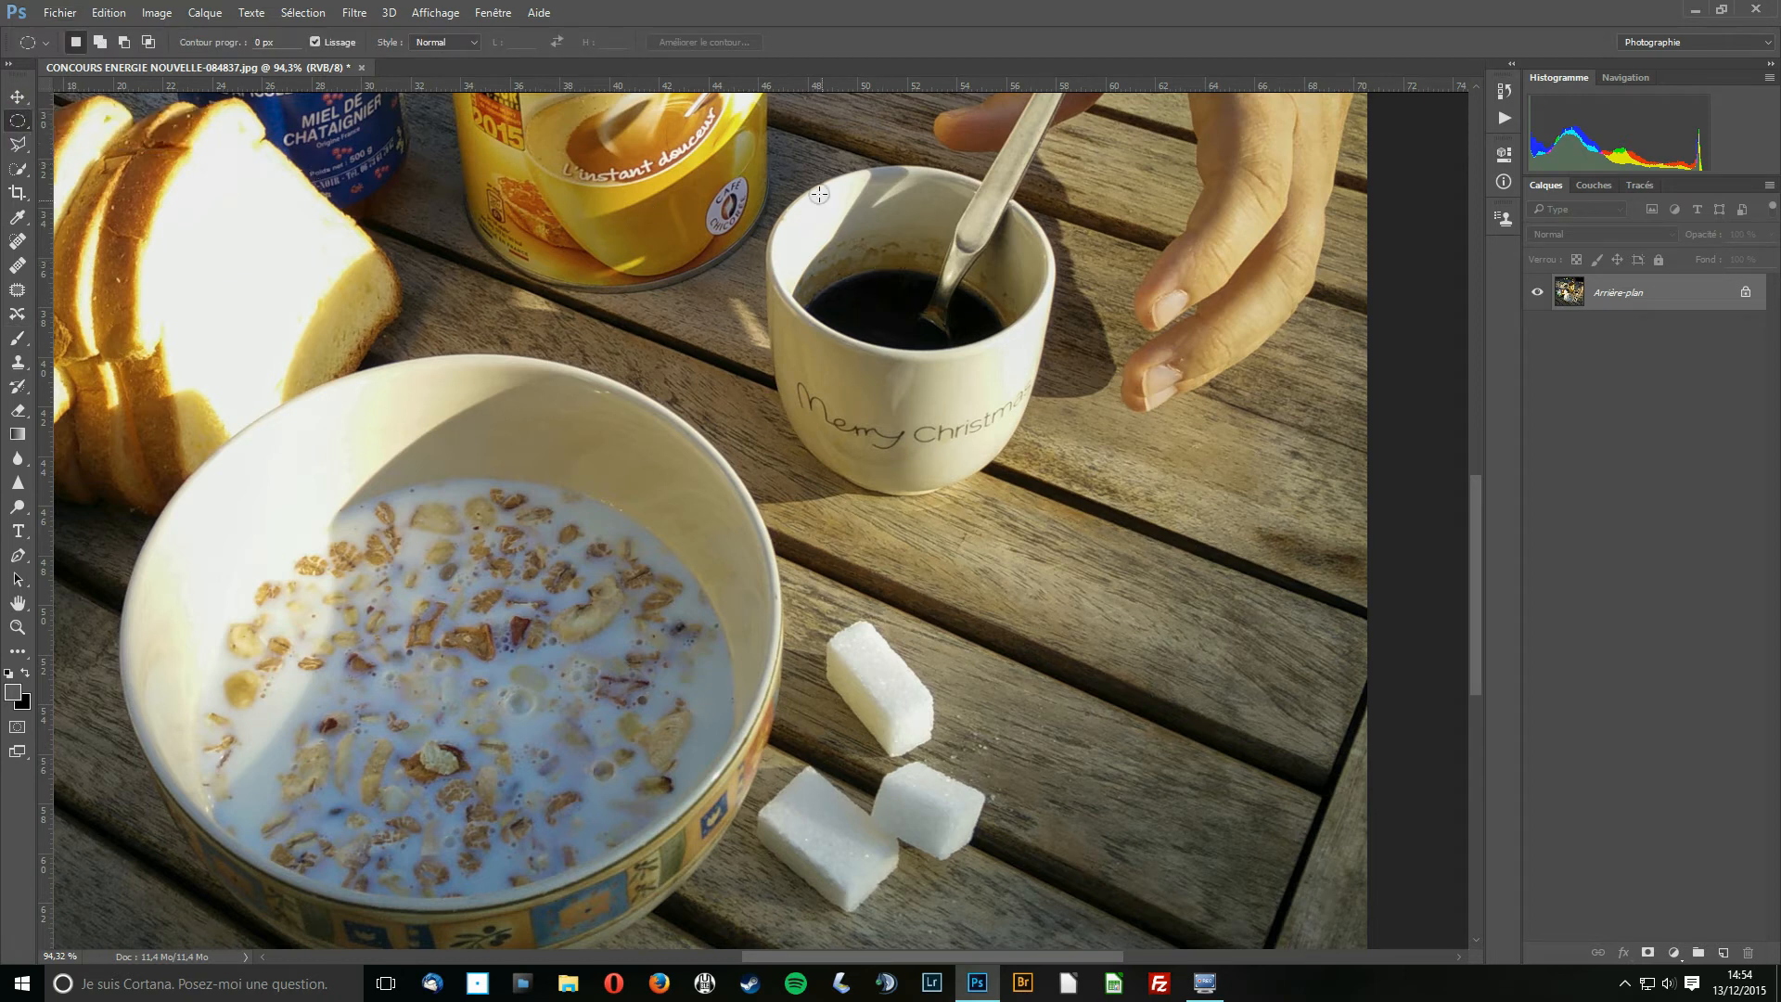
left_click_drag(779, 164, 1056, 351)
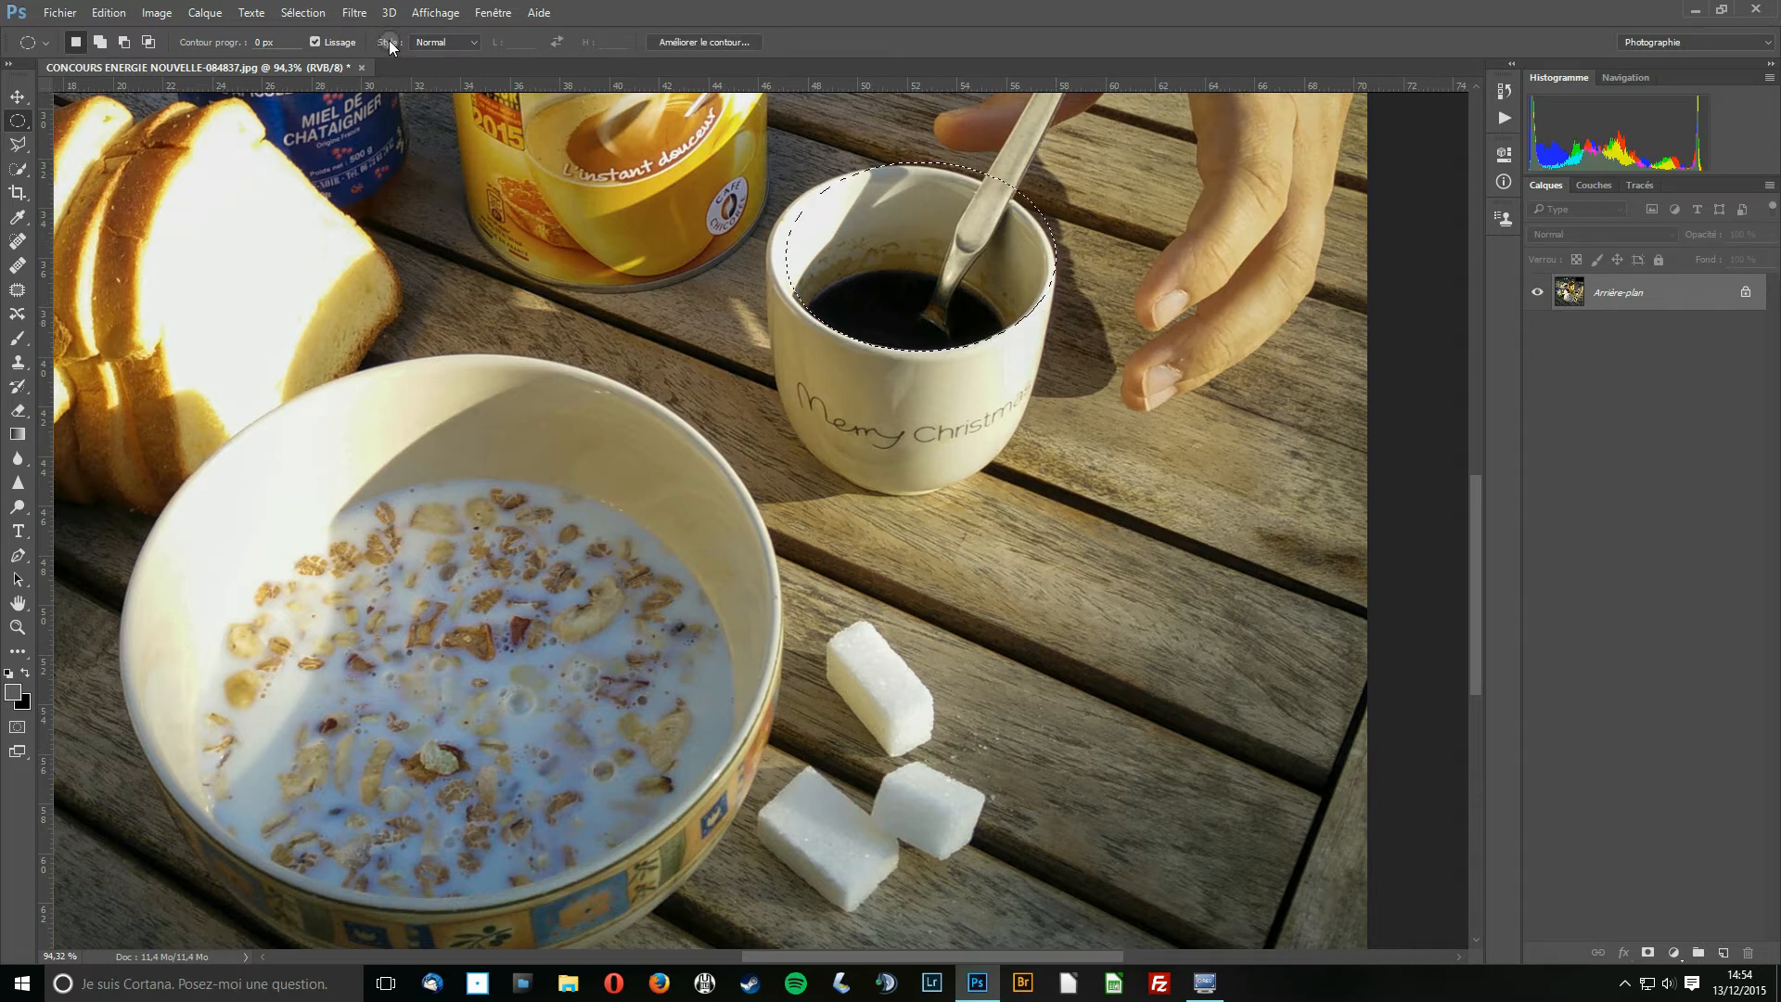
Transform the elliptical selection to fit the coffee cup's rim, scaling it to about 103.55% by 94.02% and rotating it about 5.69°, and apply
left_click(290, 19)
left_click(376, 324)
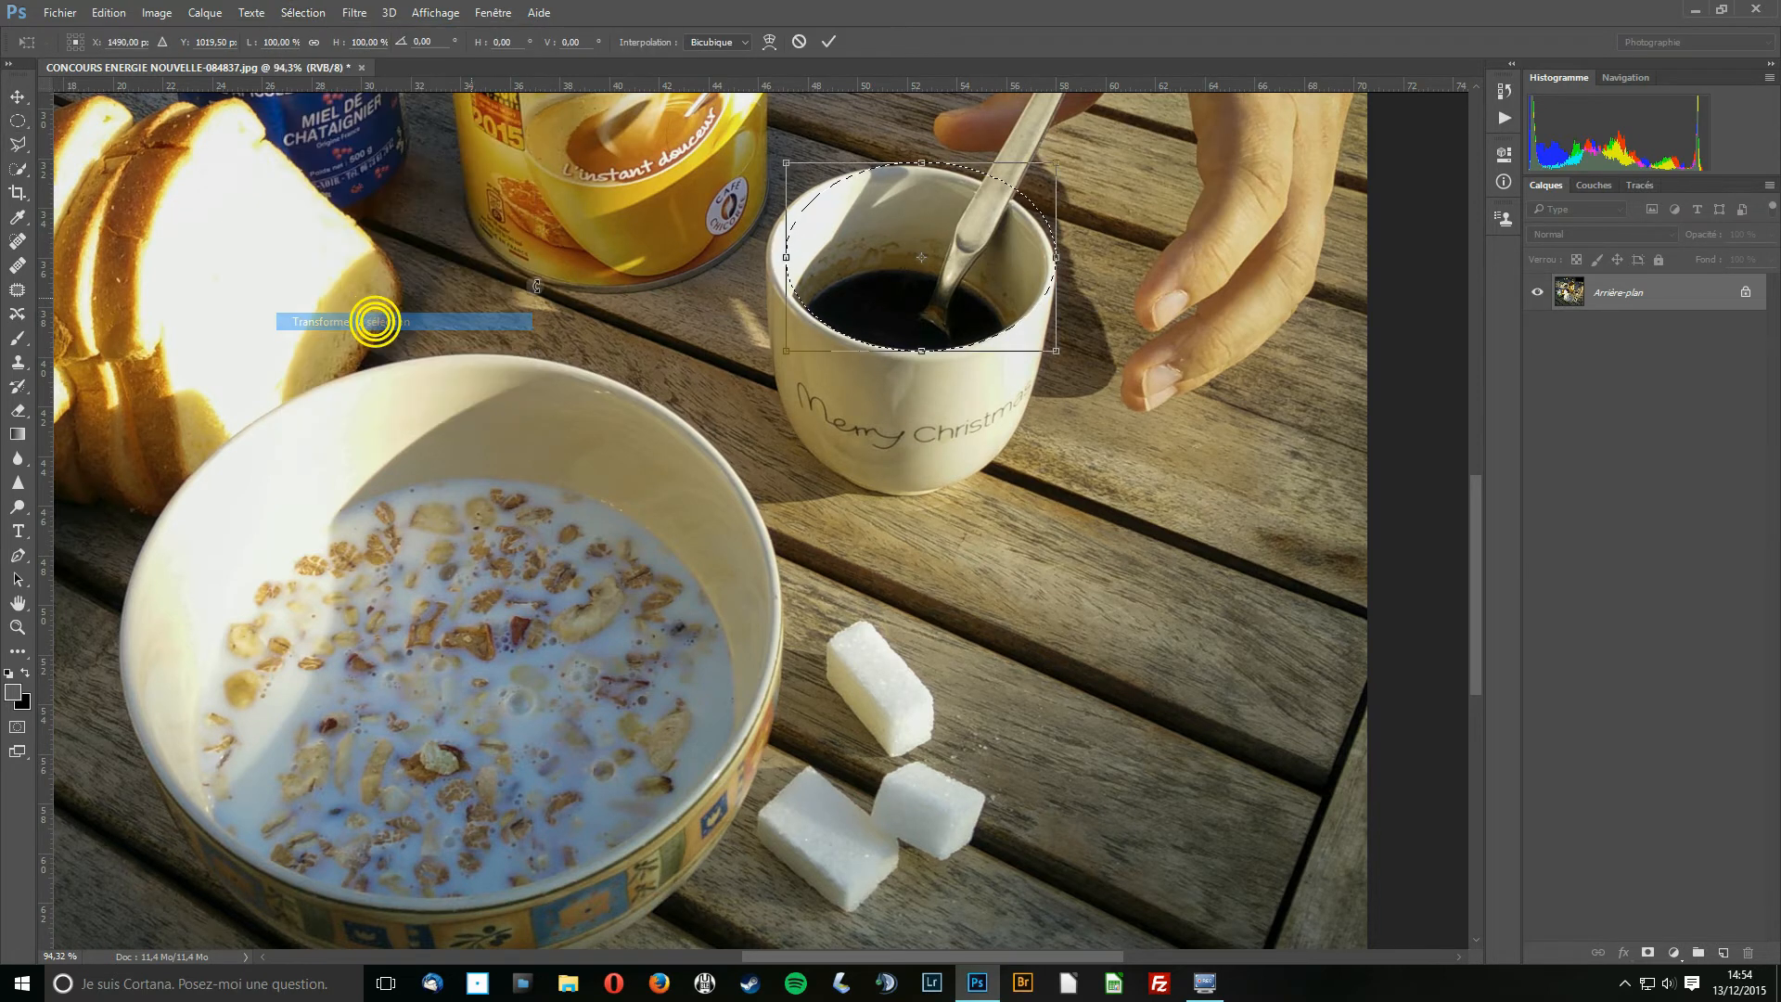
left_click_drag(921, 162, 921, 166)
left_click_drag(787, 240, 770, 242)
left_click_drag(914, 351, 914, 349)
left_click_drag(1057, 258, 1049, 258)
left_click_drag(1058, 154, 1060, 172)
left_click_drag(904, 347, 904, 344)
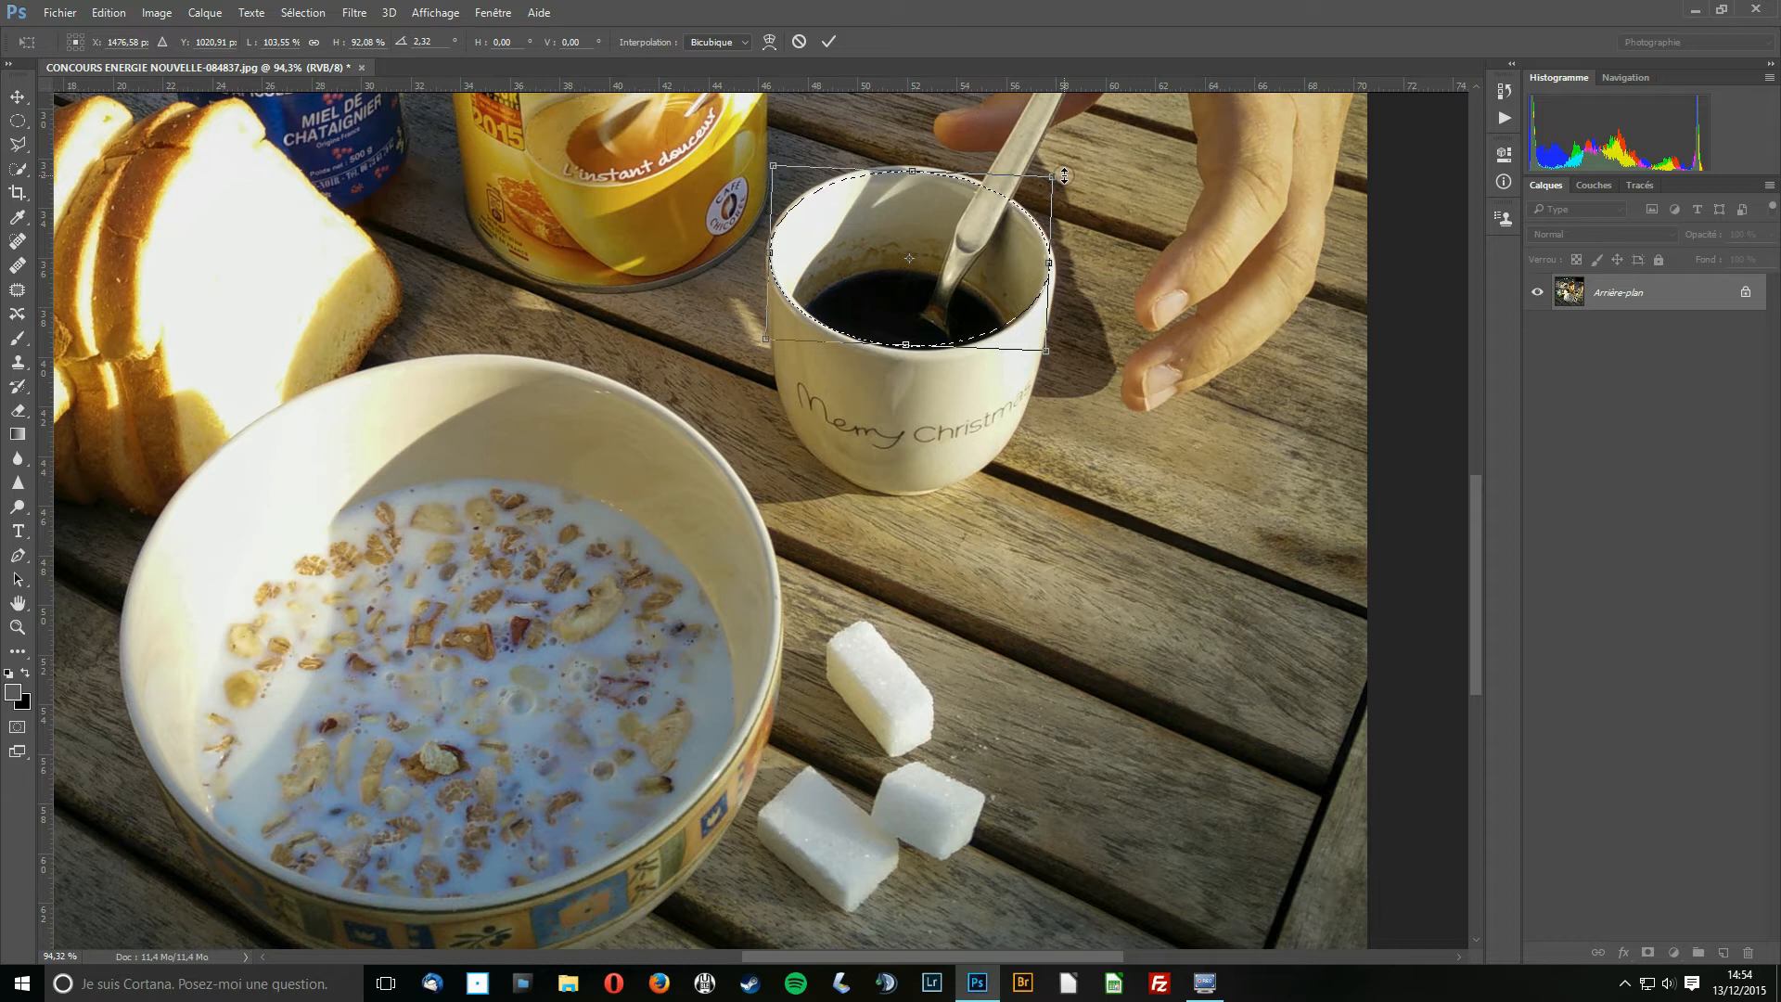
left_click_drag(1066, 174, 1069, 182)
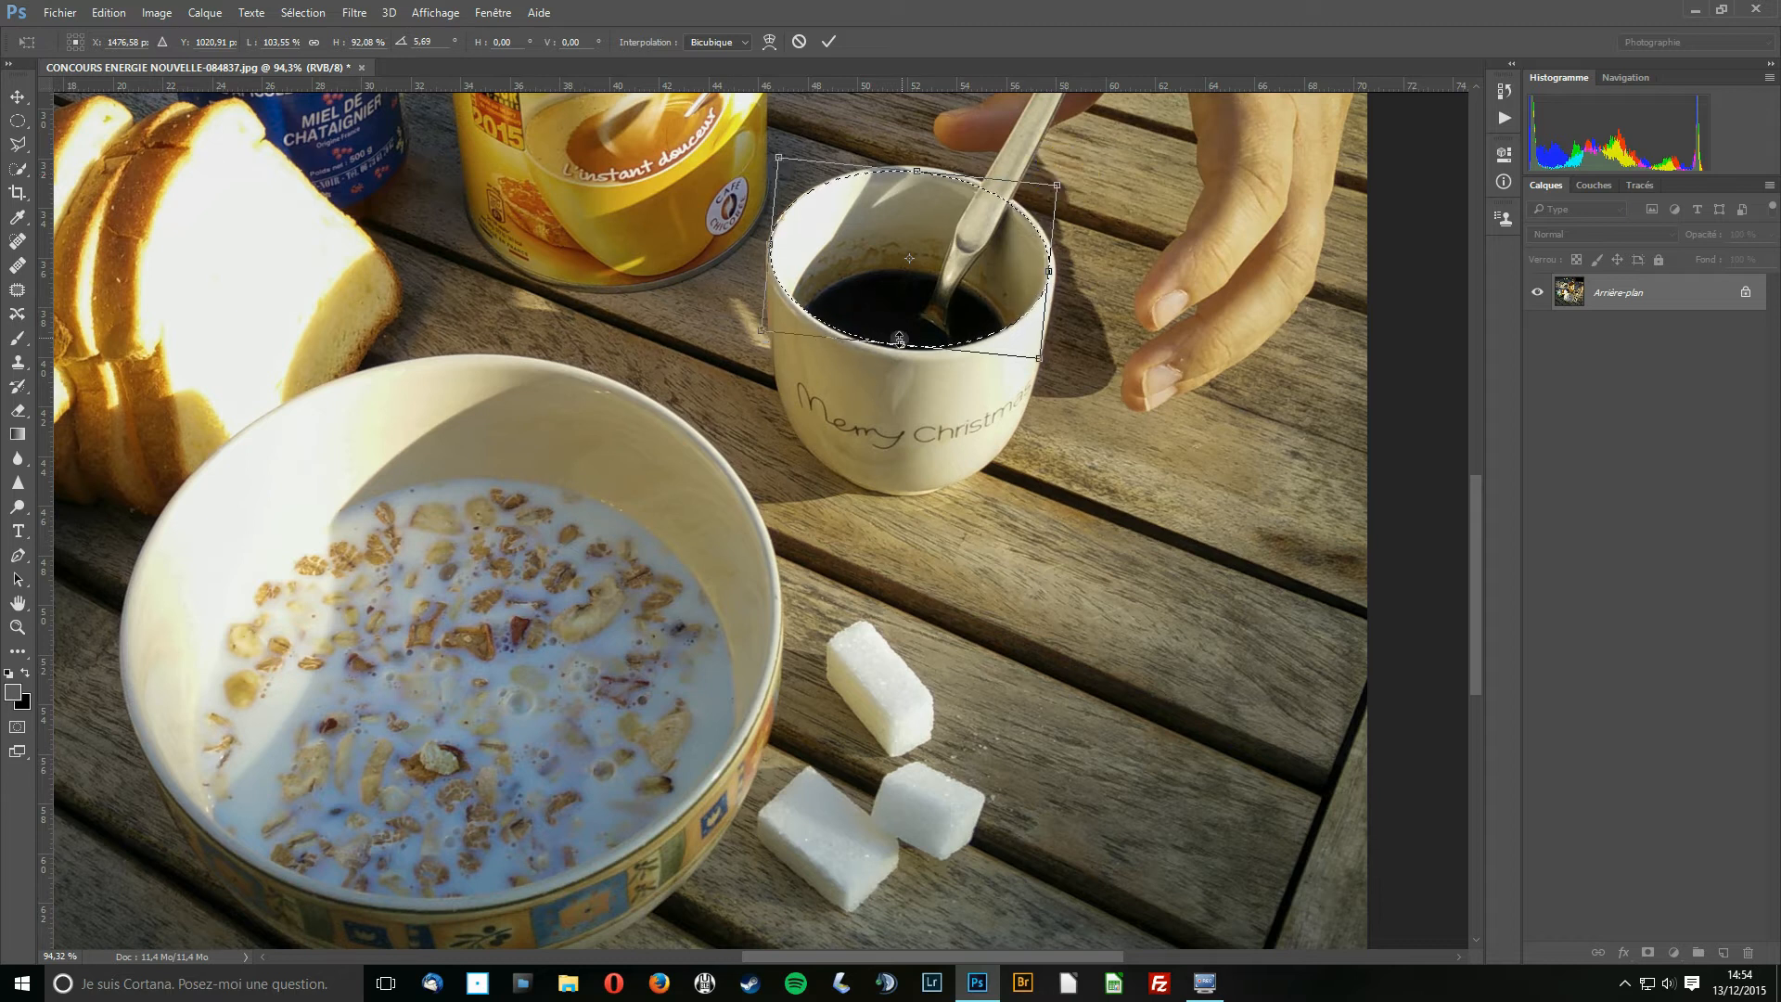
left_click_drag(899, 347, 899, 349)
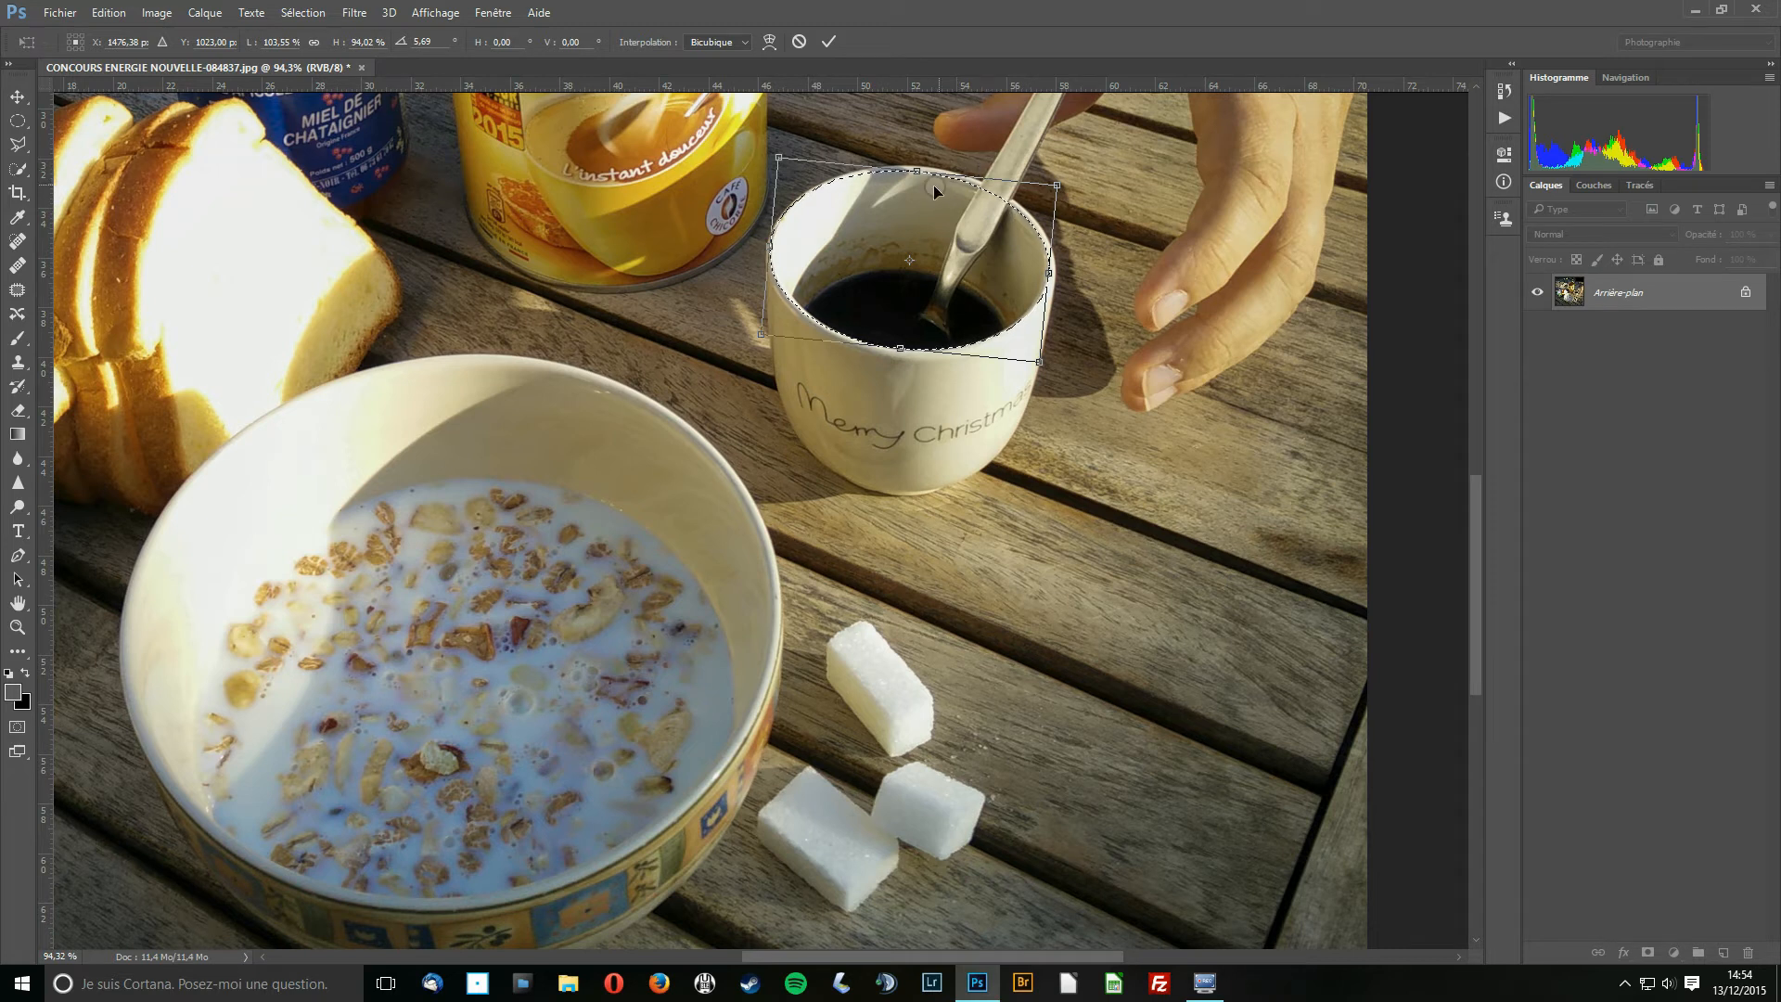
left_click(829, 41)
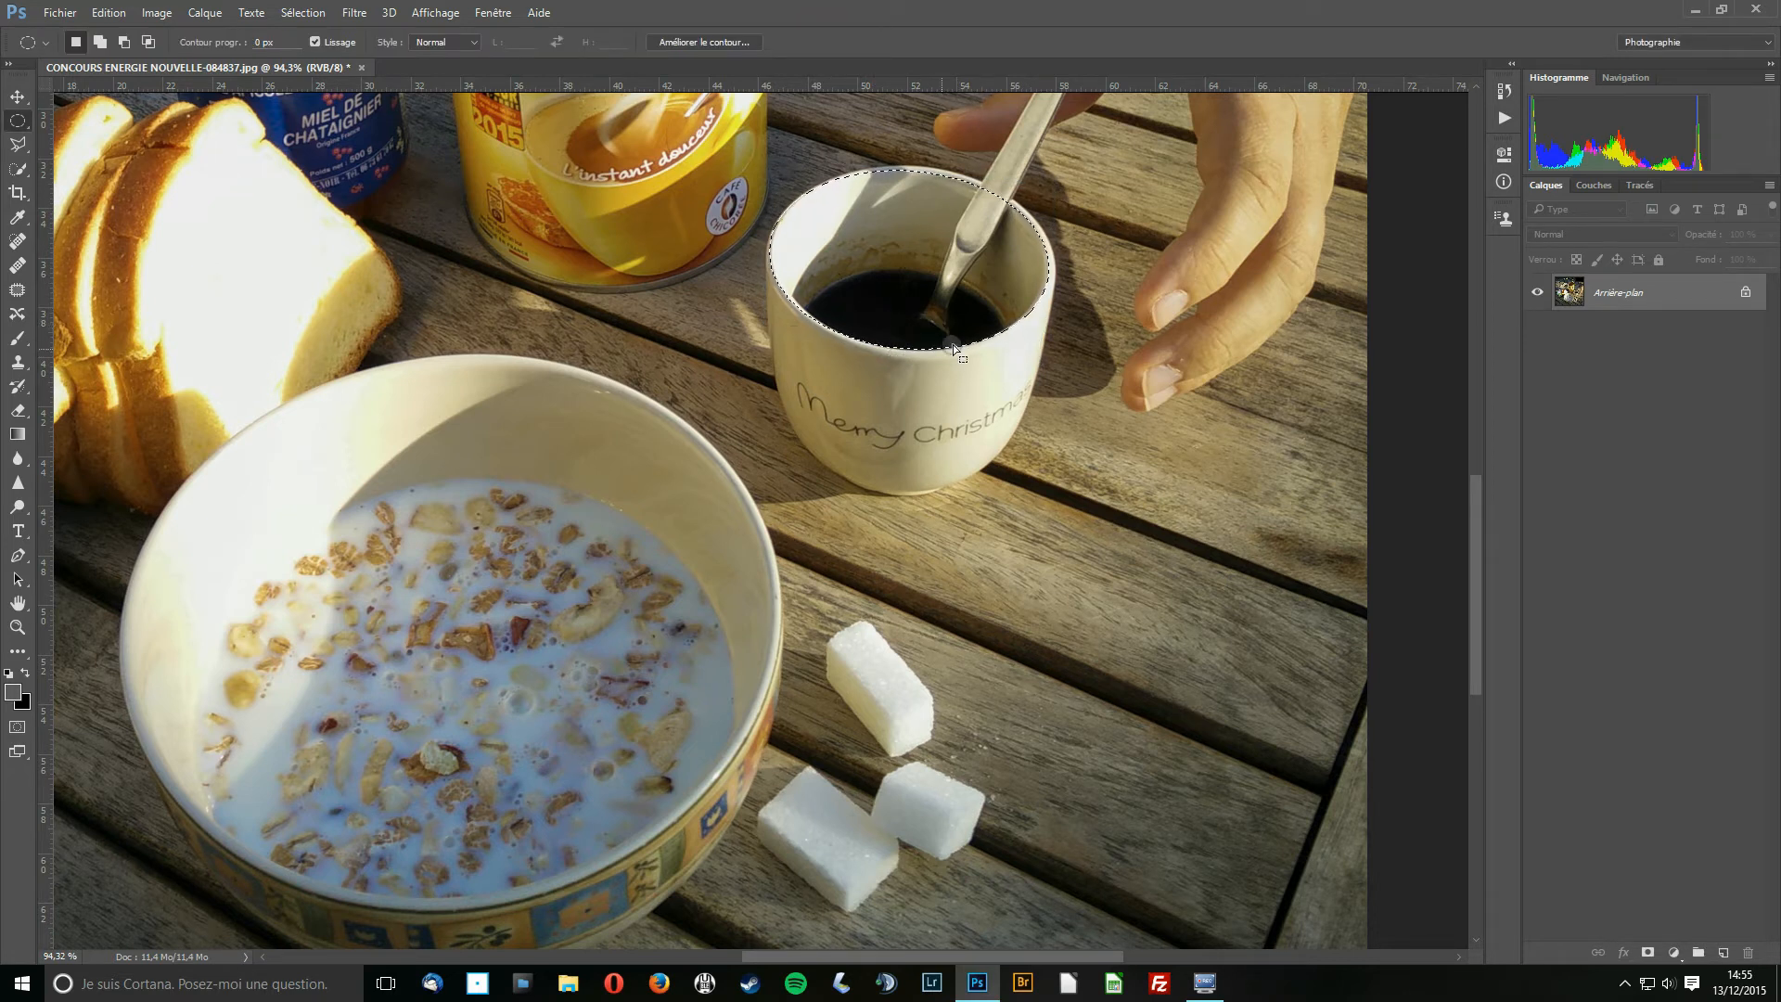
Deselect the cup's rim and outline the uppermost sugar cube with the Polygonal Lasso
left_click(839, 197)
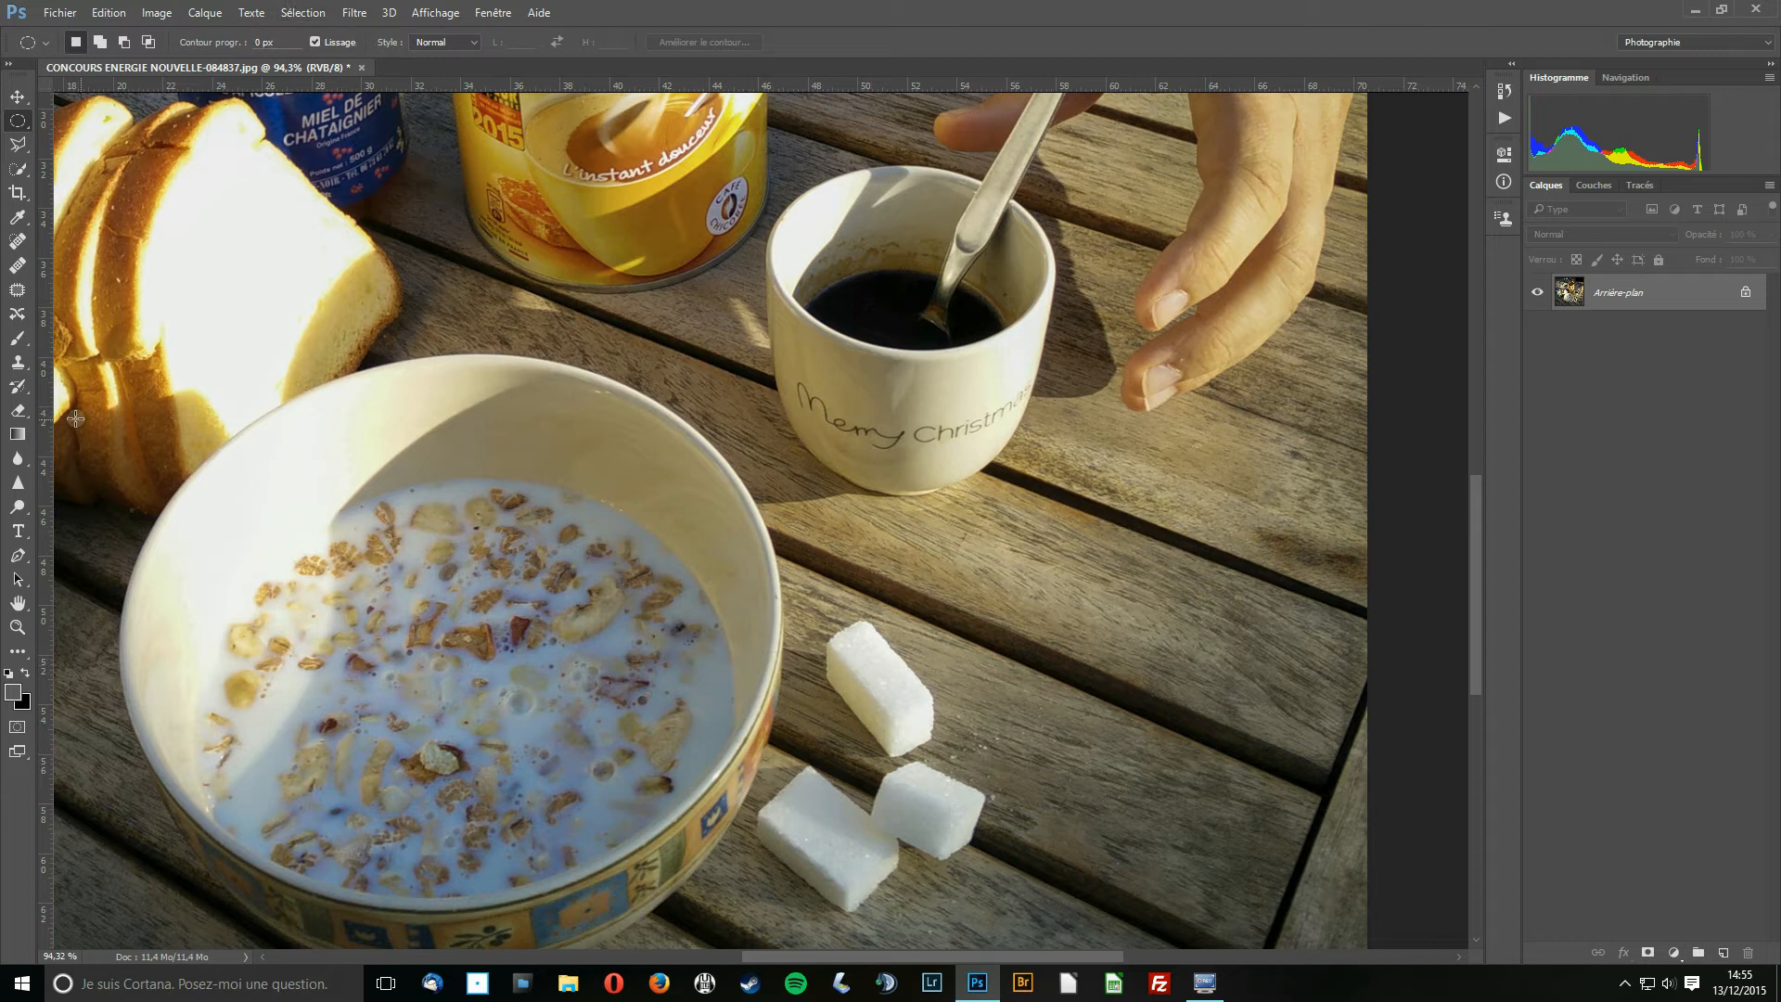
left_click(17, 144)
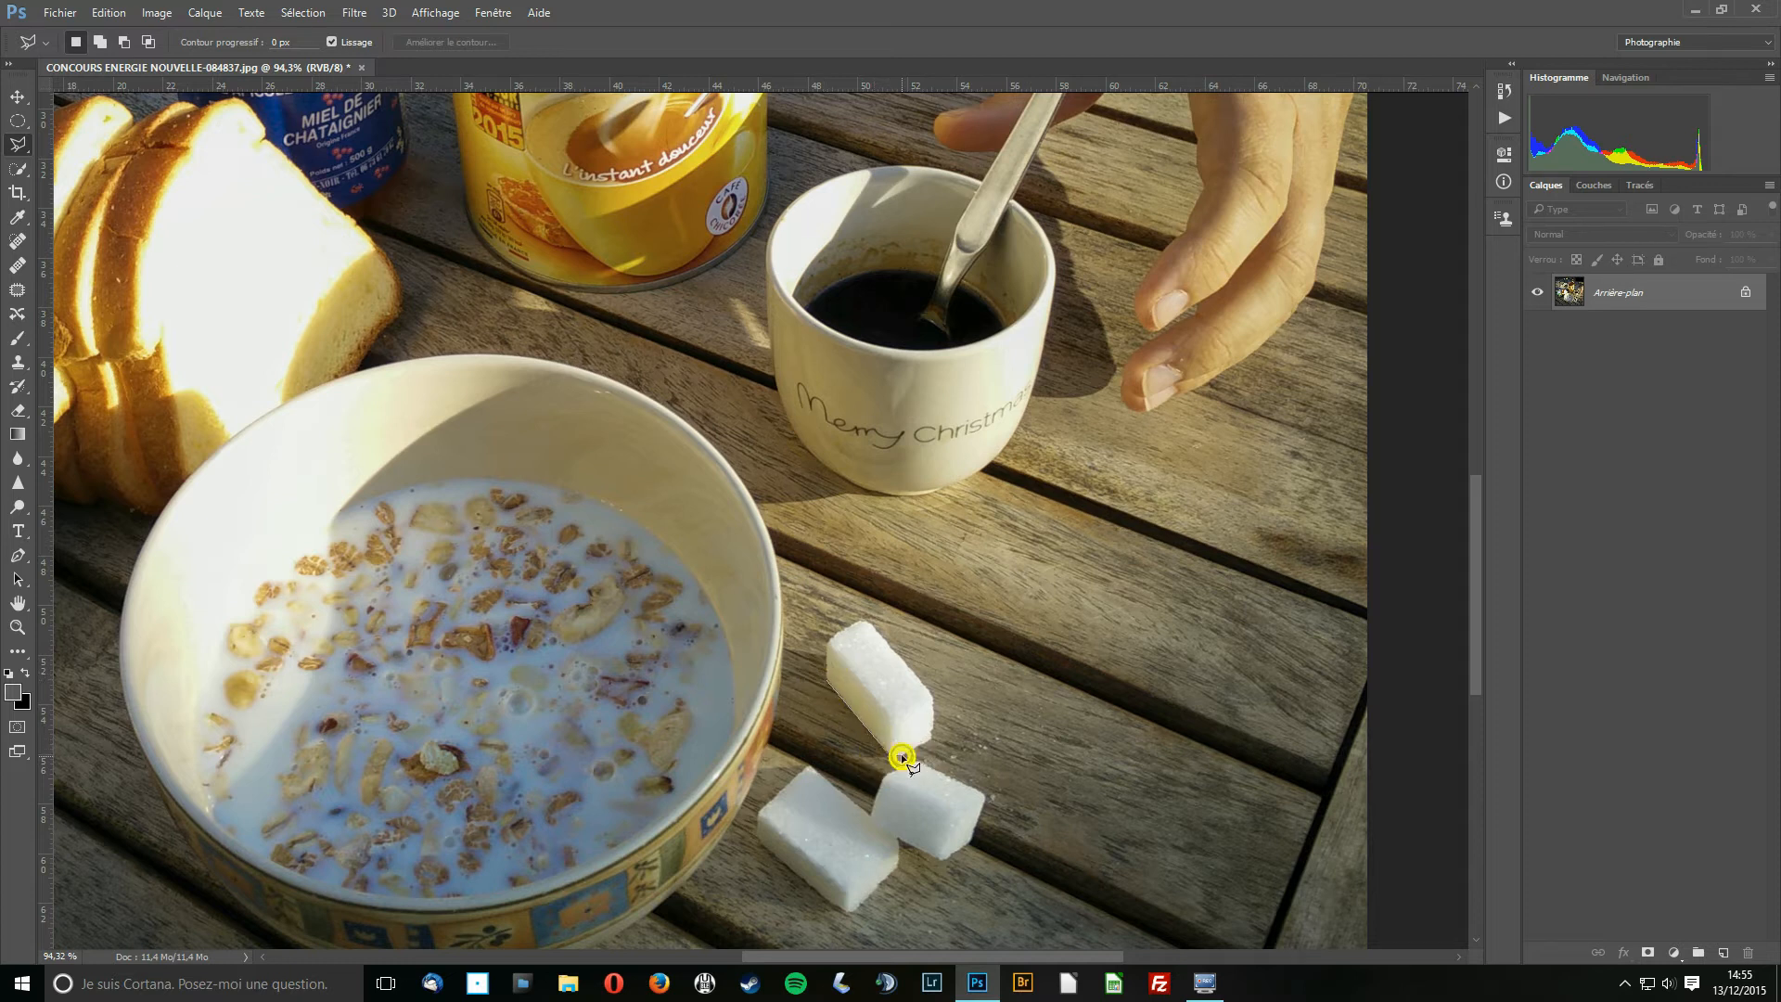
left_click(931, 738)
left_click(932, 696)
left_click(826, 644)
left_click(826, 677)
Save the sugar cube's selection as a new channel named Détourage
left_click(303, 12)
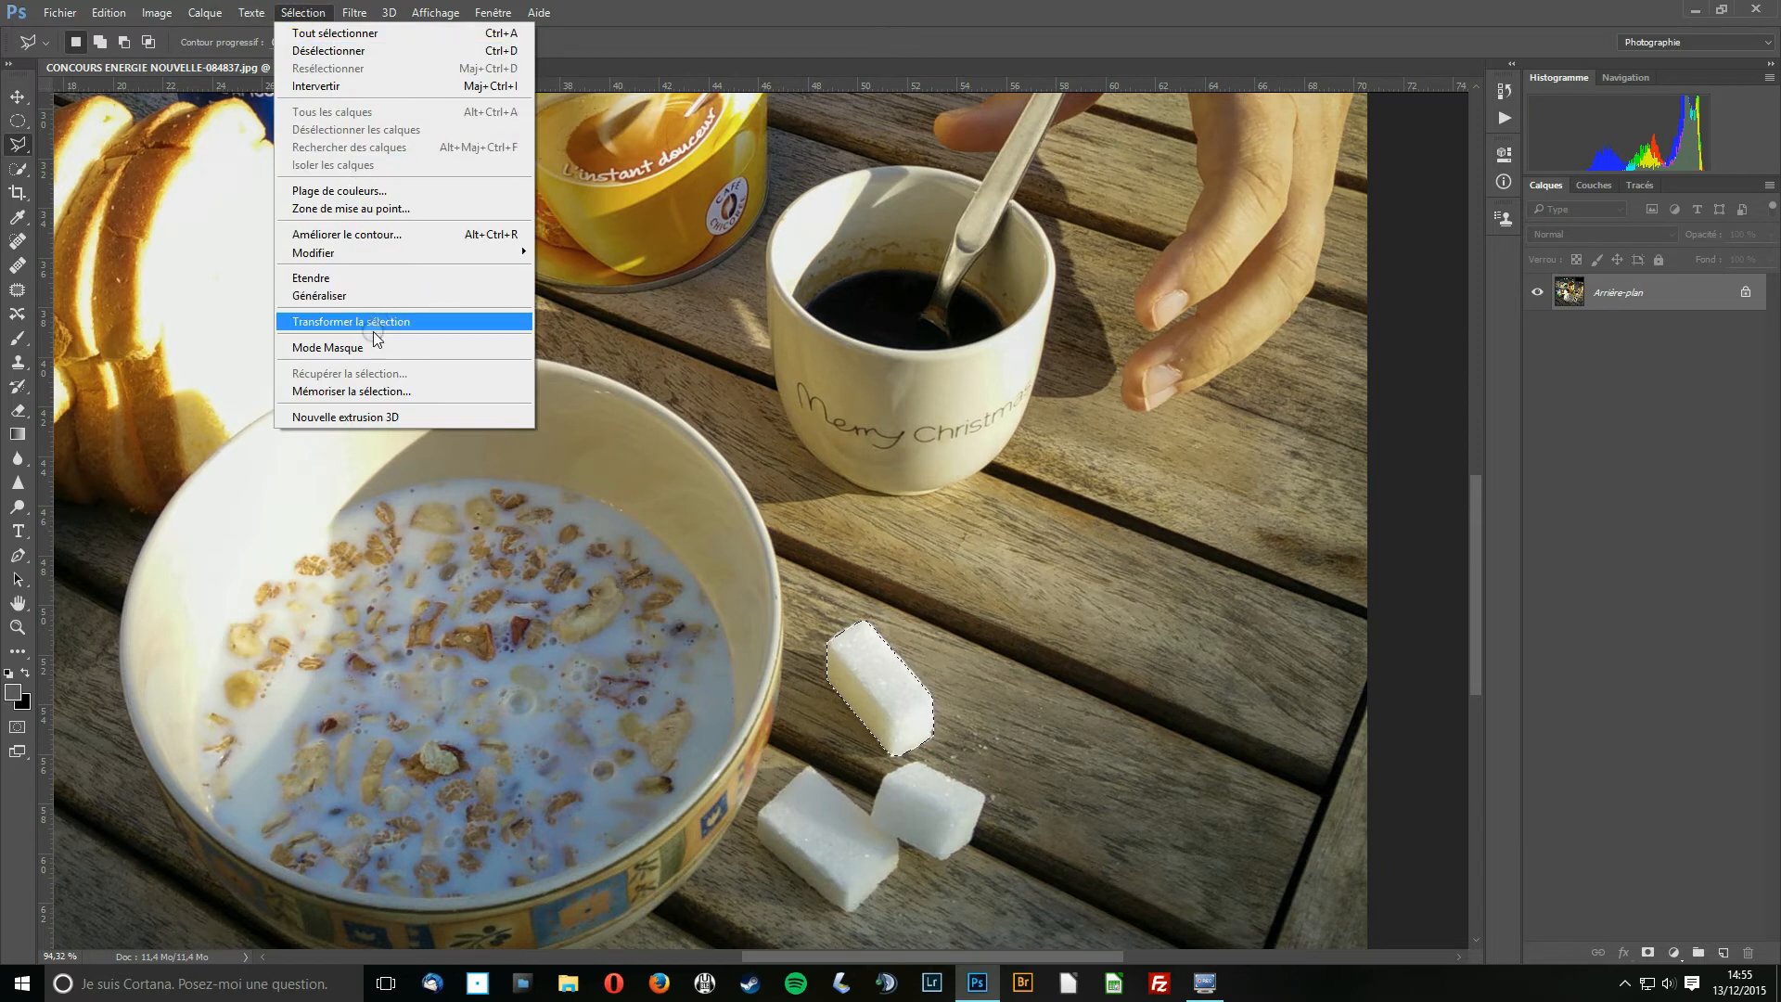
left_click(335, 393)
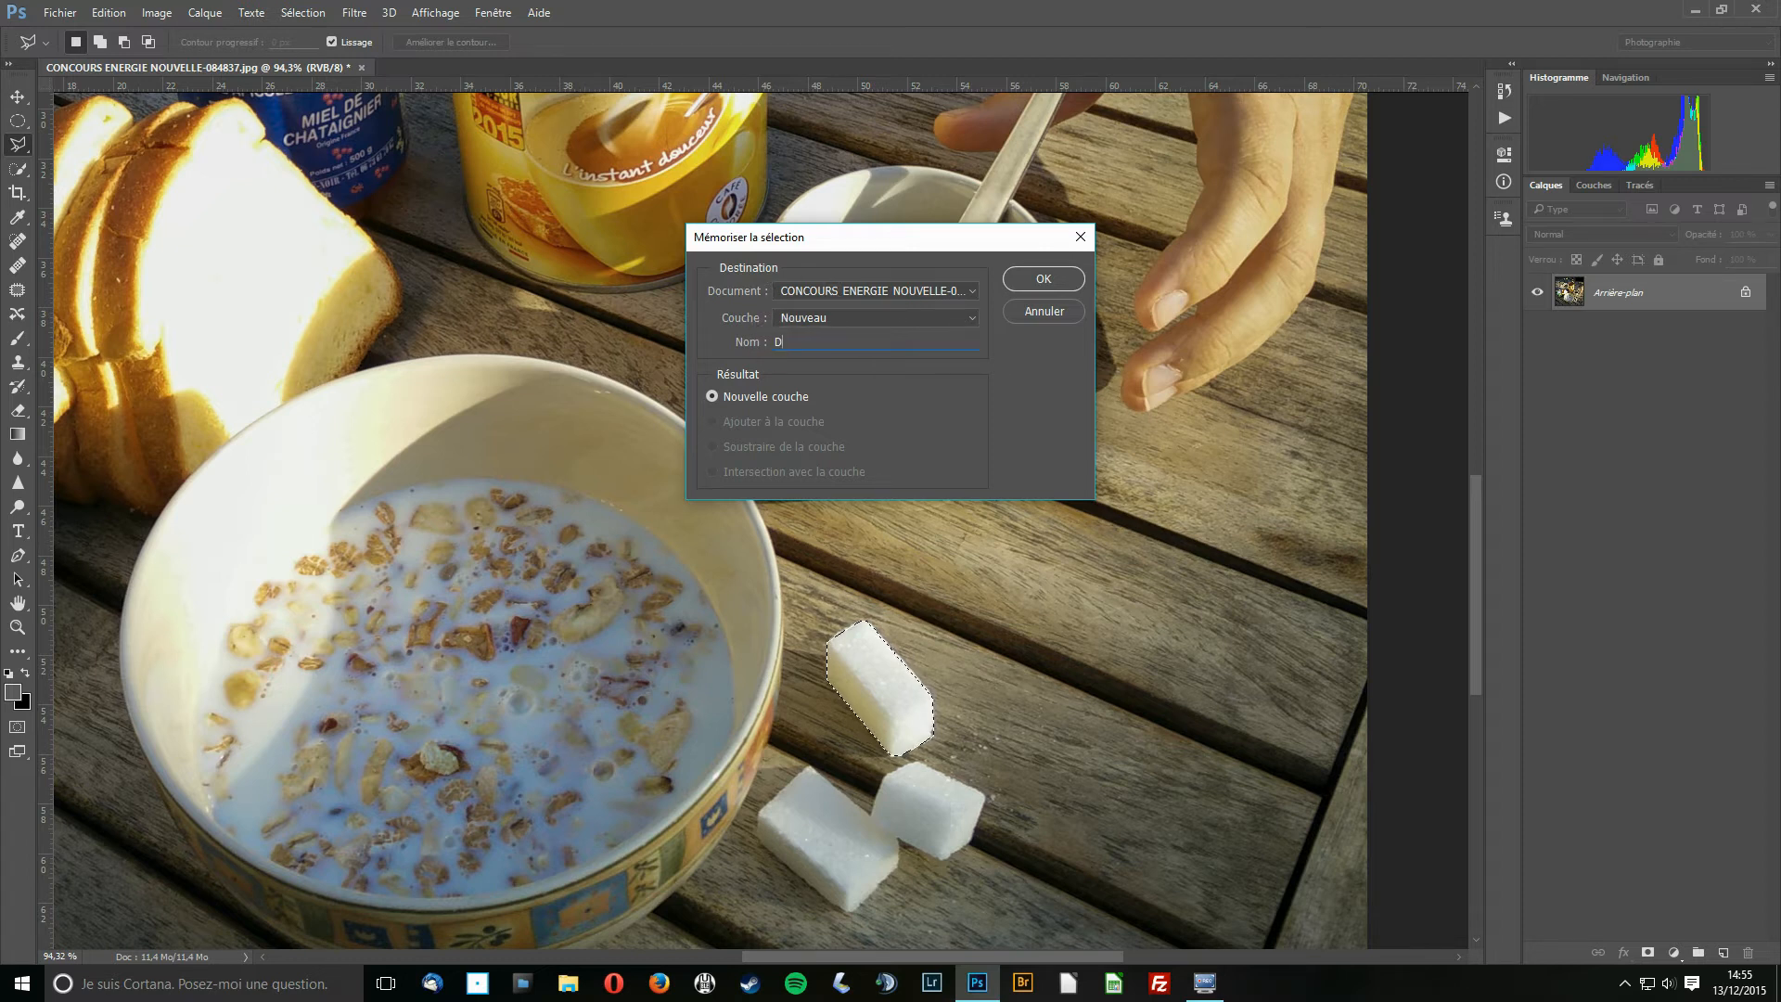
type("urage")
left_click(1051, 276)
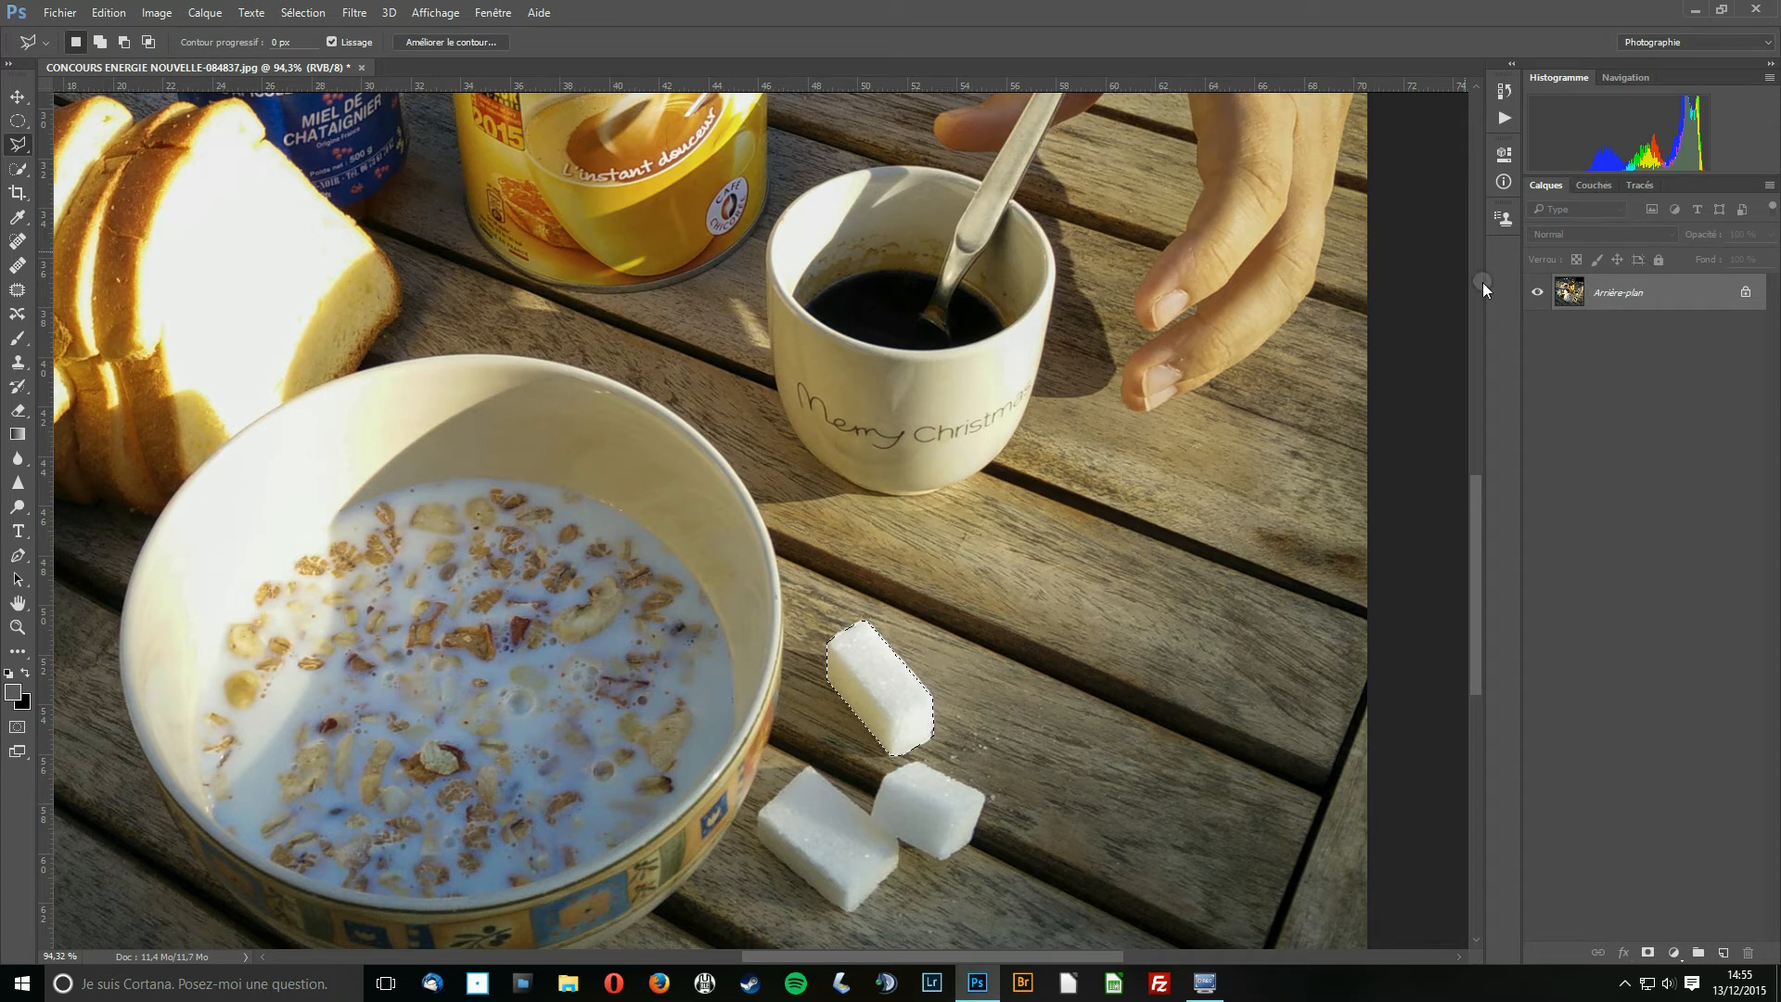
Inspect the saved Détourage channel as an overlay on the photo, hide it and return to the layers
left_click(1595, 186)
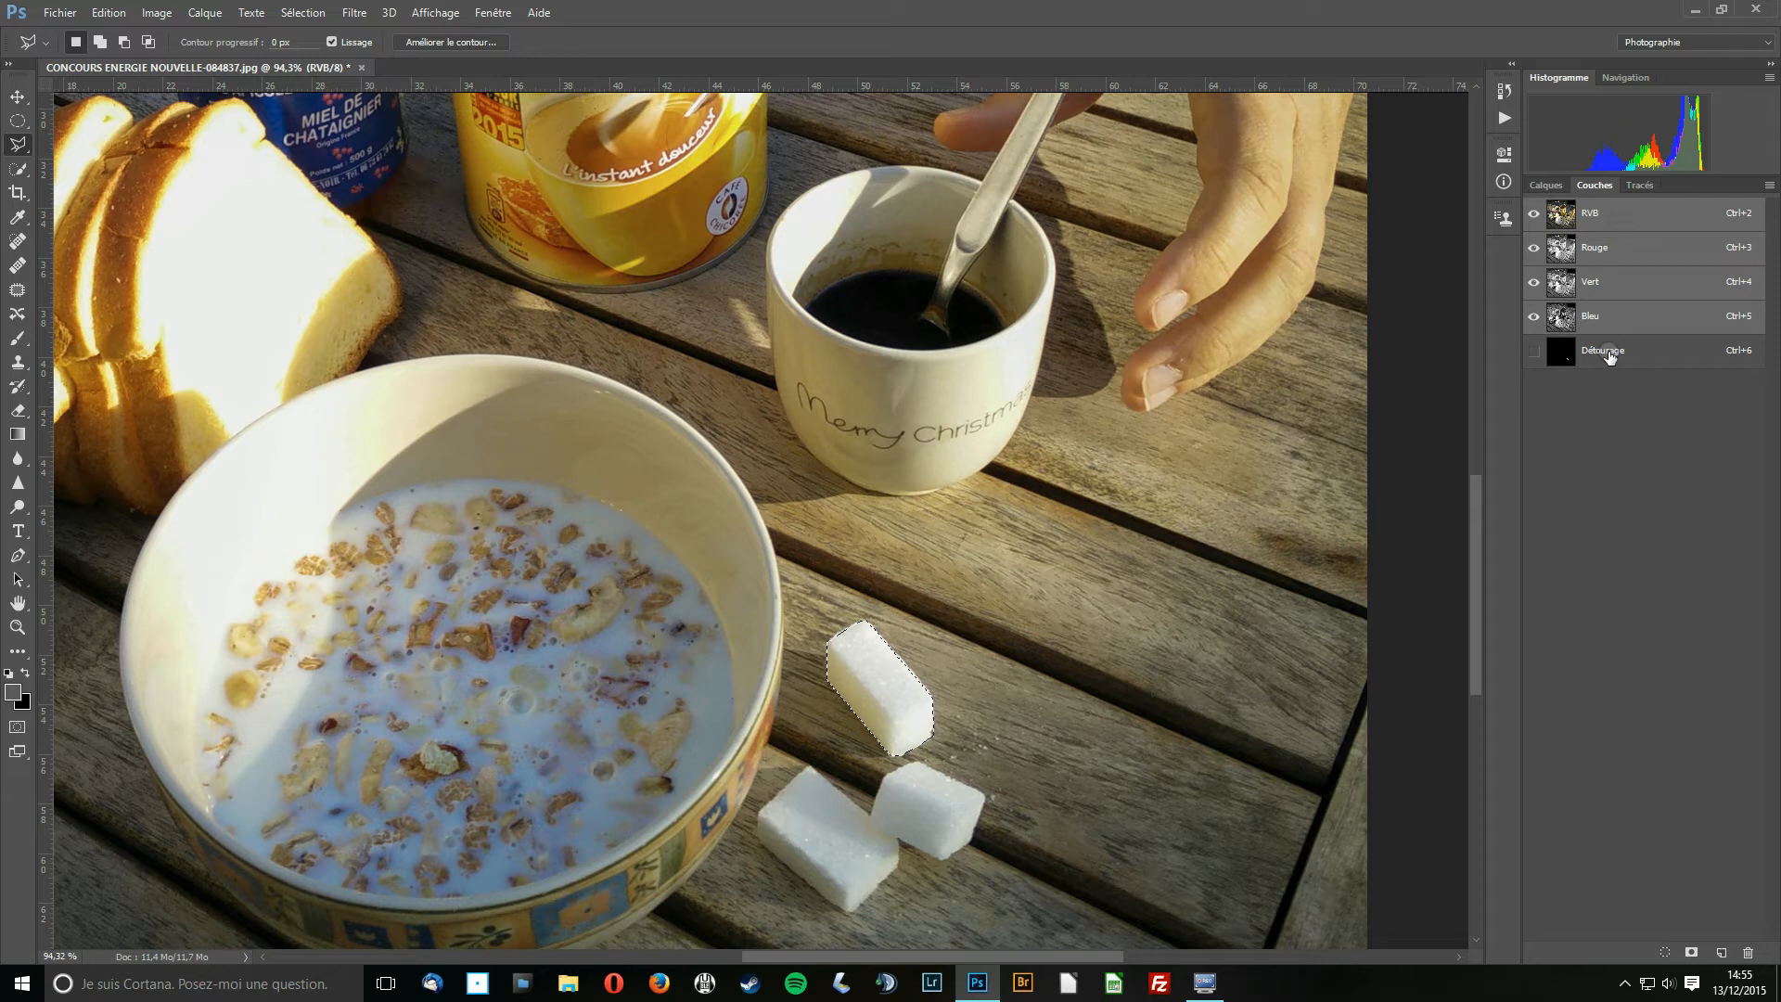
left_click(1535, 350)
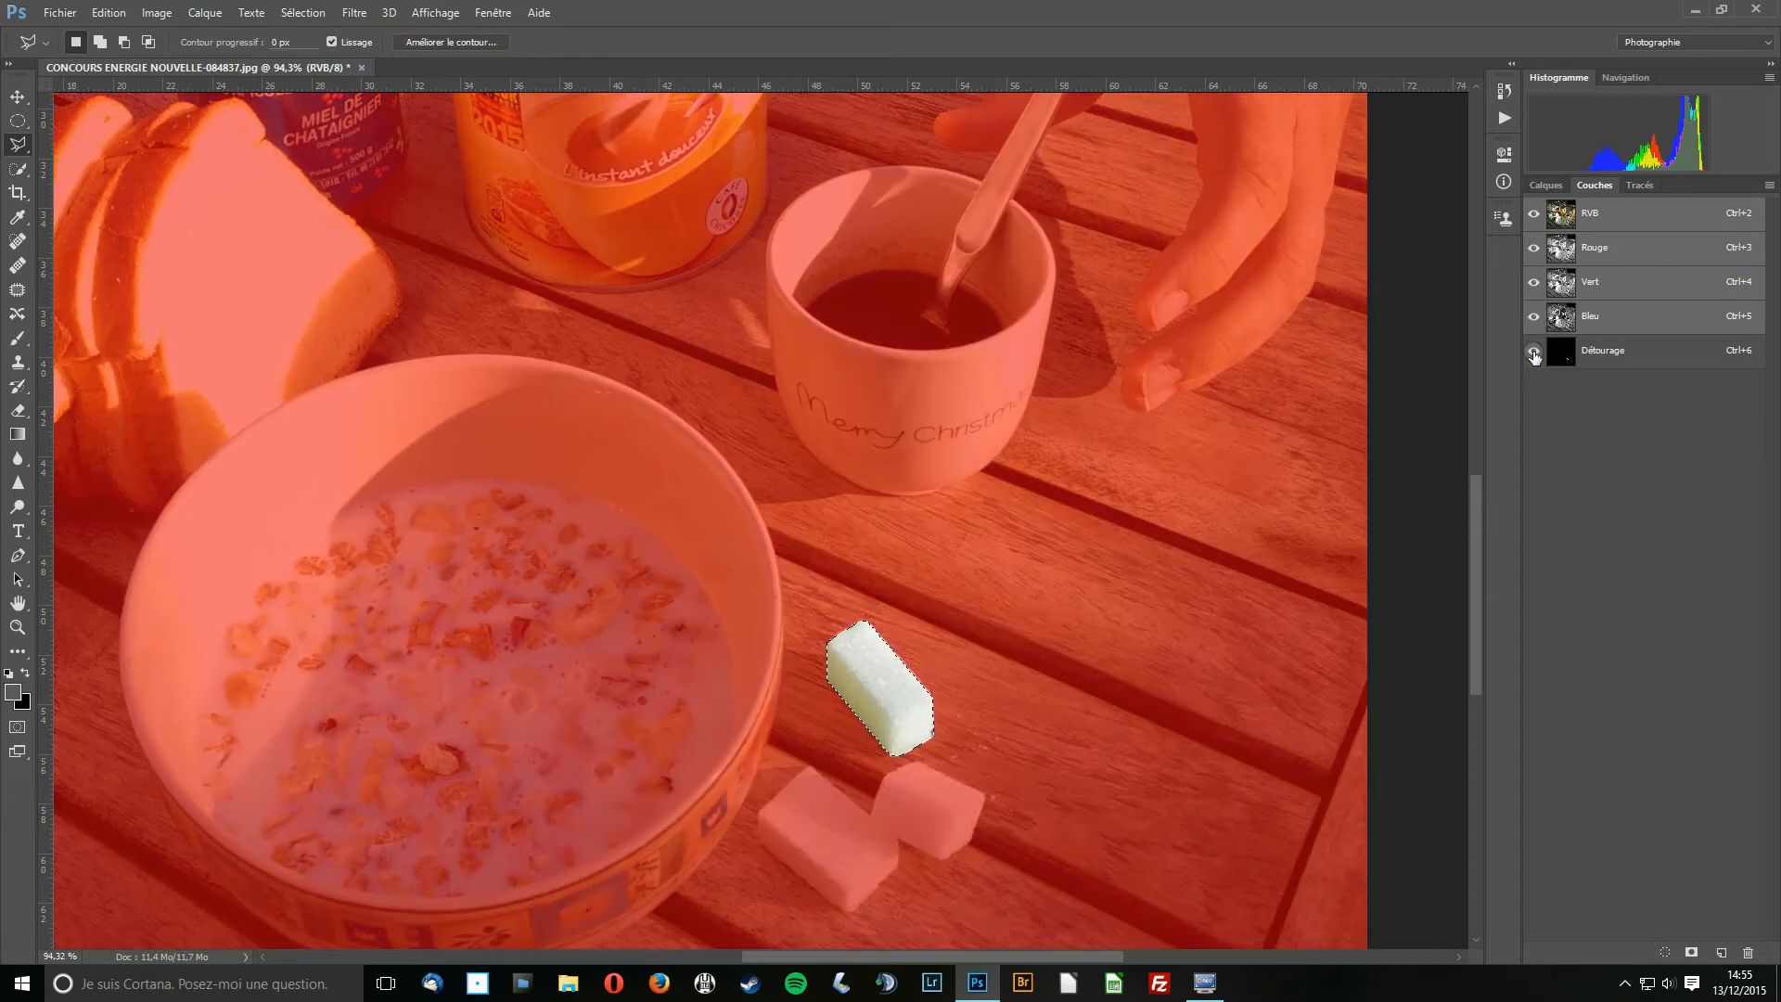
left_click(1535, 351)
left_click(1546, 184)
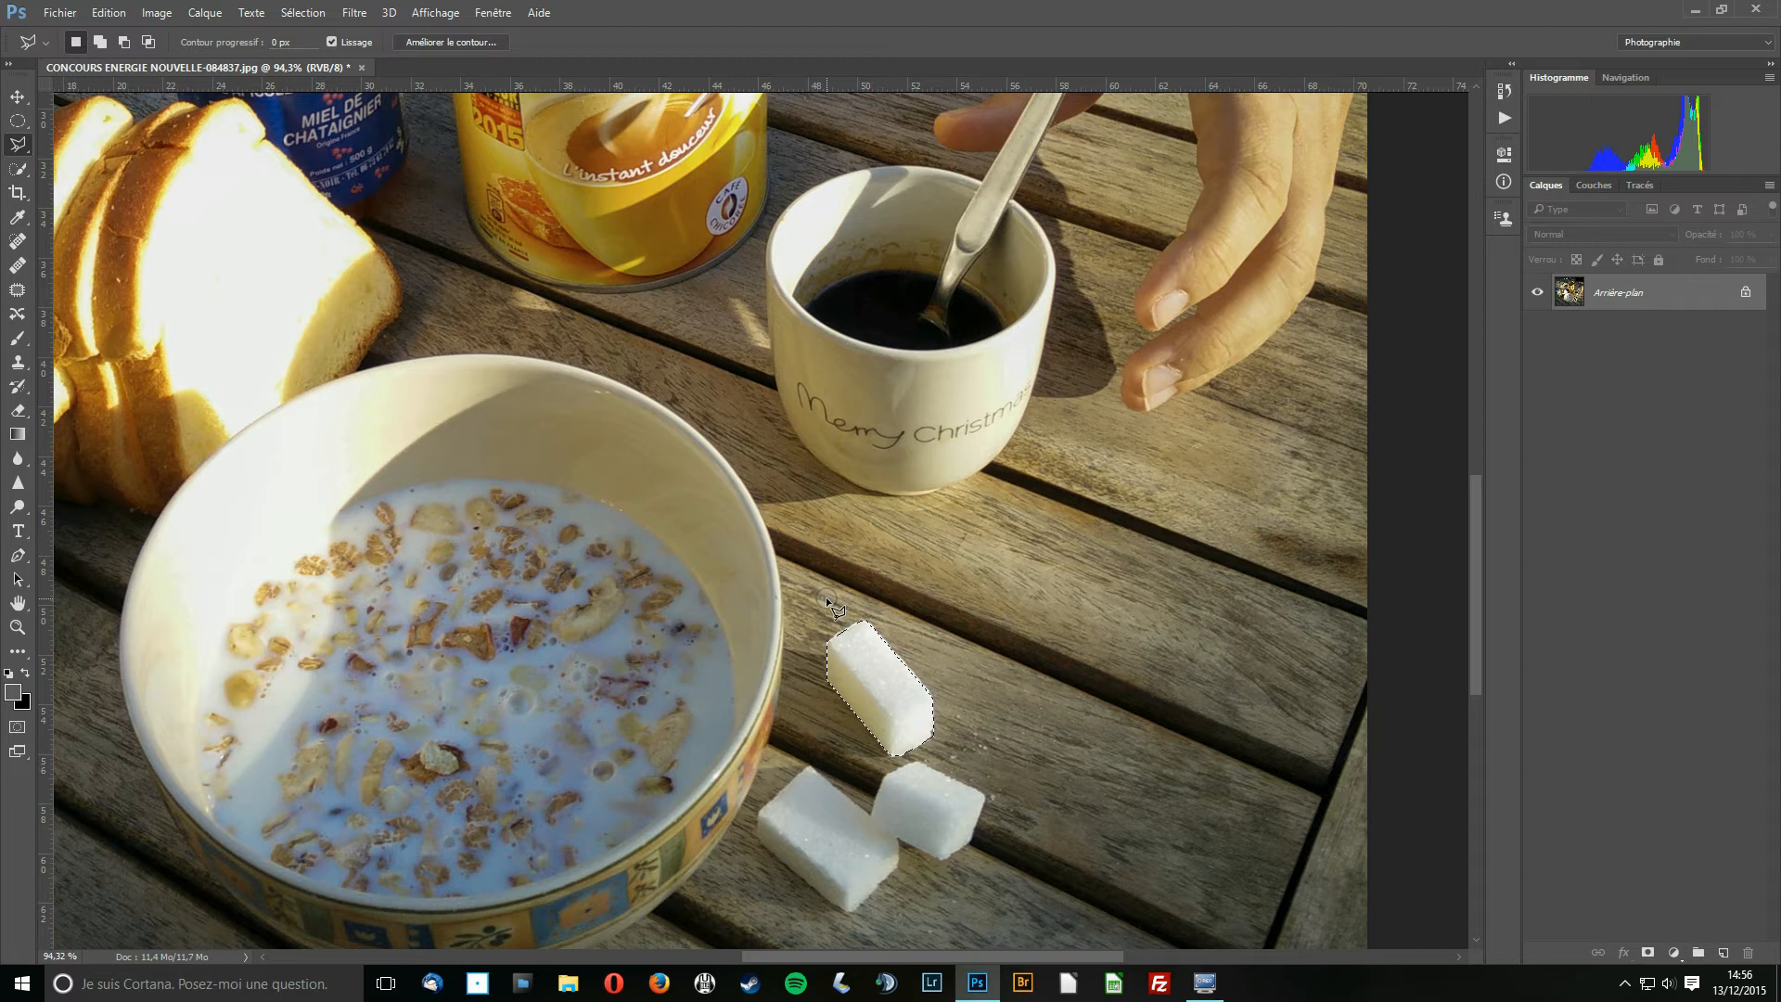
Deselect the sugar cube and reload its outline from the Détourage channel as a new selection
key("ctrl+d")
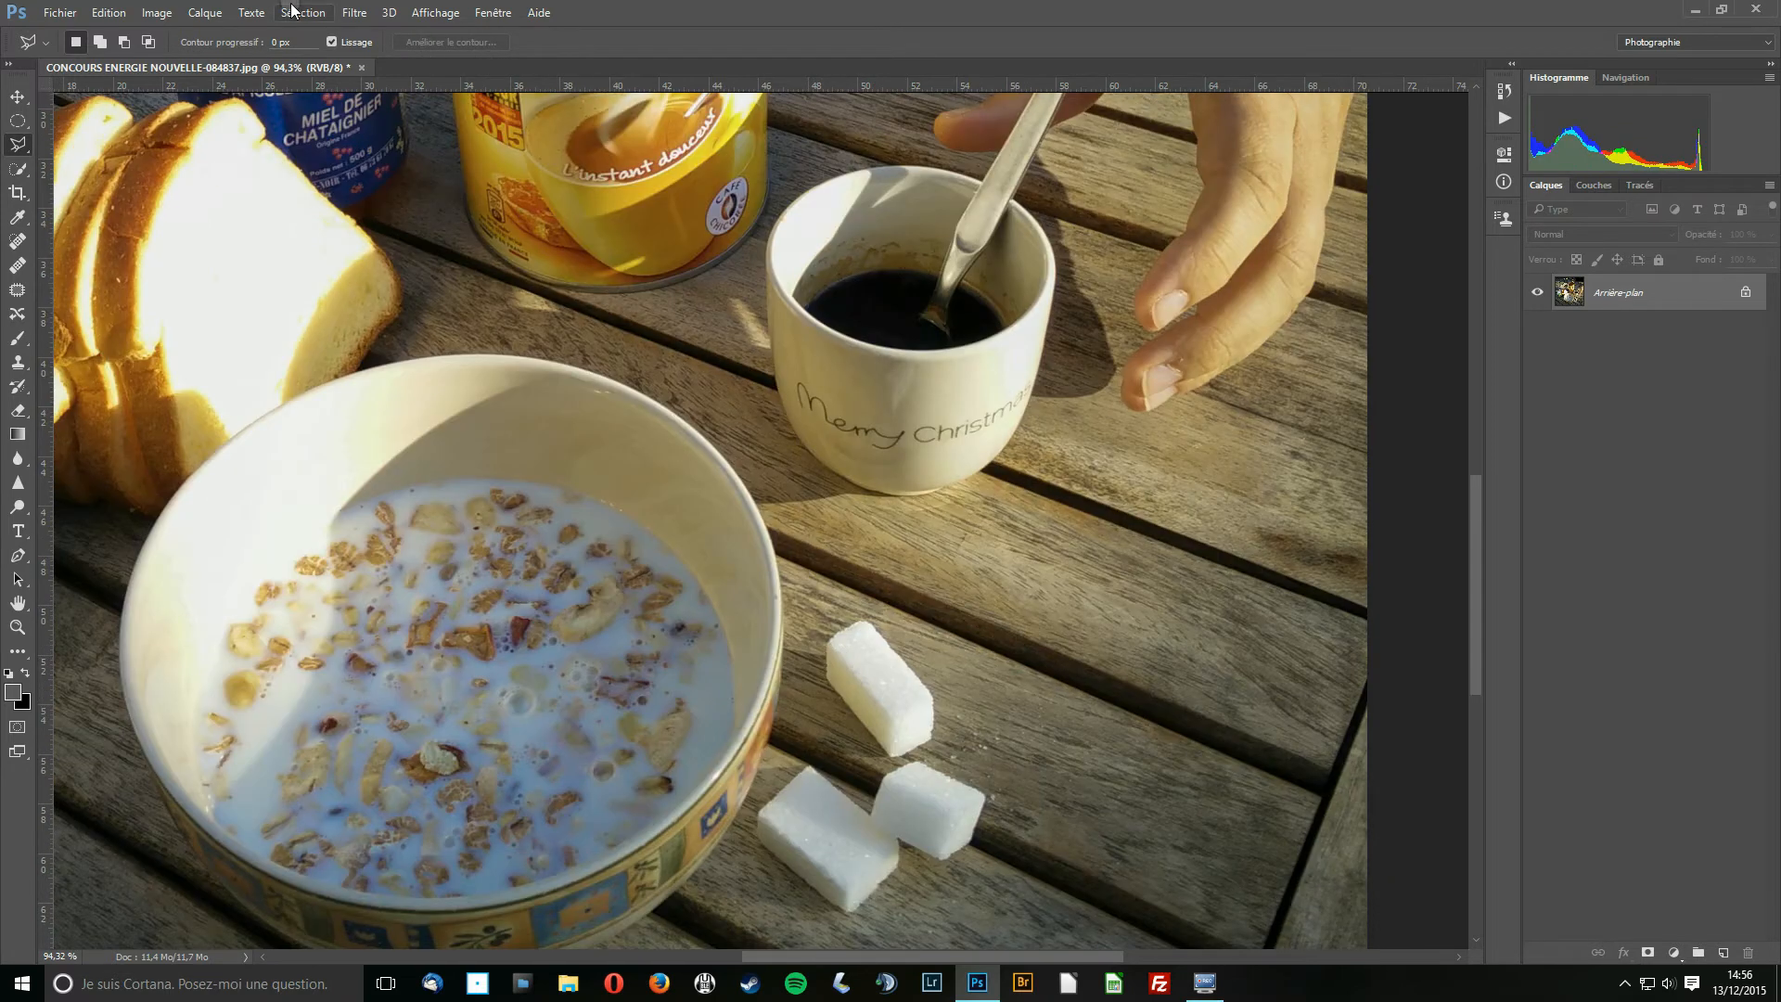
left_click(301, 13)
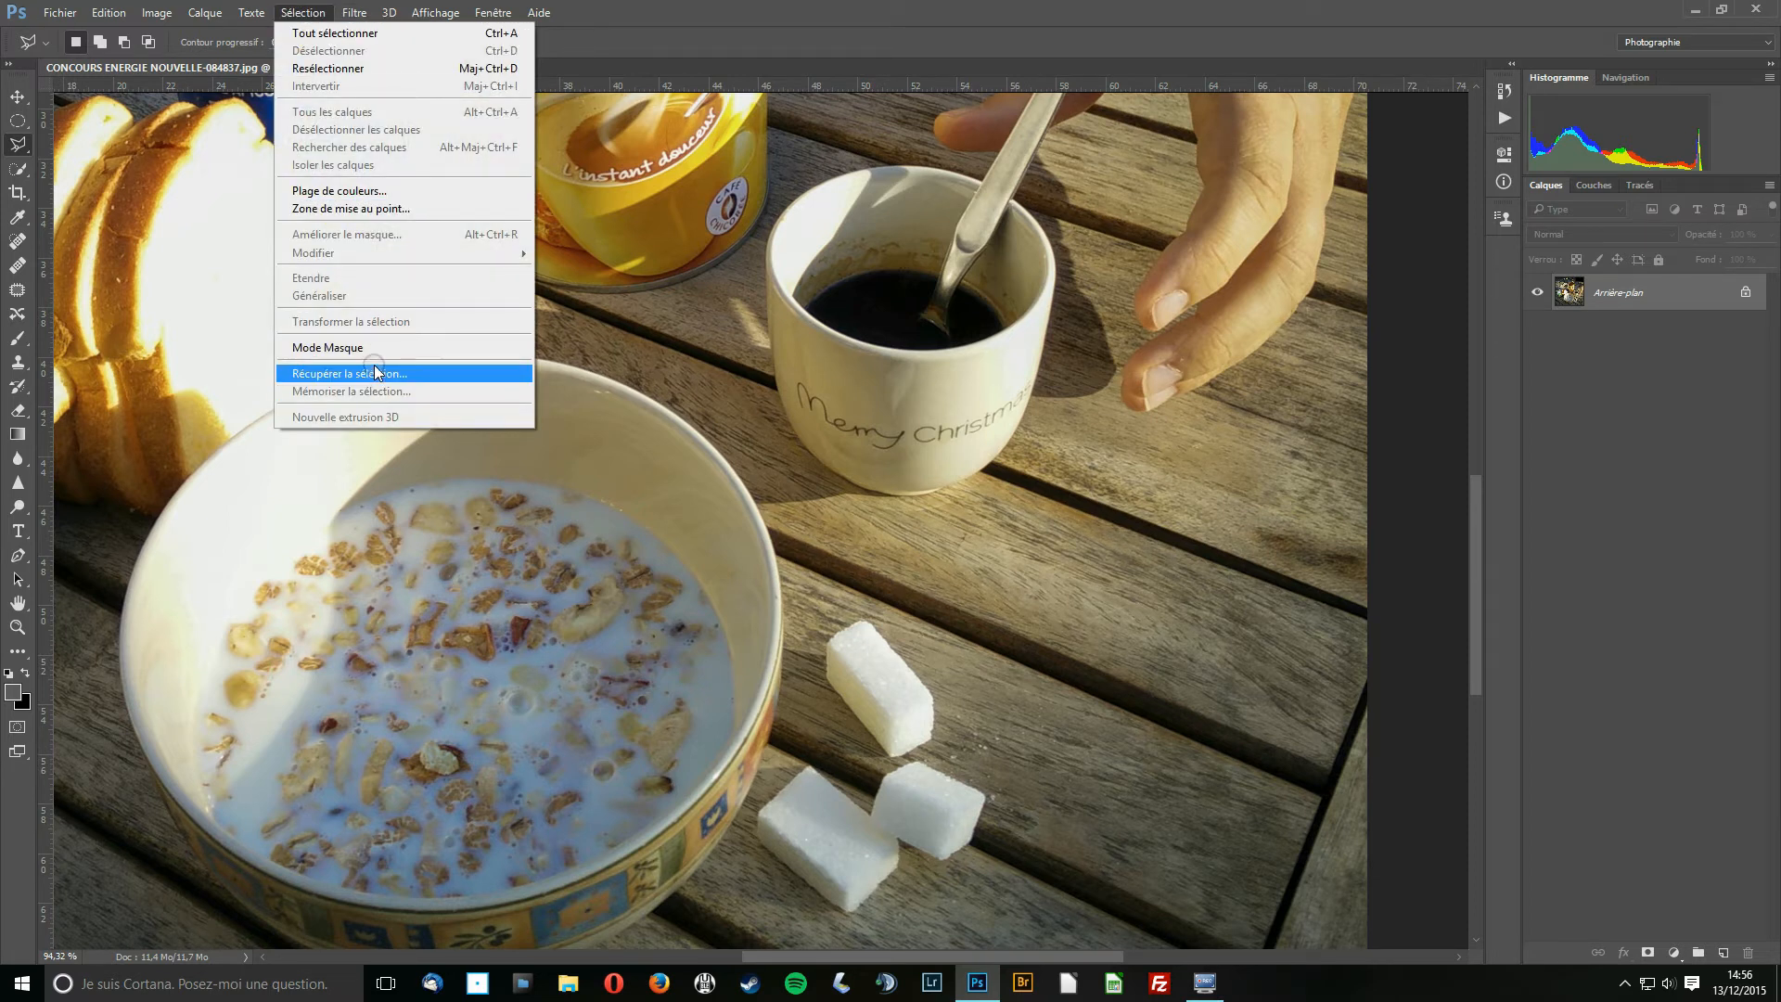
left_click(377, 372)
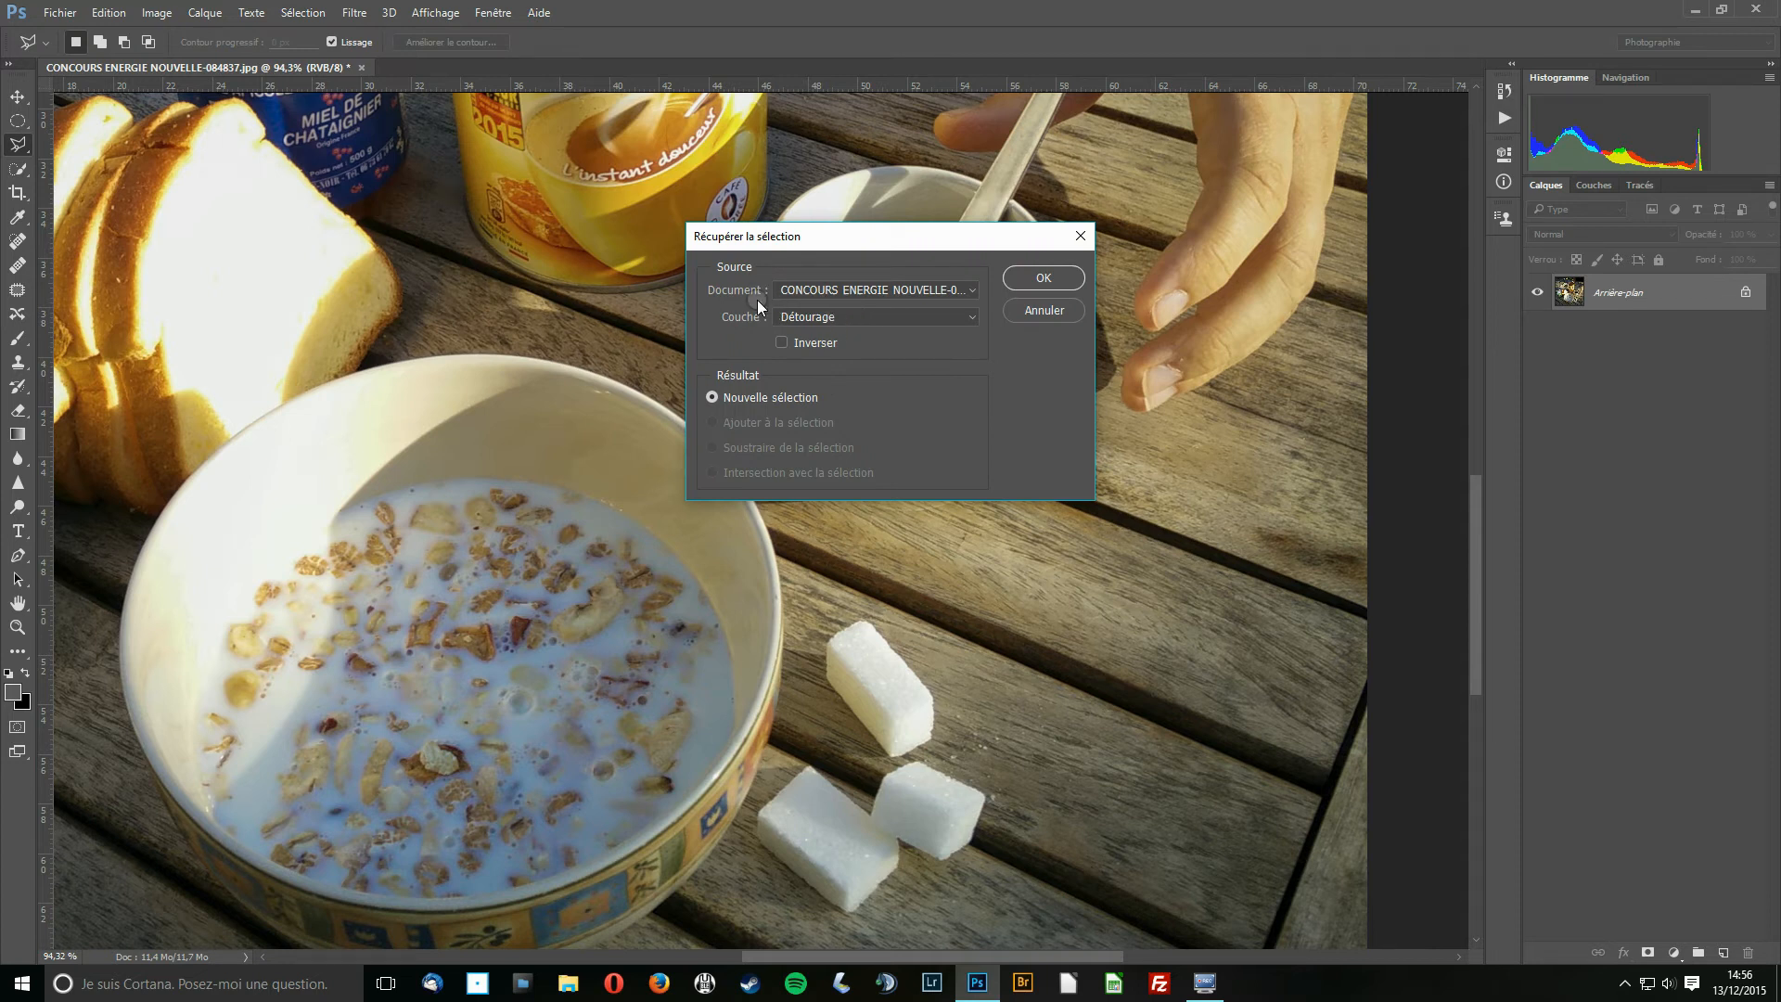
left_click(974, 318)
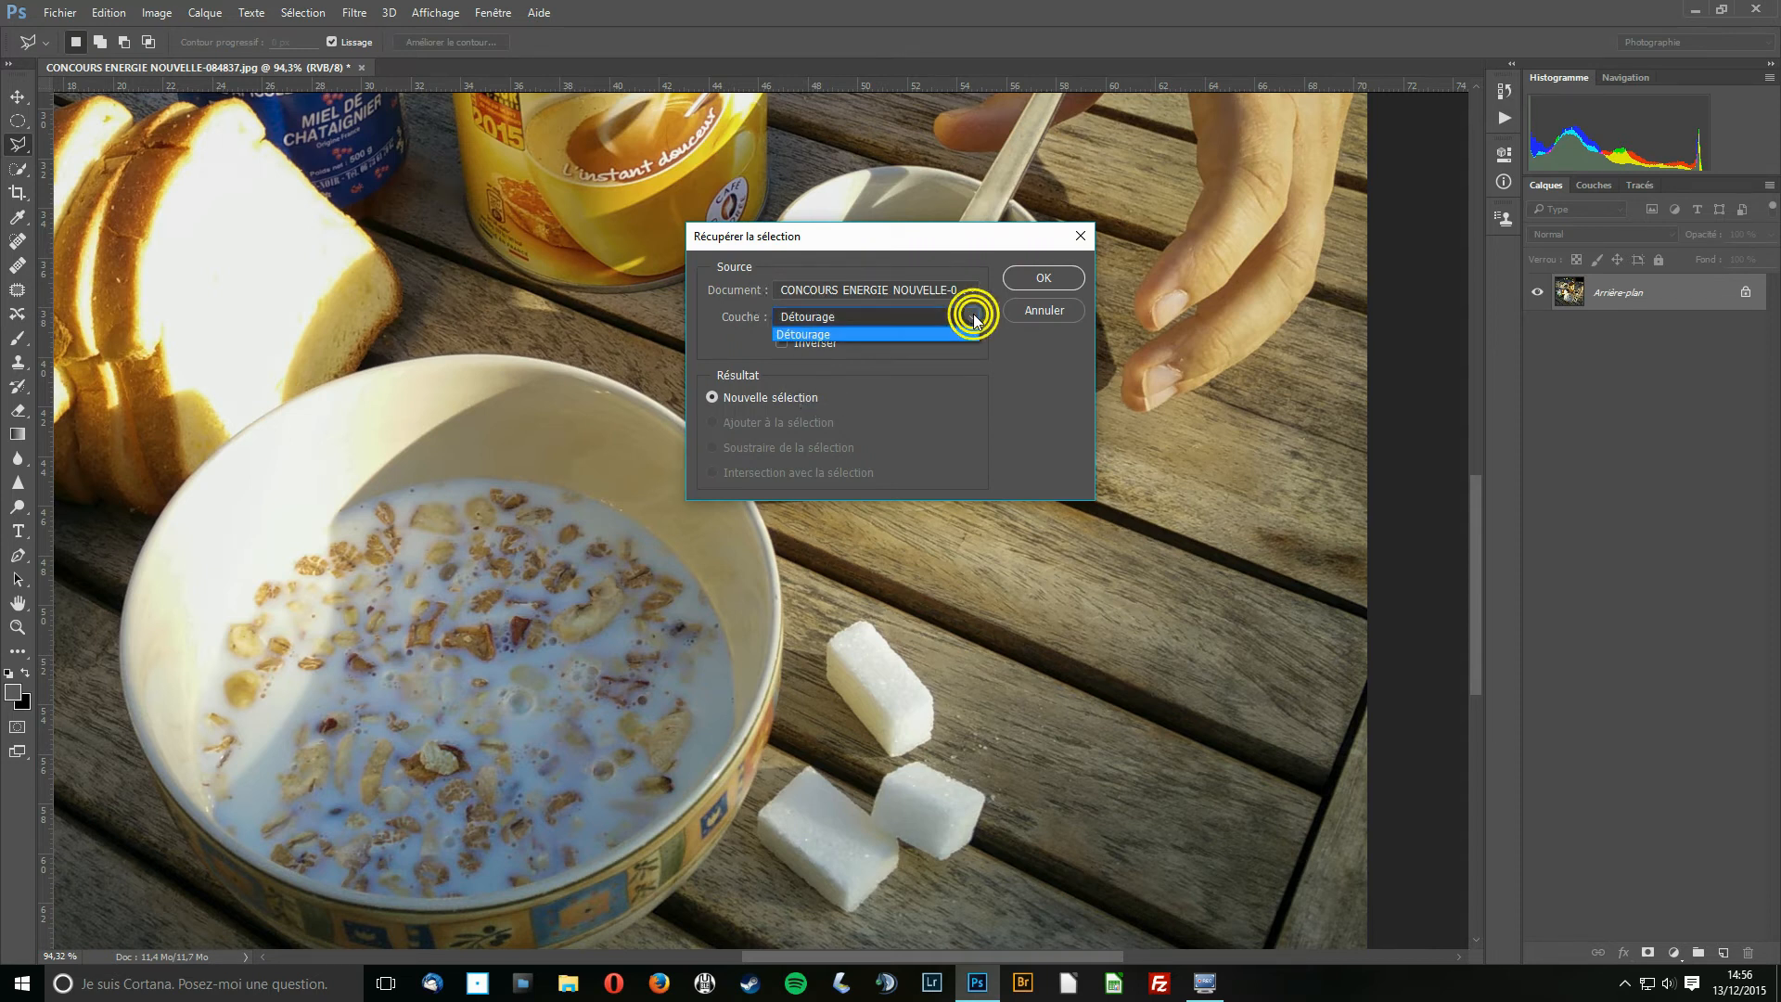
left_click(894, 333)
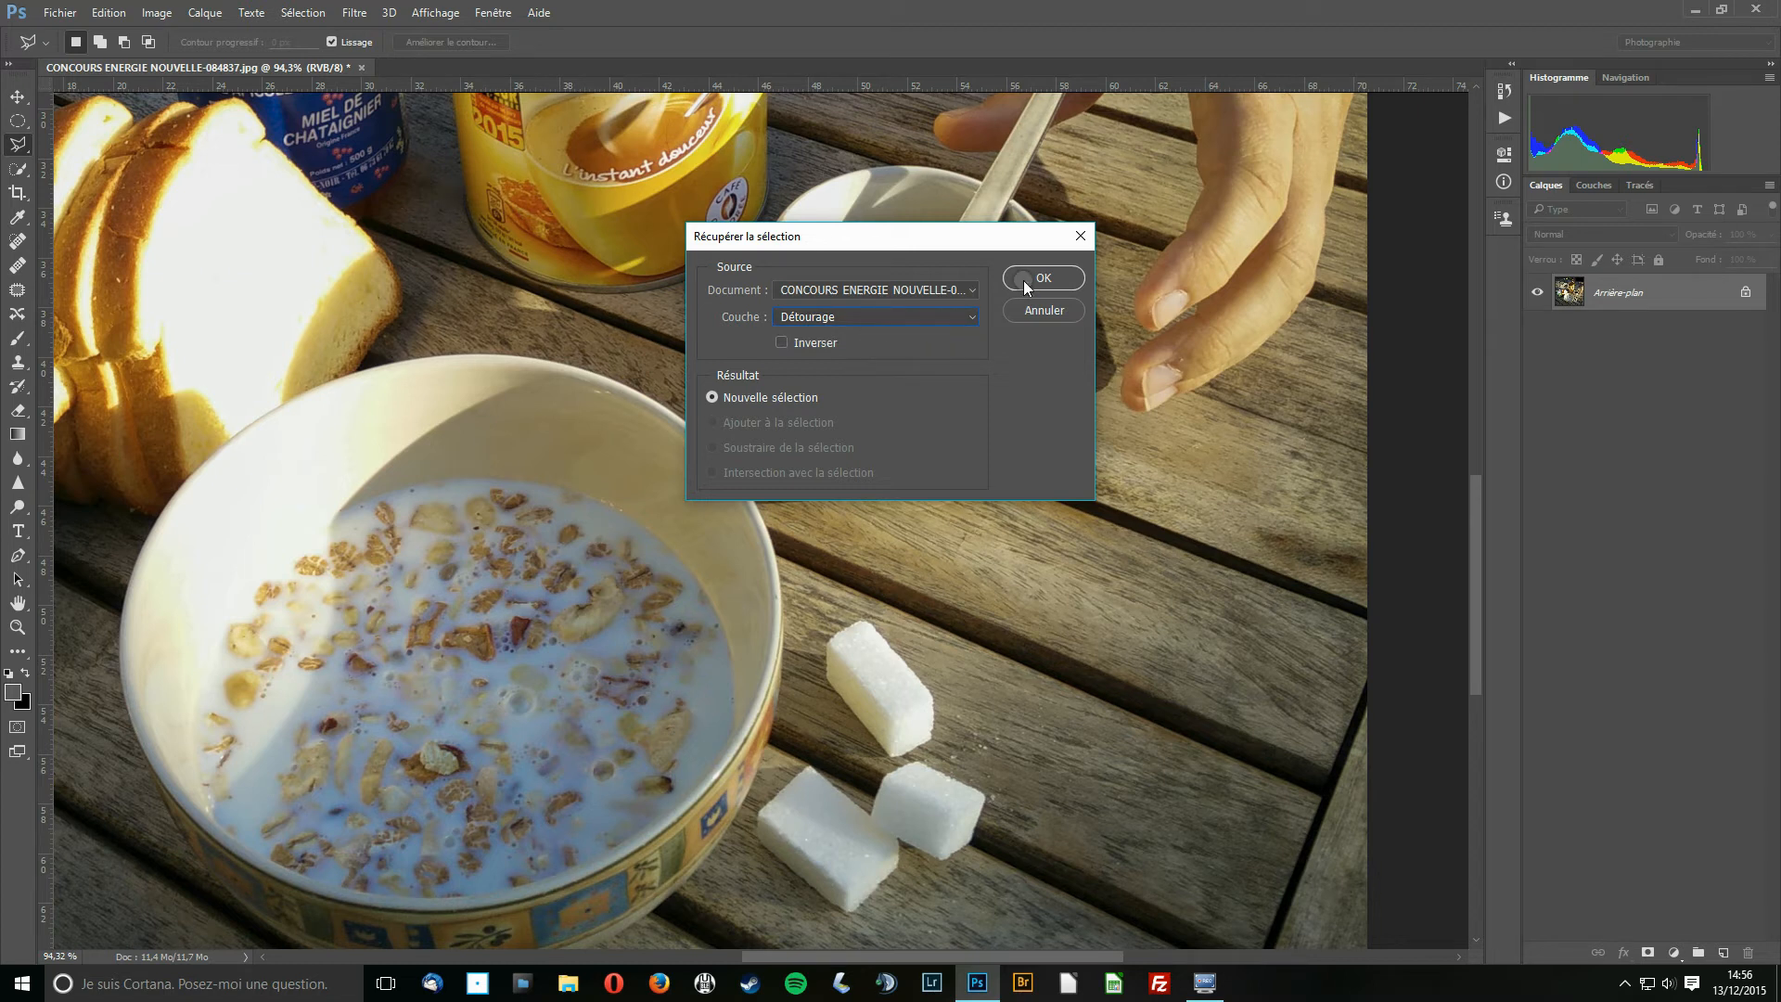
left_click(1024, 280)
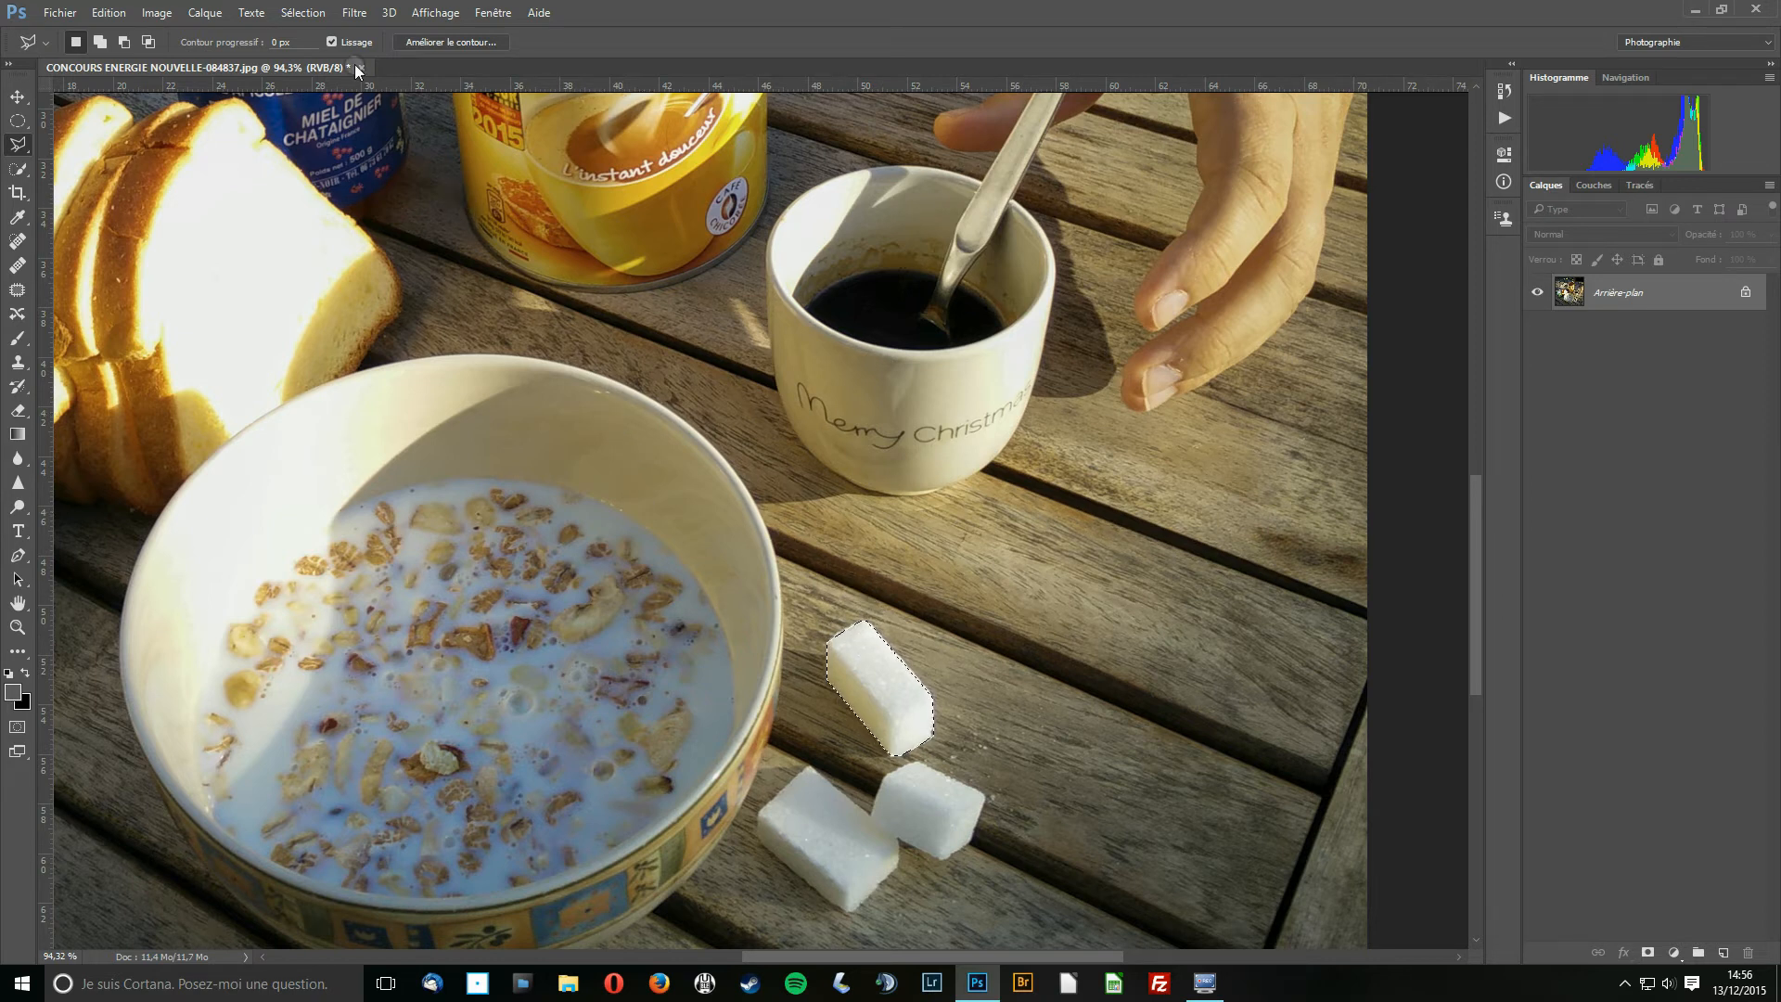
Try turning the sugar cube's selection into a 10-pixel-wide border and undo it
left_click(302, 12)
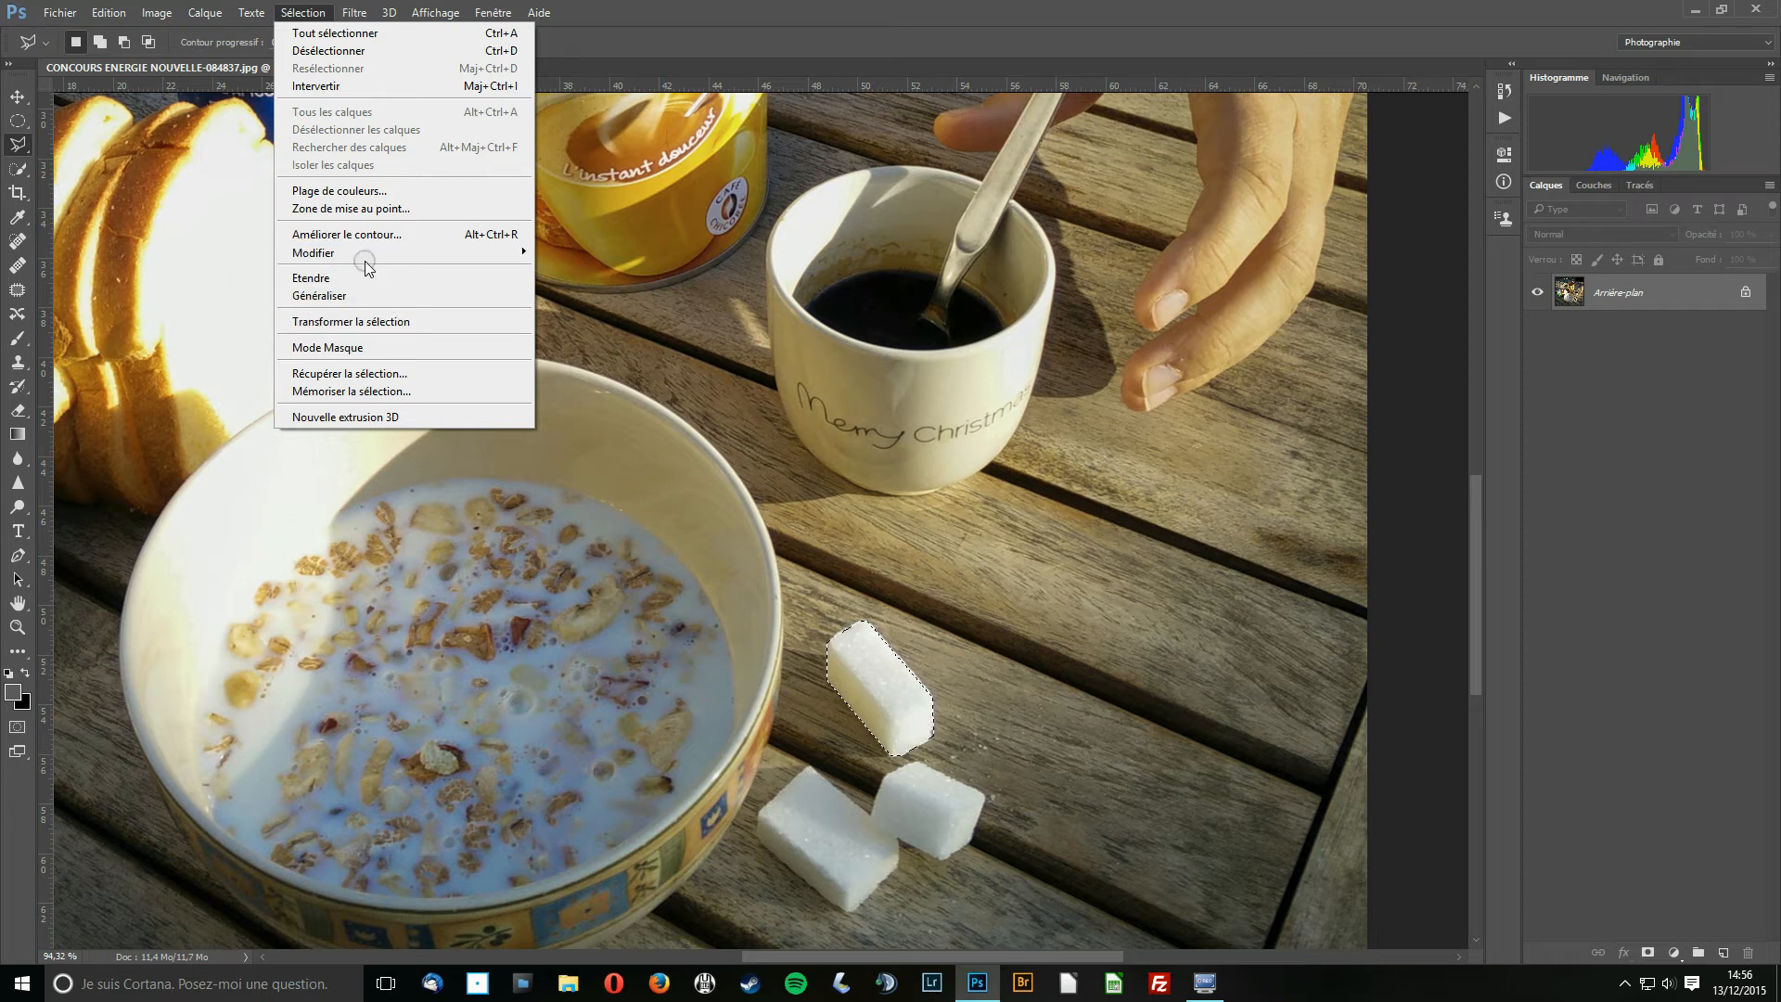
mouse_move(358, 259)
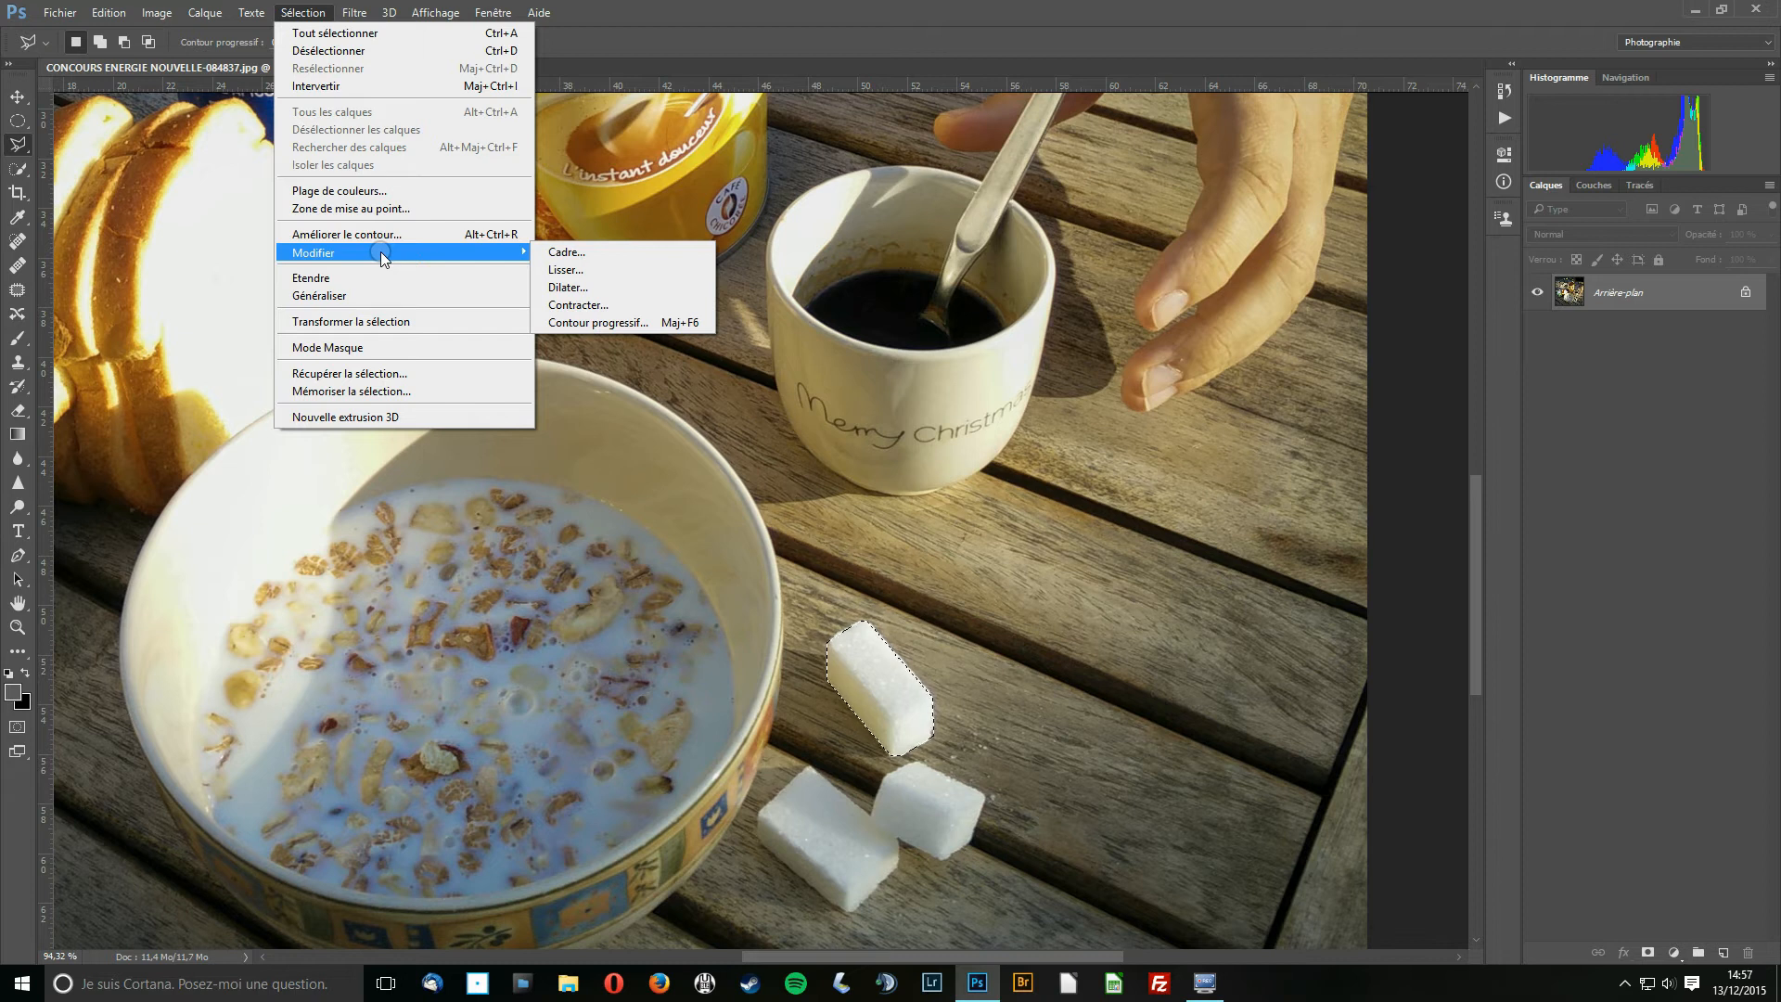
left_click(563, 253)
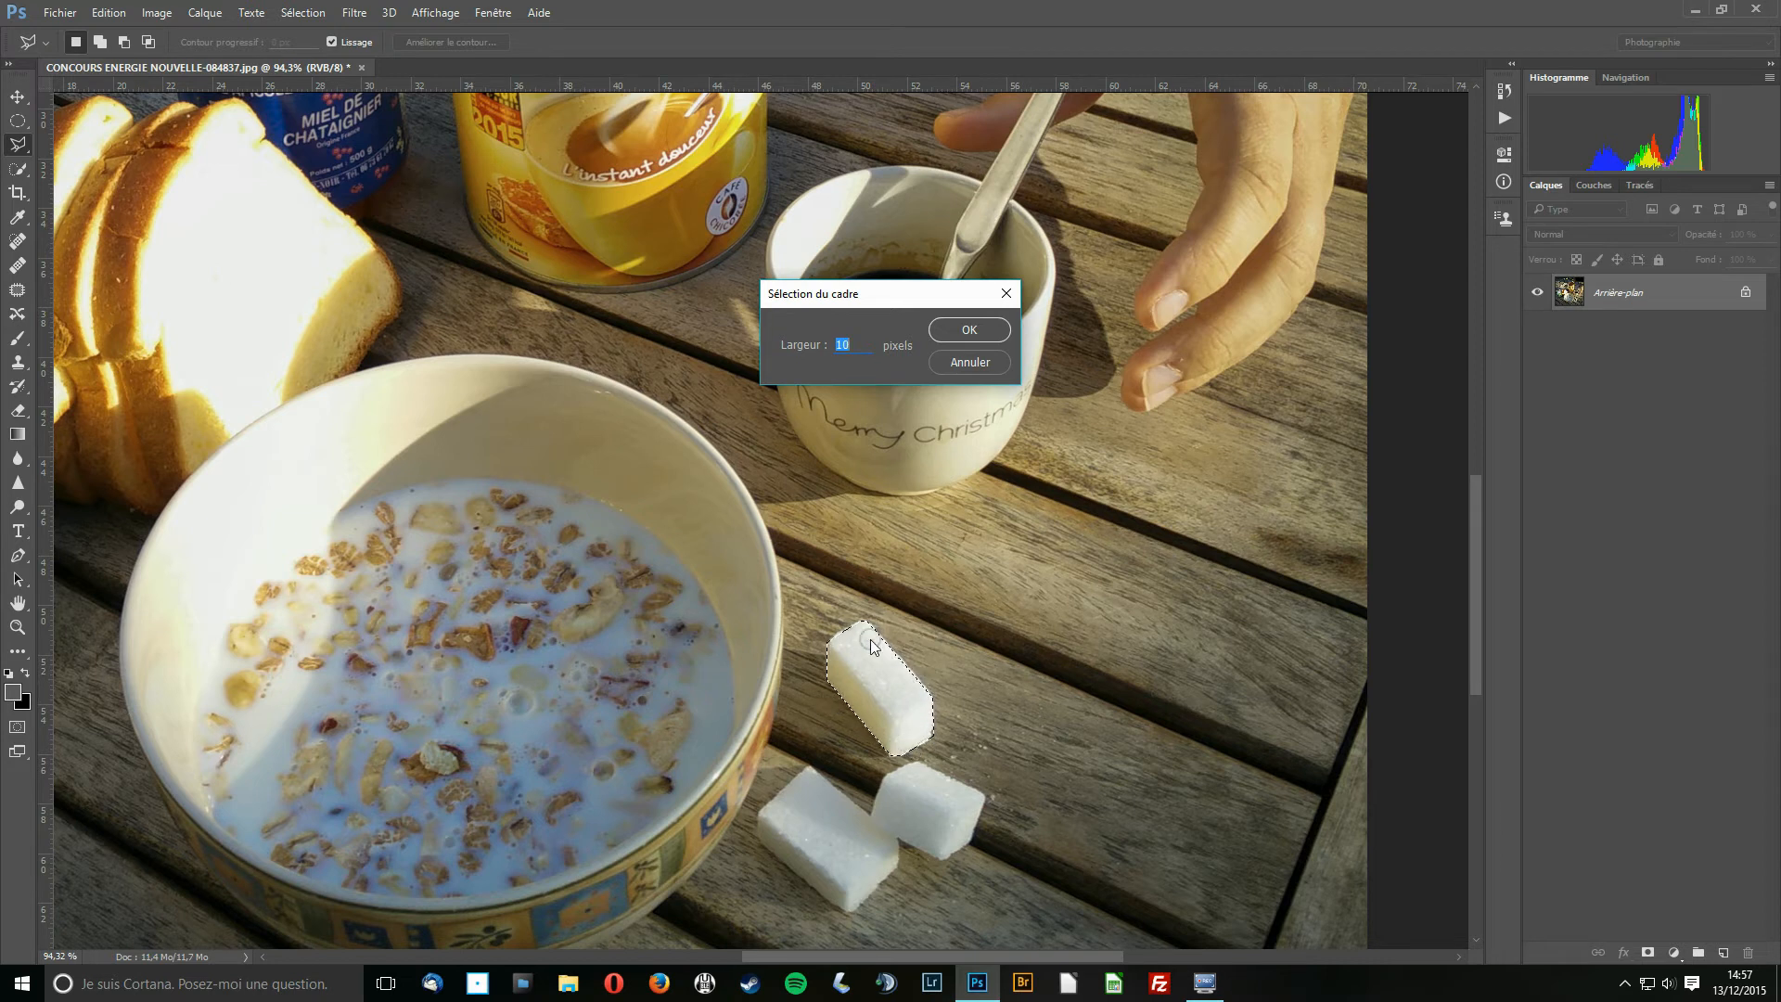
left_click(862, 345)
left_click(968, 329)
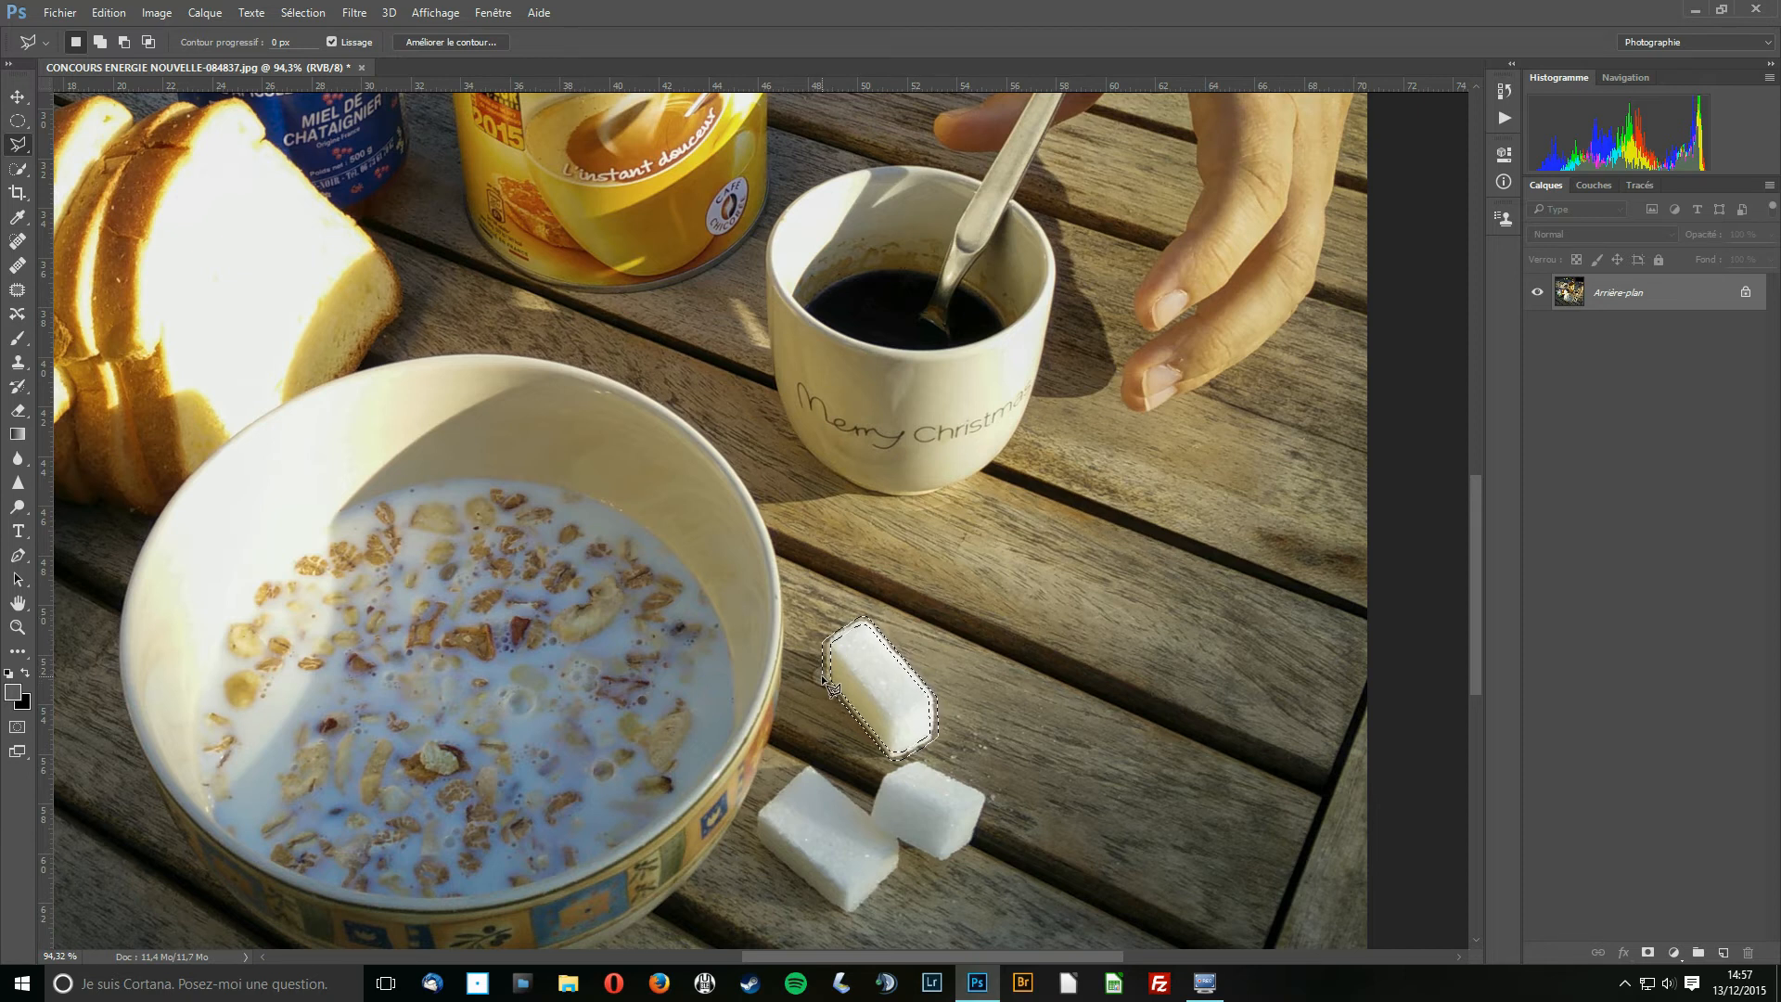
key("ctrl+z")
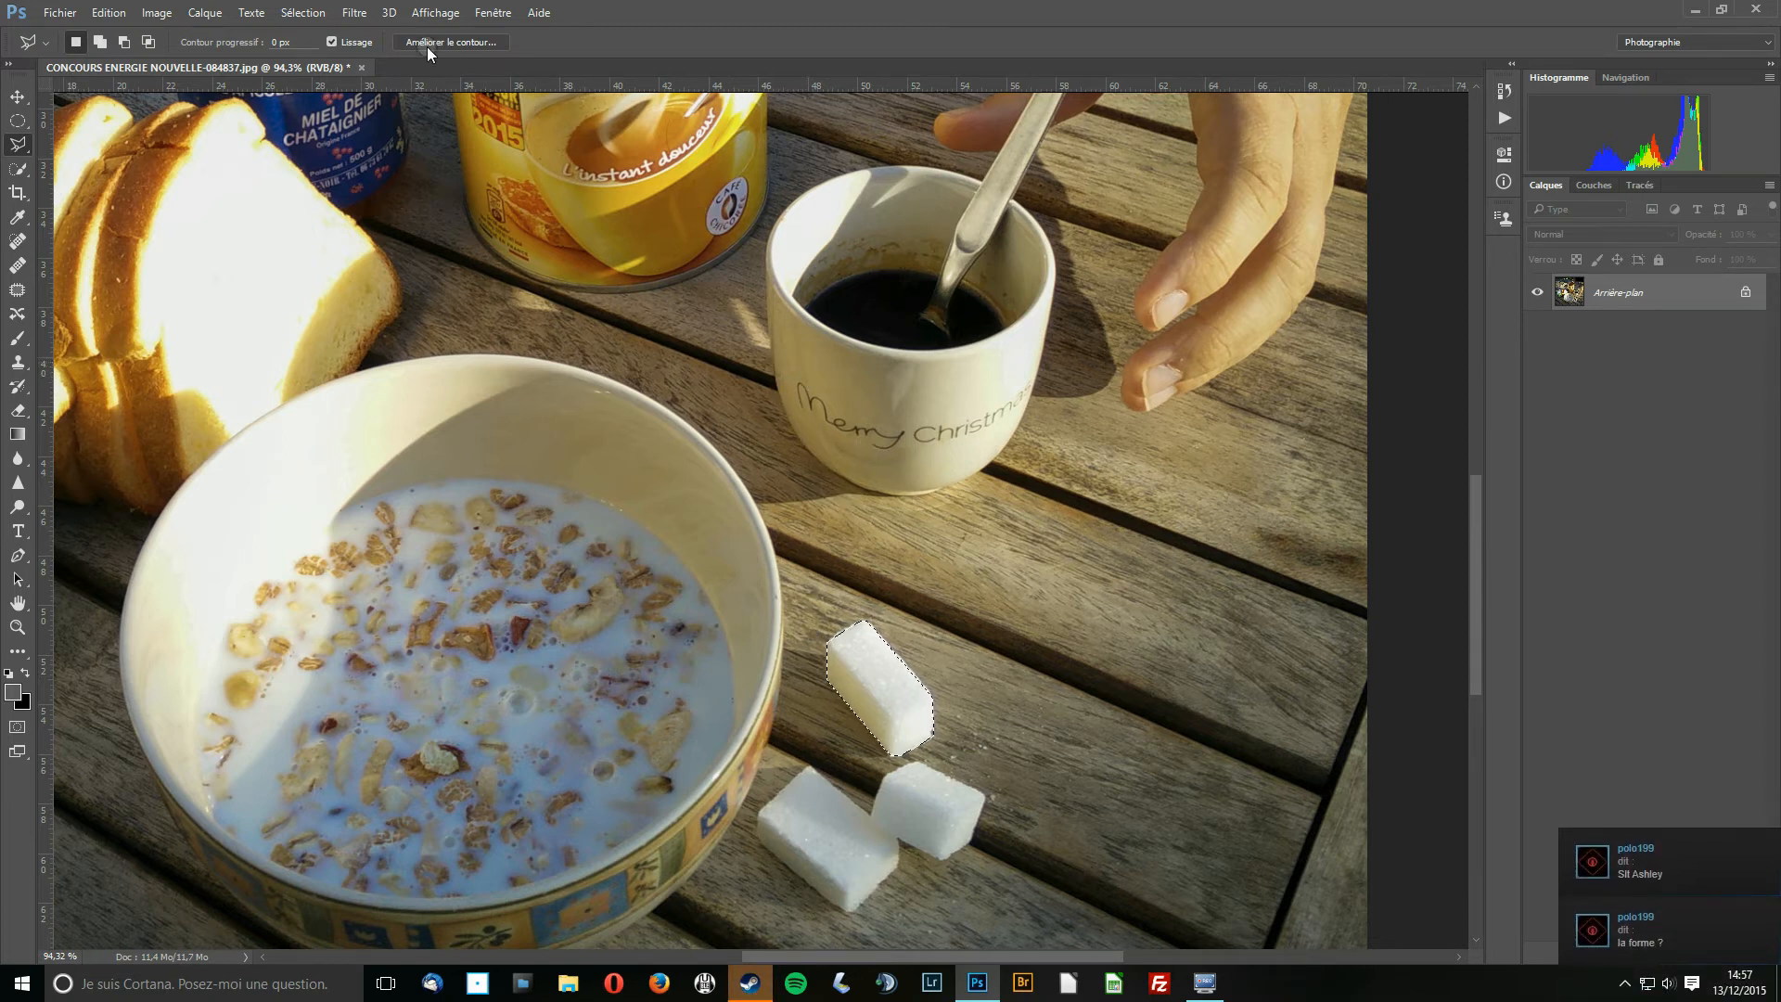
Try expanding the sugar cube's selection by 10 pixels and undo it
left_click(306, 13)
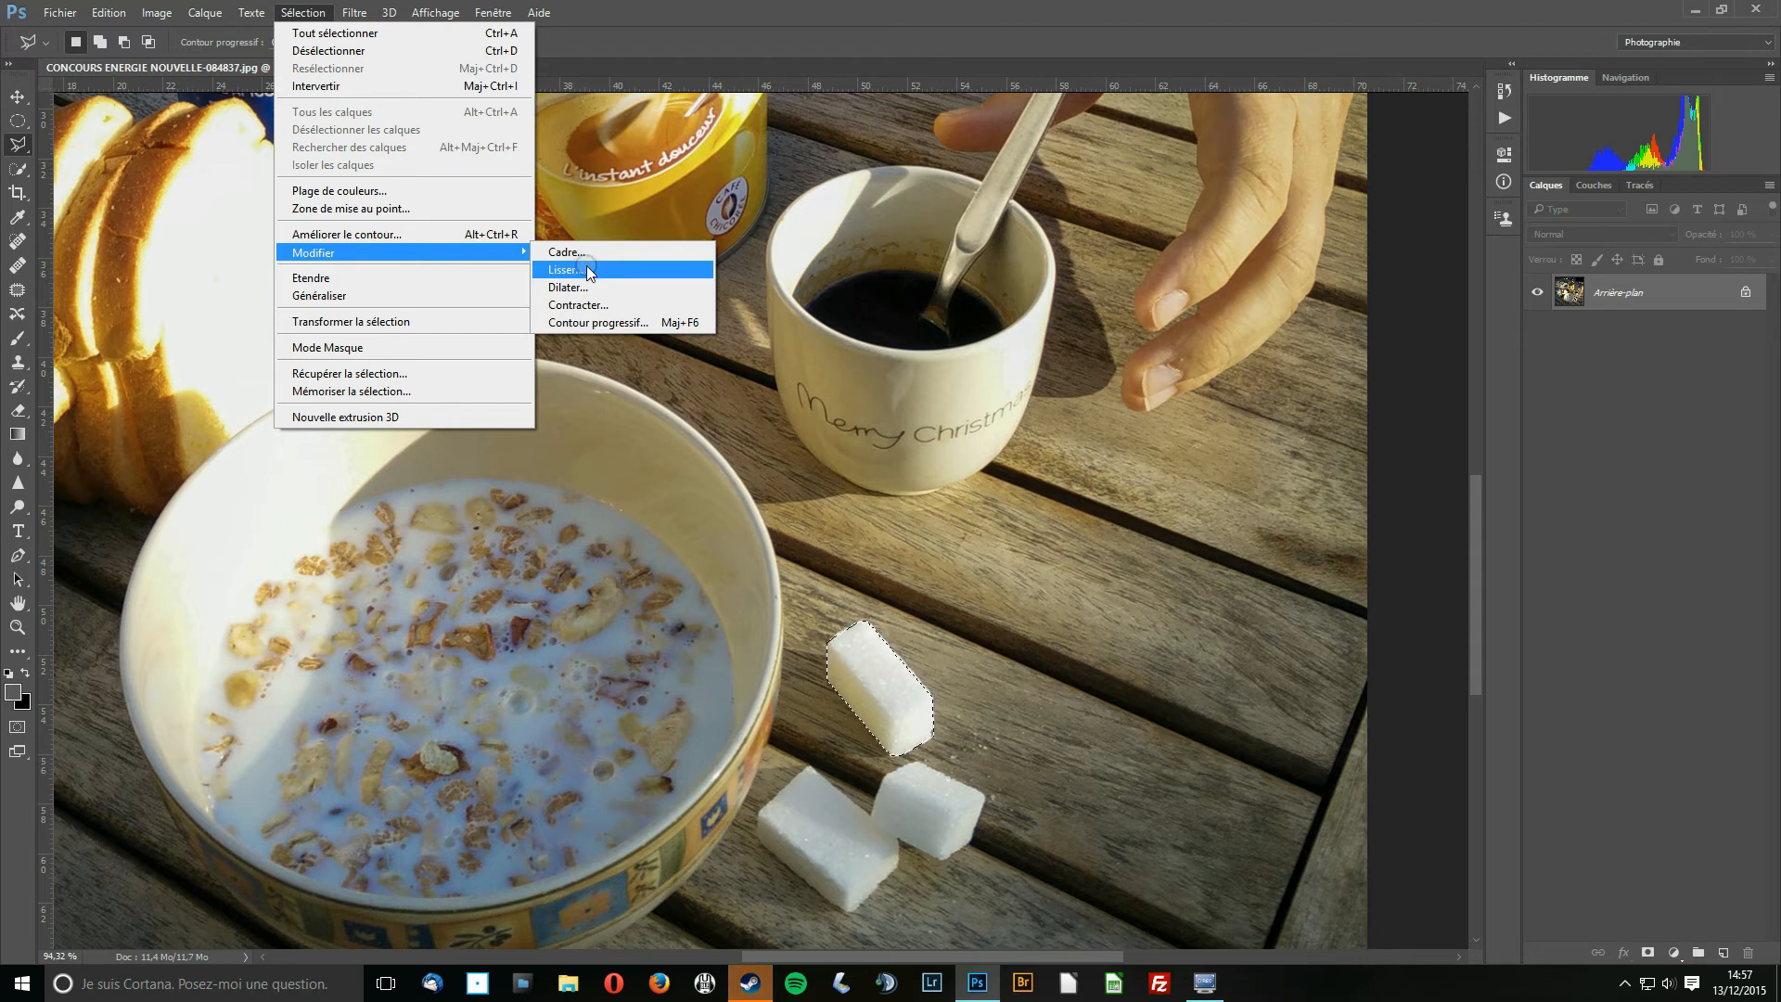
left_click(426, 256)
left_click(568, 288)
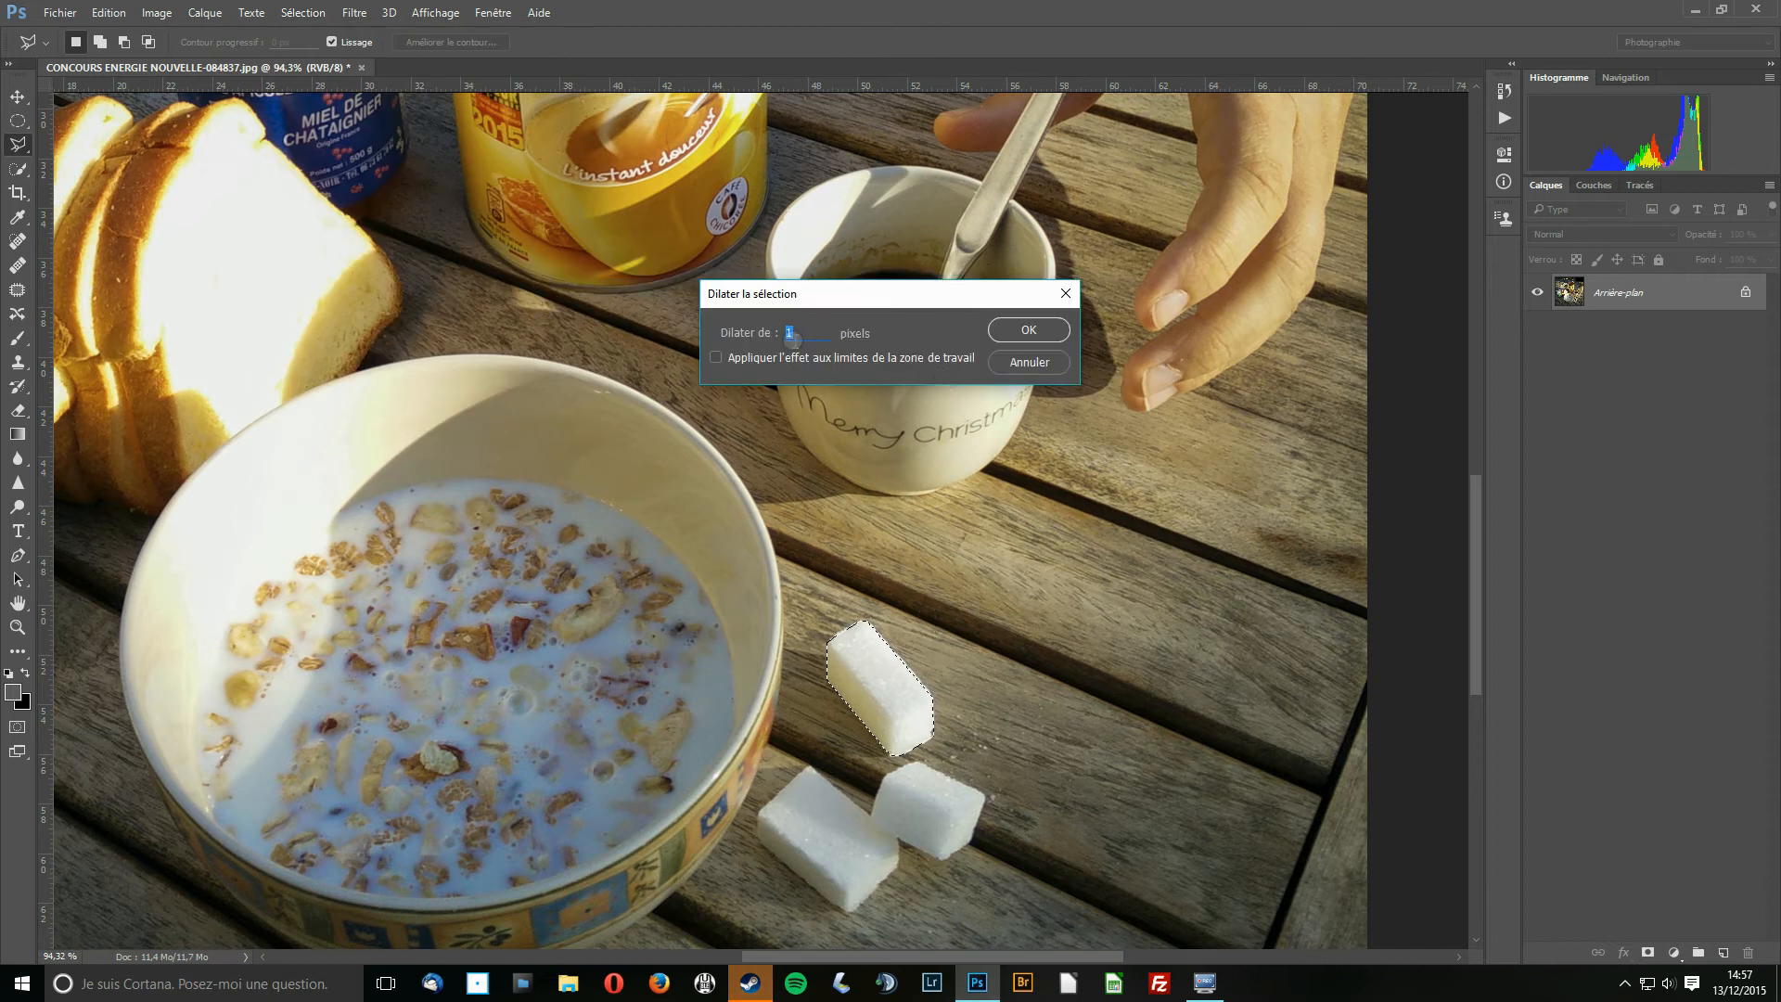
type("10")
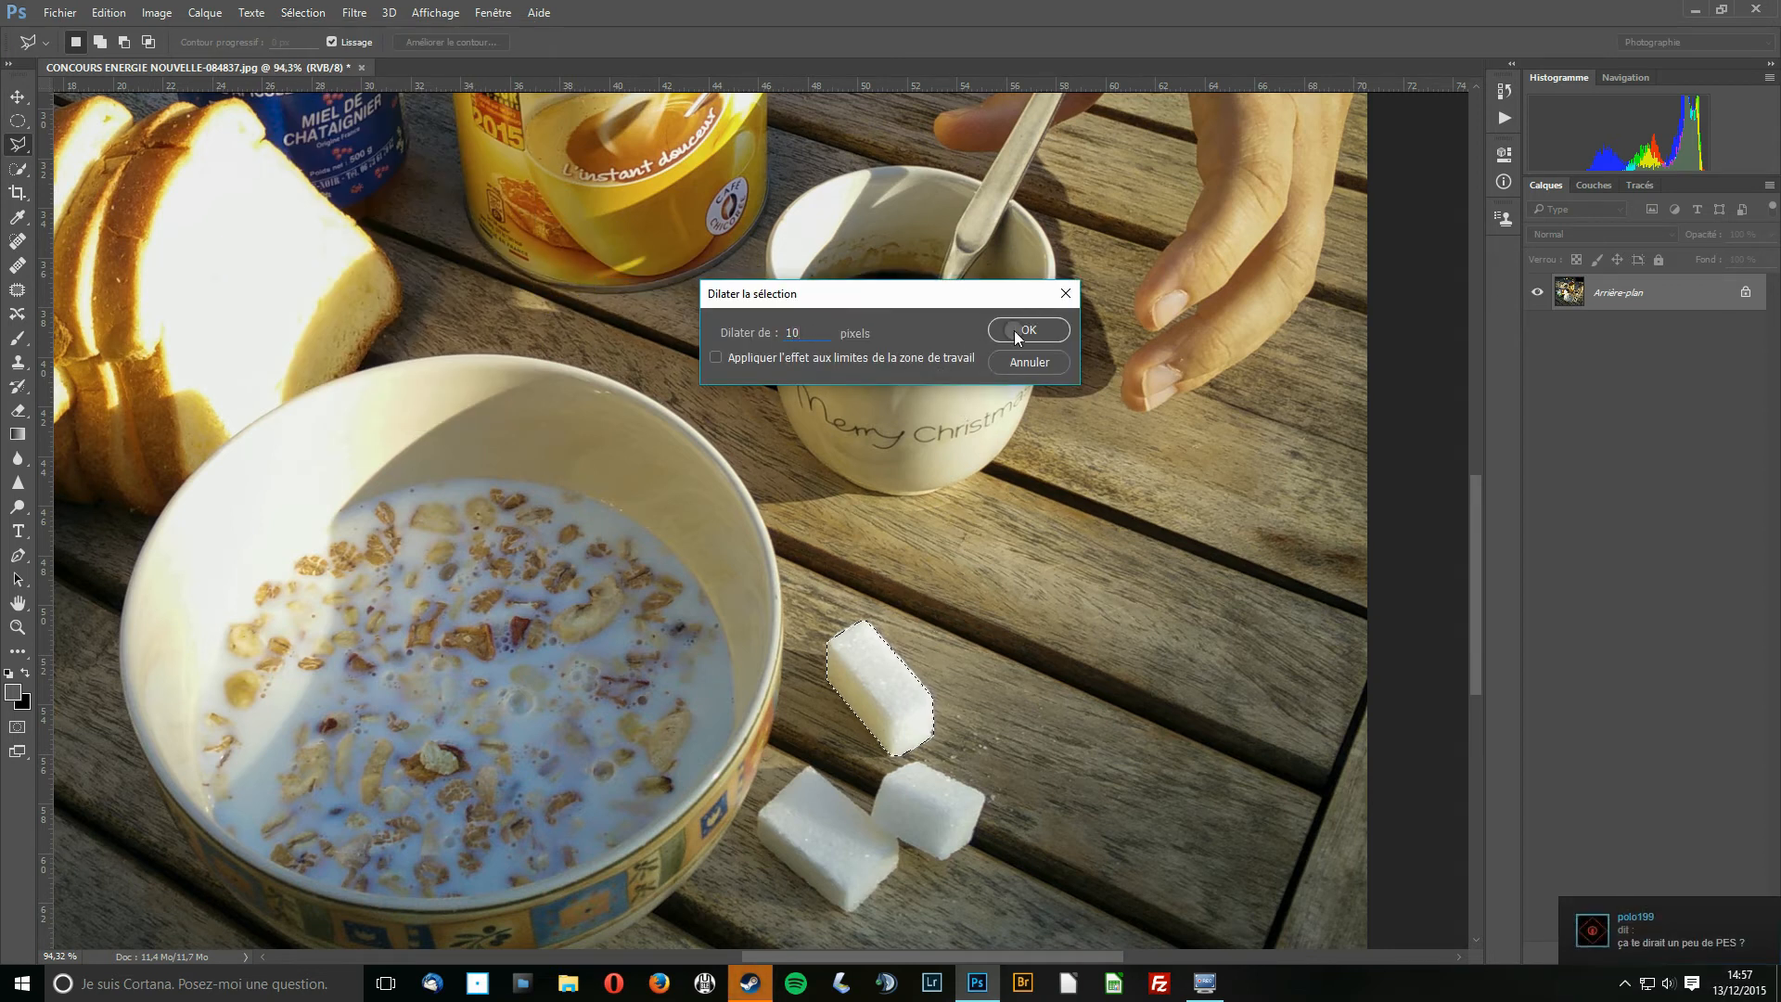
left_click(1015, 330)
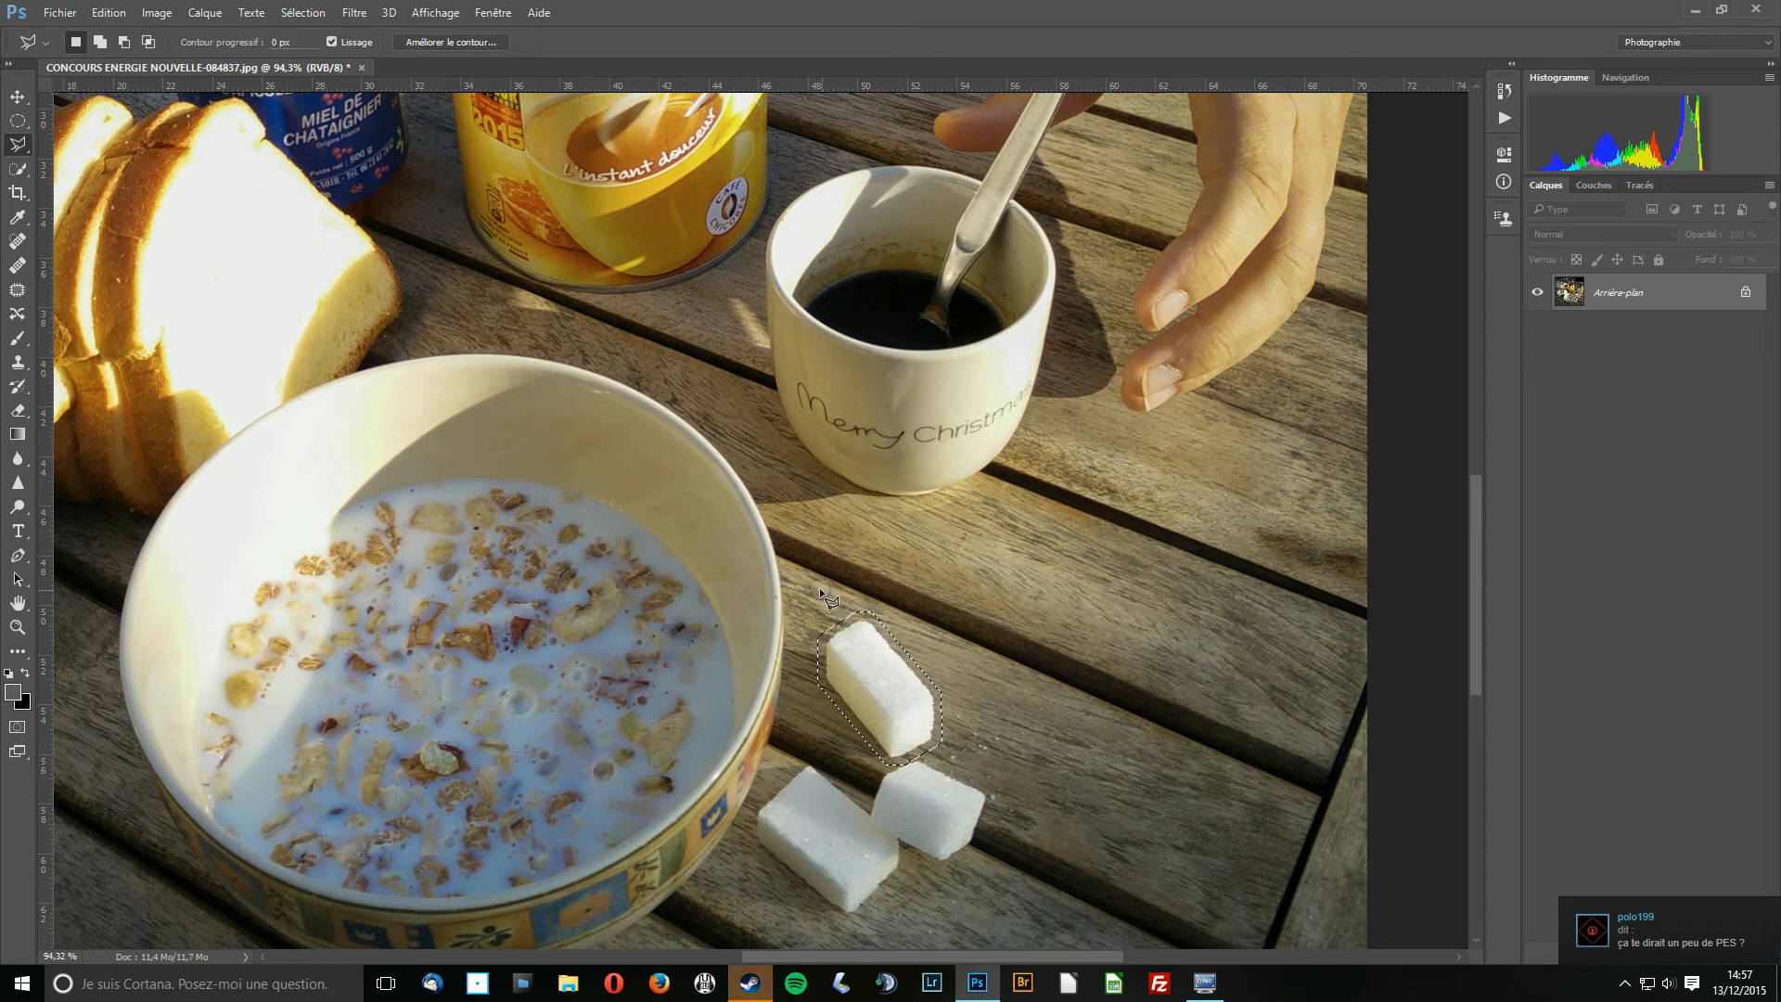
key("ctrl+z")
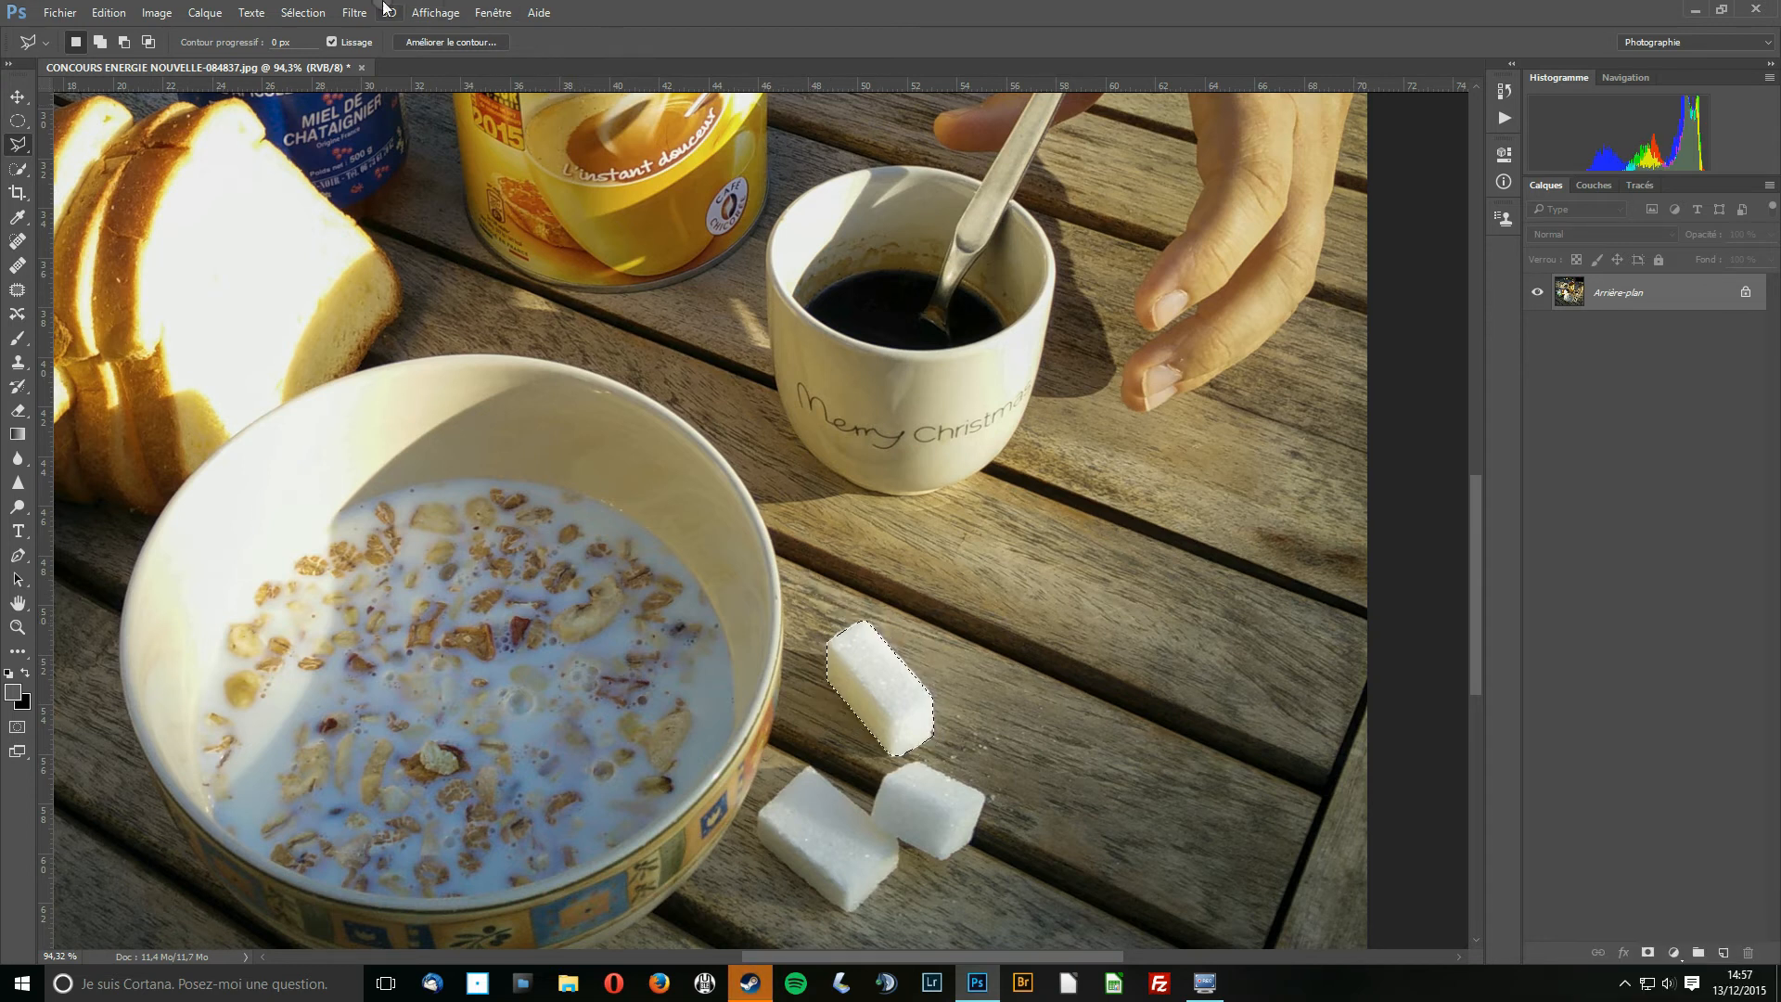
Try contracting the sugar cube's selection by 10 pixels and undo it
left_click(304, 12)
mouse_move(426, 255)
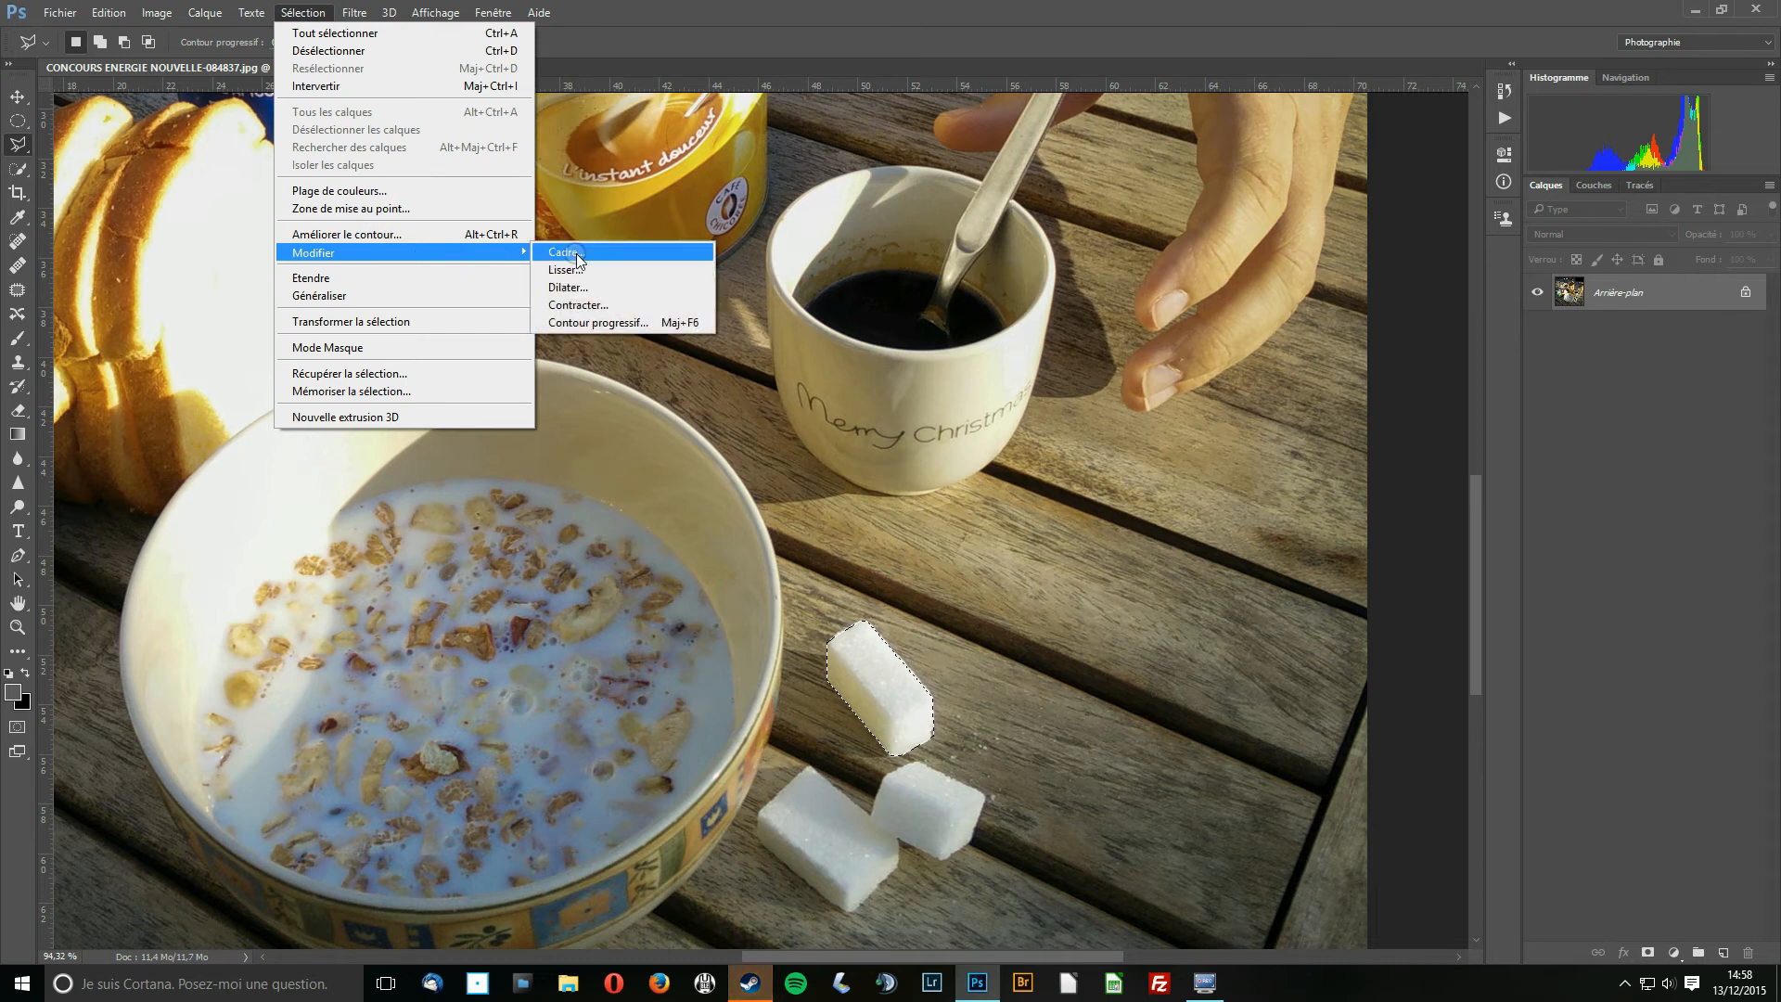
left_click(592, 305)
type("10")
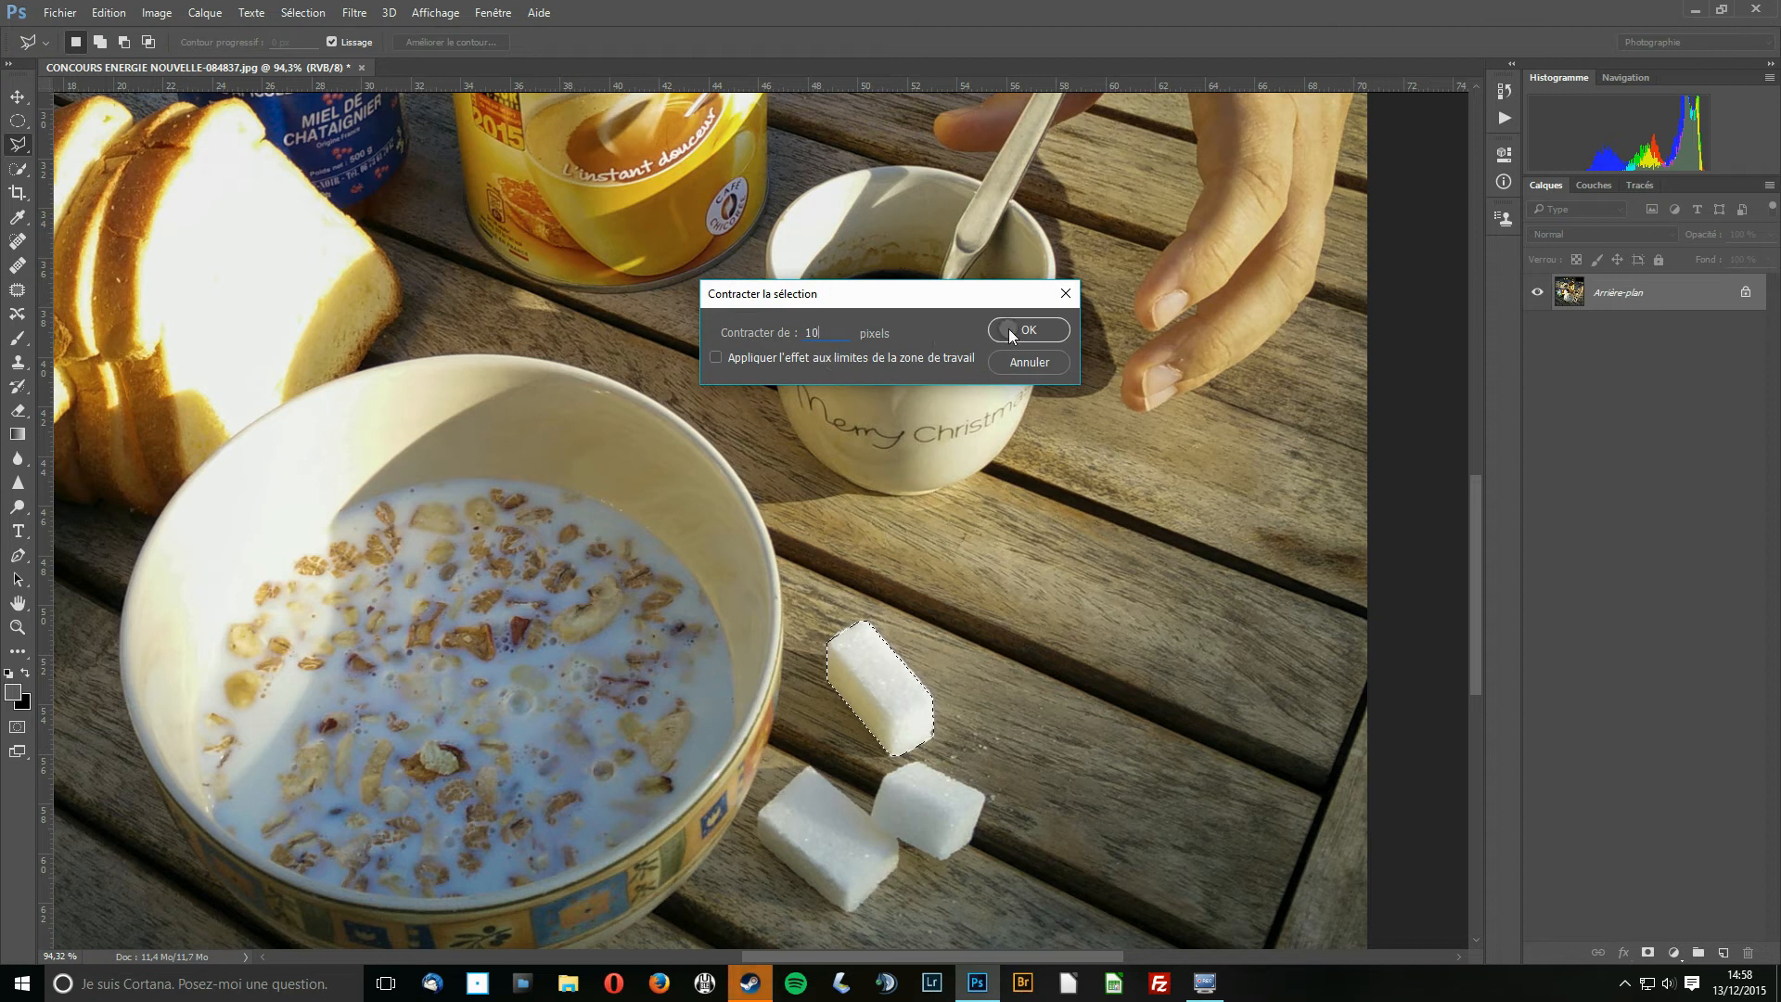
left_click(1030, 325)
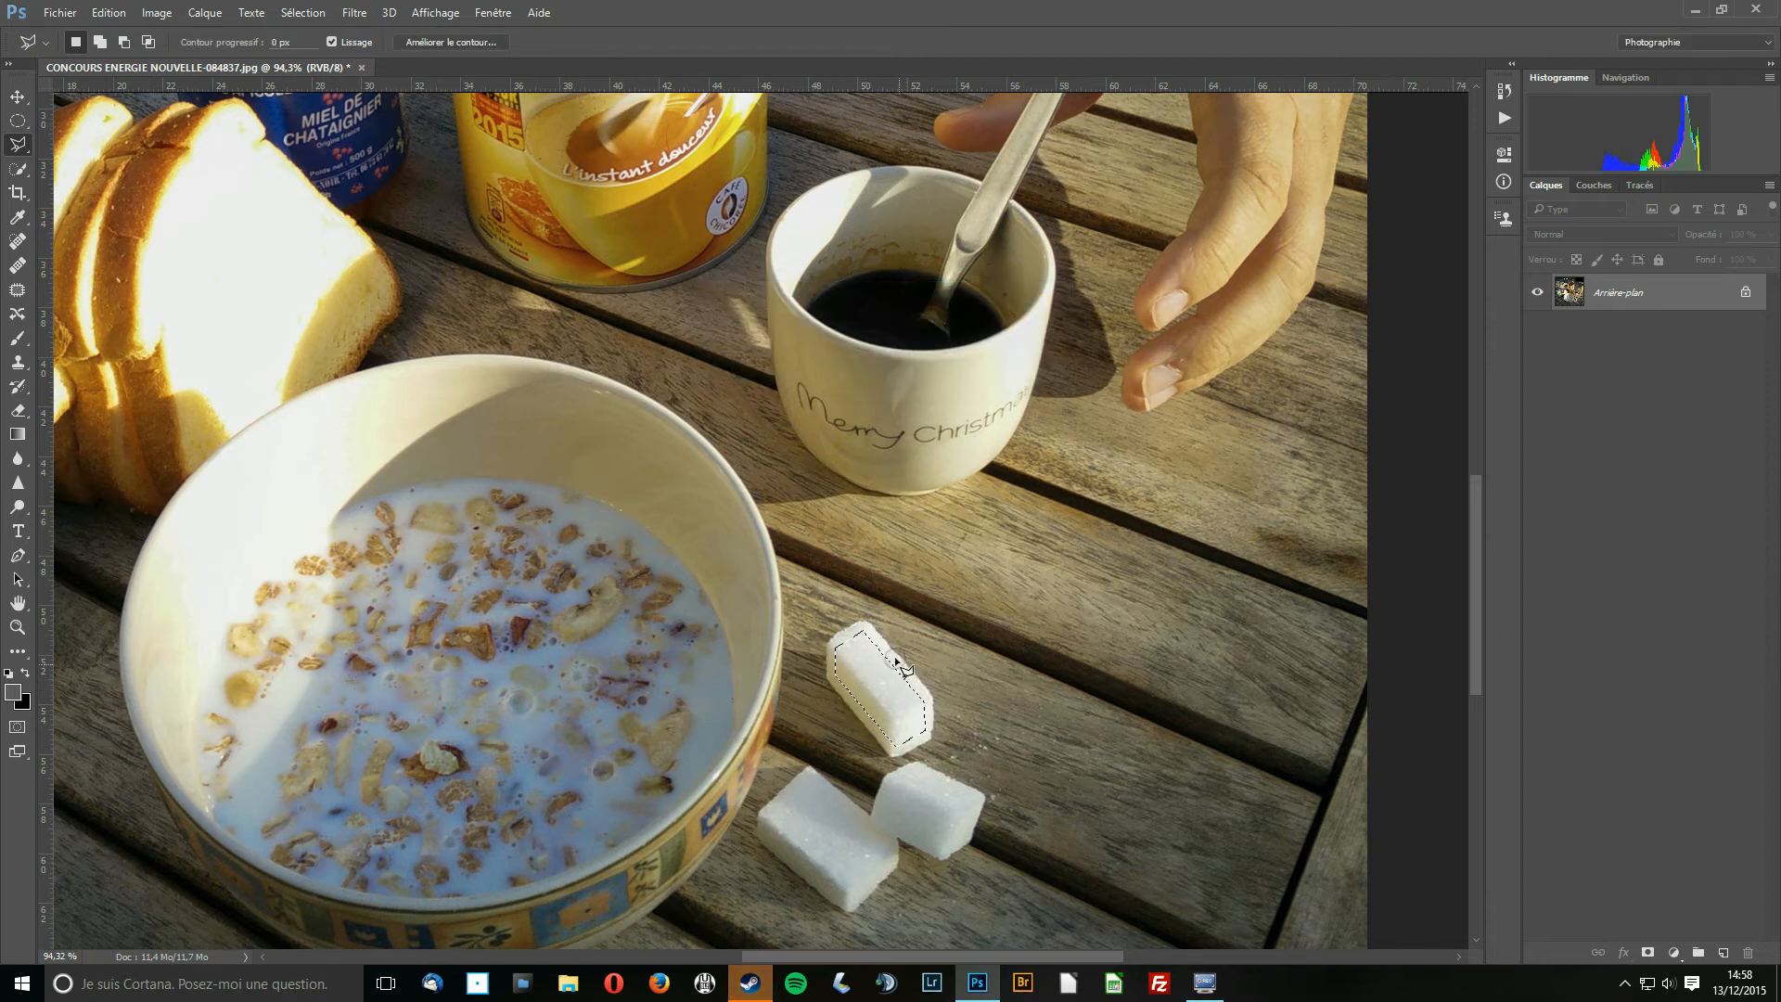
key("ctrl+z")
Feather the sugar cube's selection with a radius of 1 pixel
left_click(303, 12)
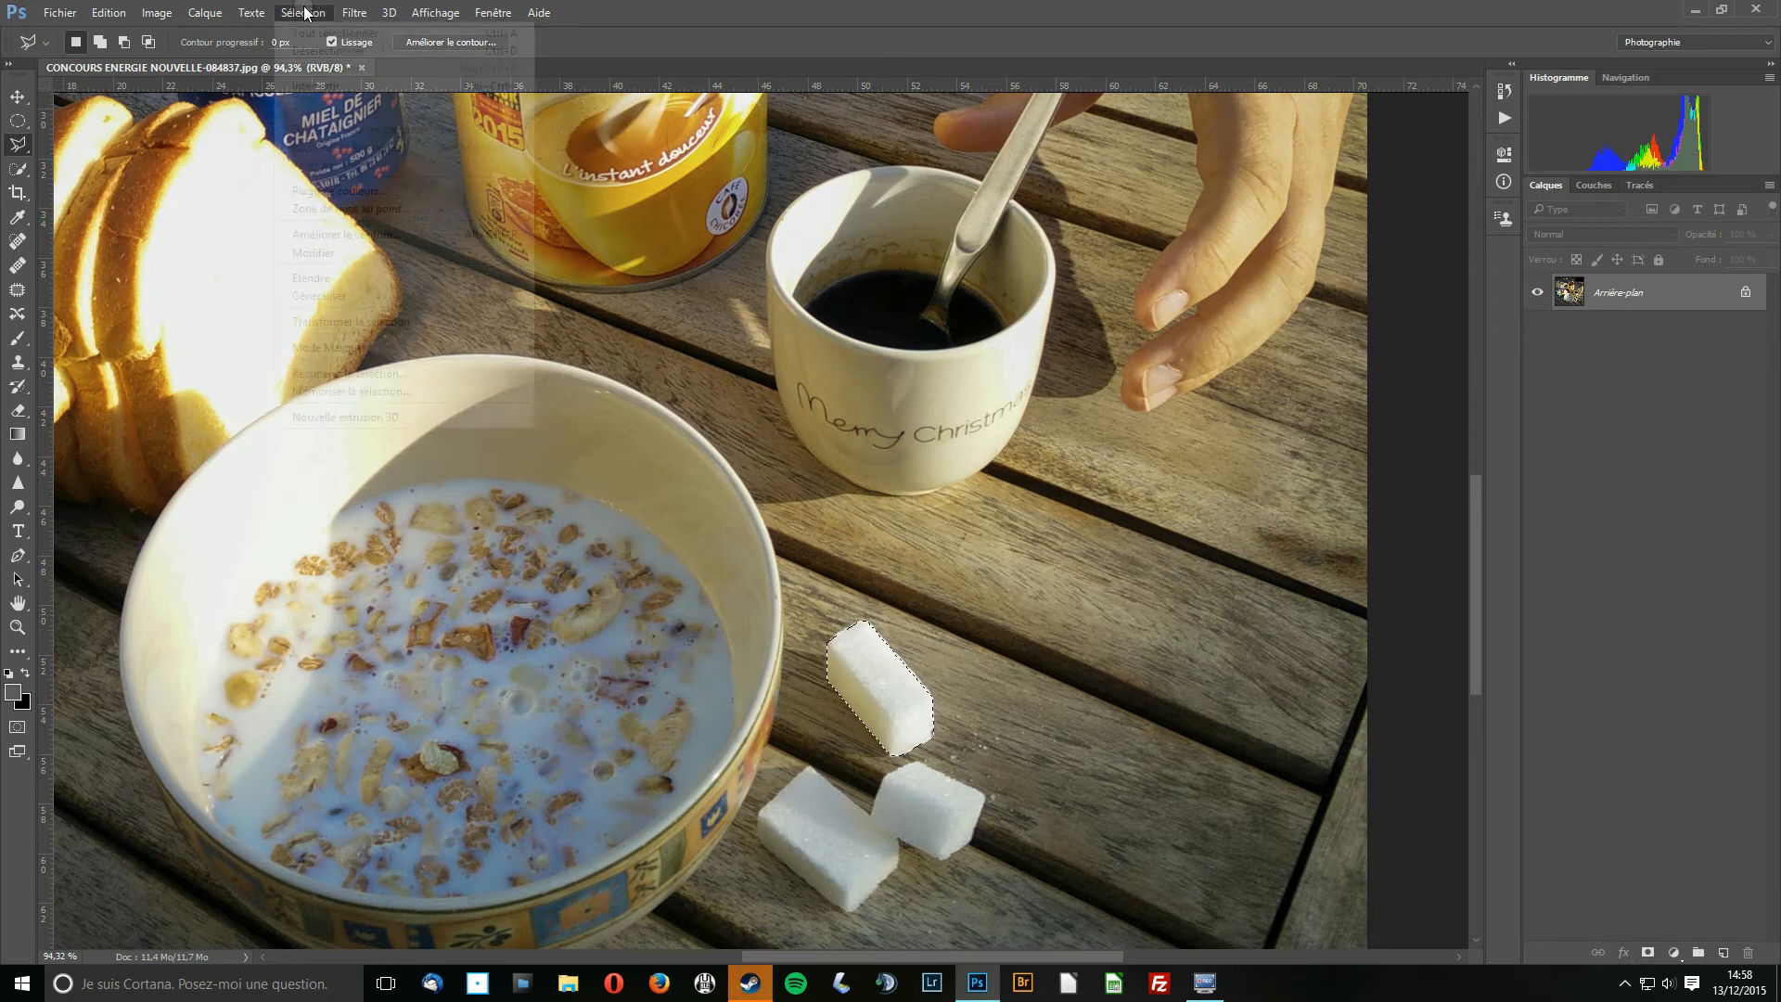
mouse_move(408, 253)
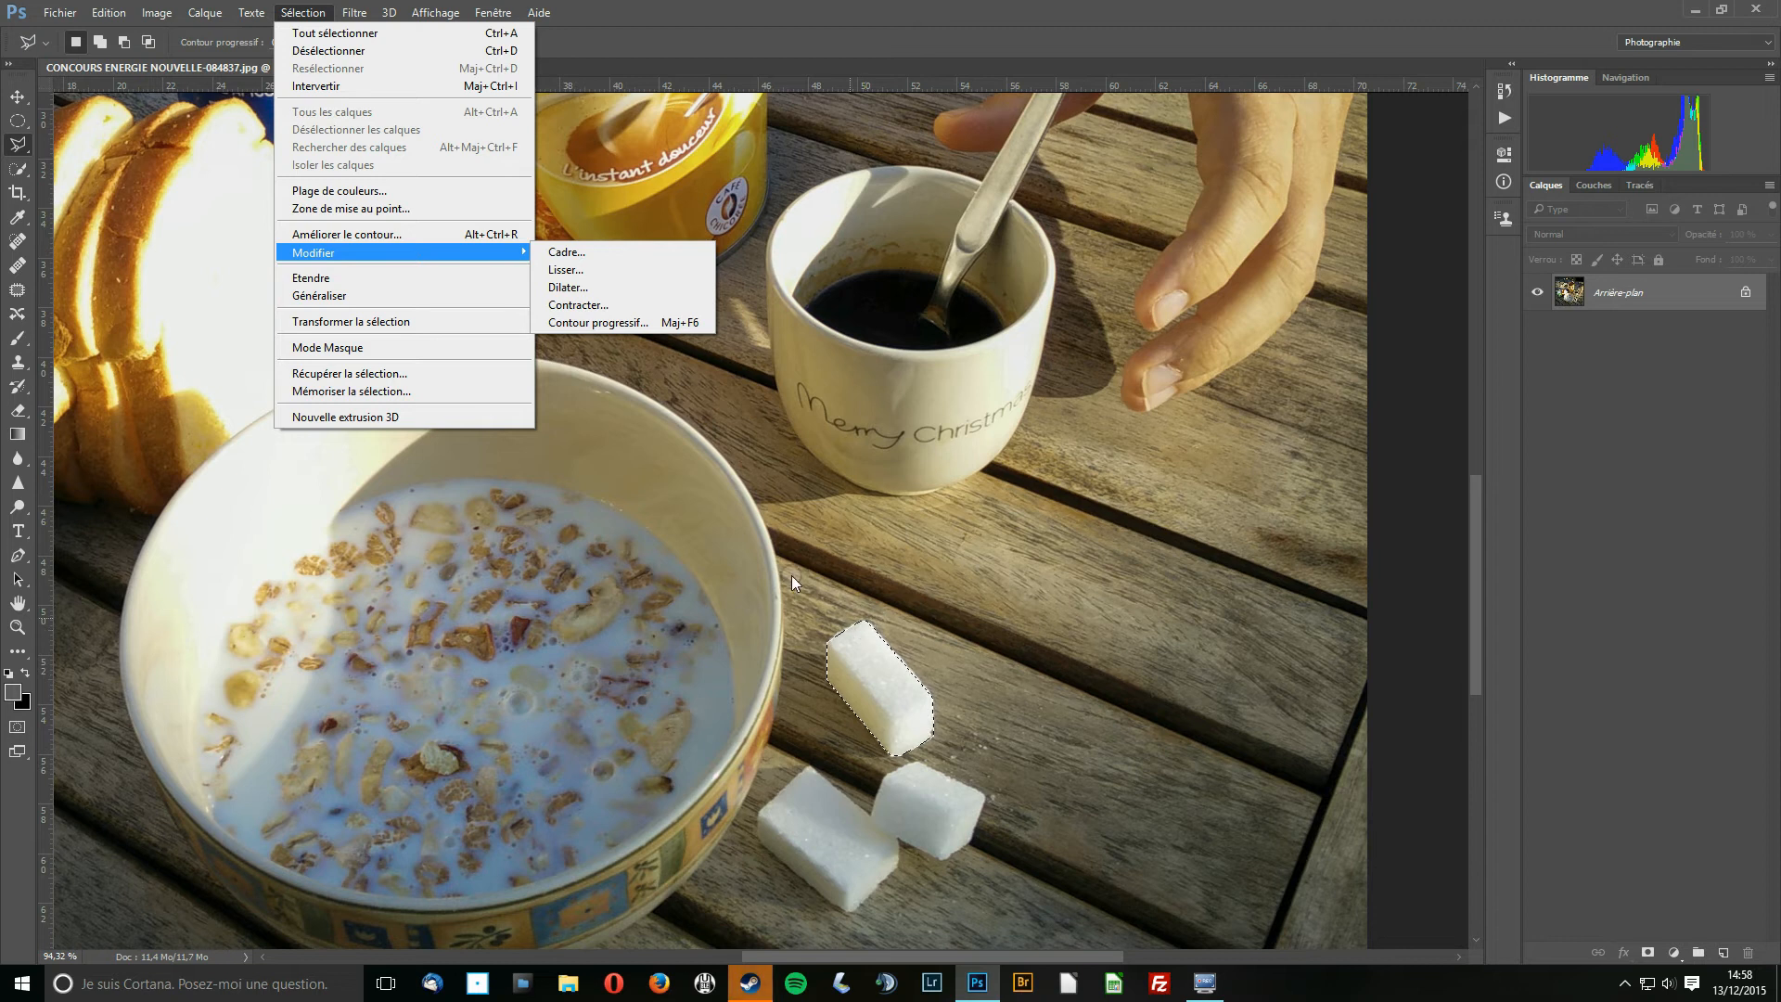
left_click(609, 324)
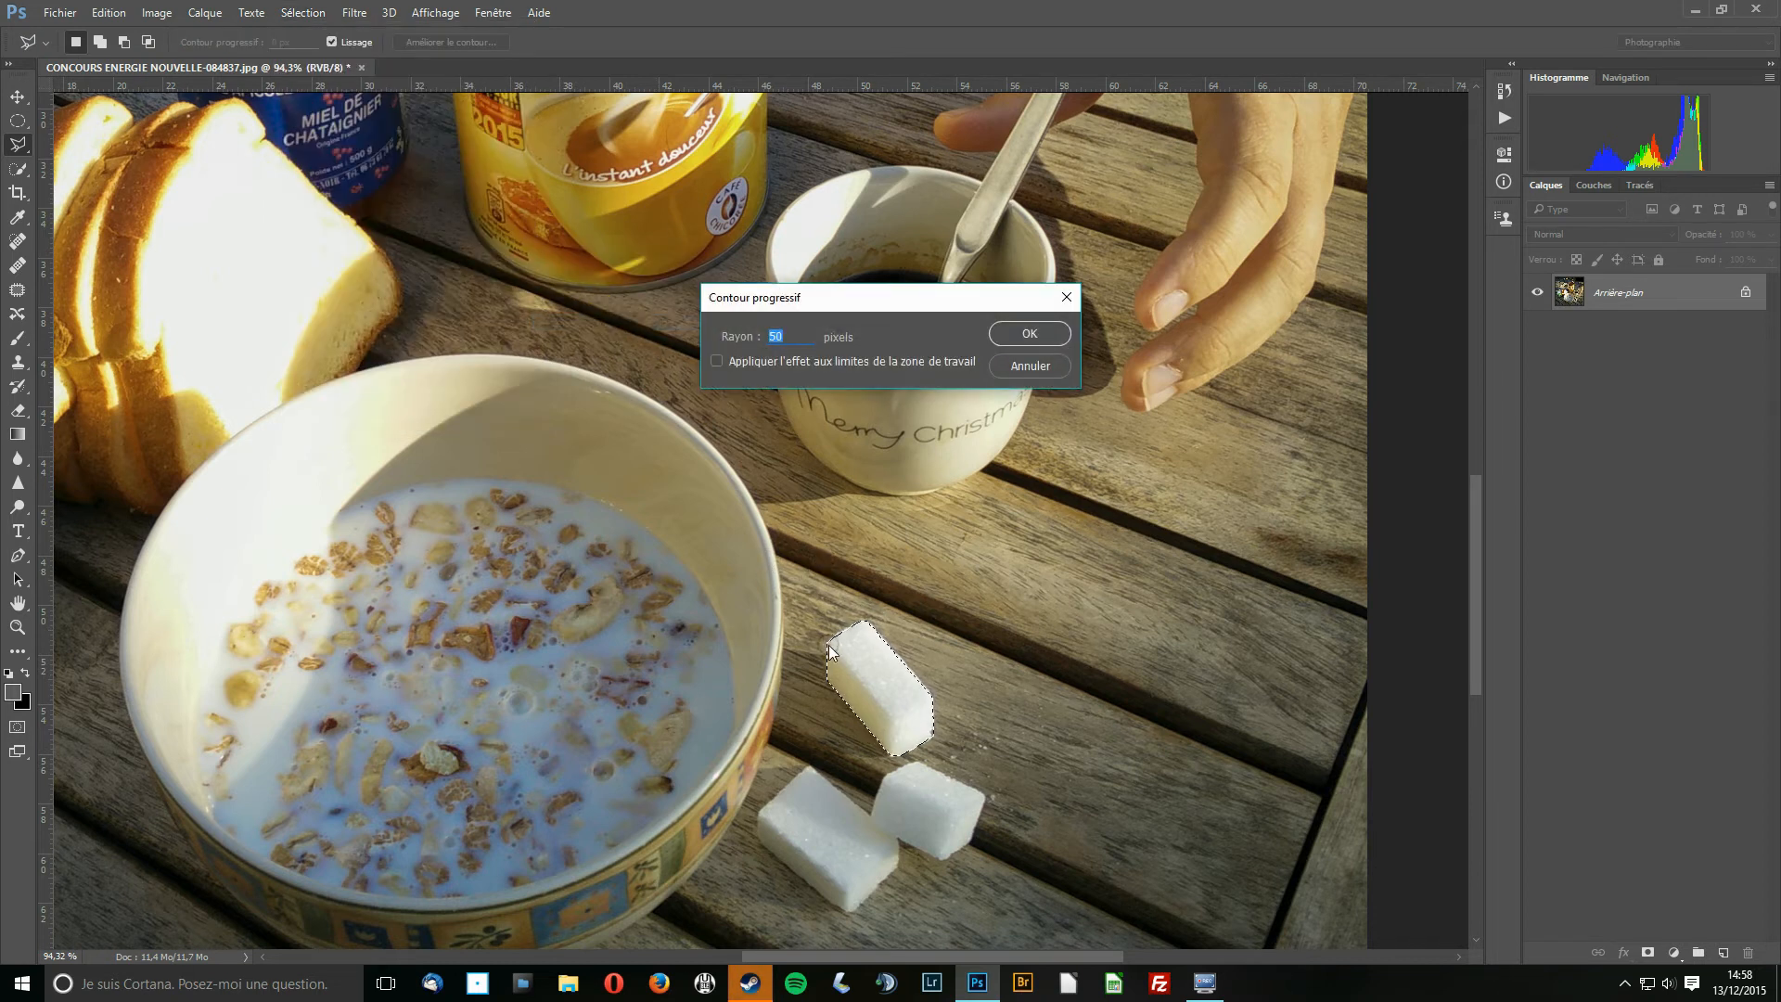
double_click(791, 336)
type("1")
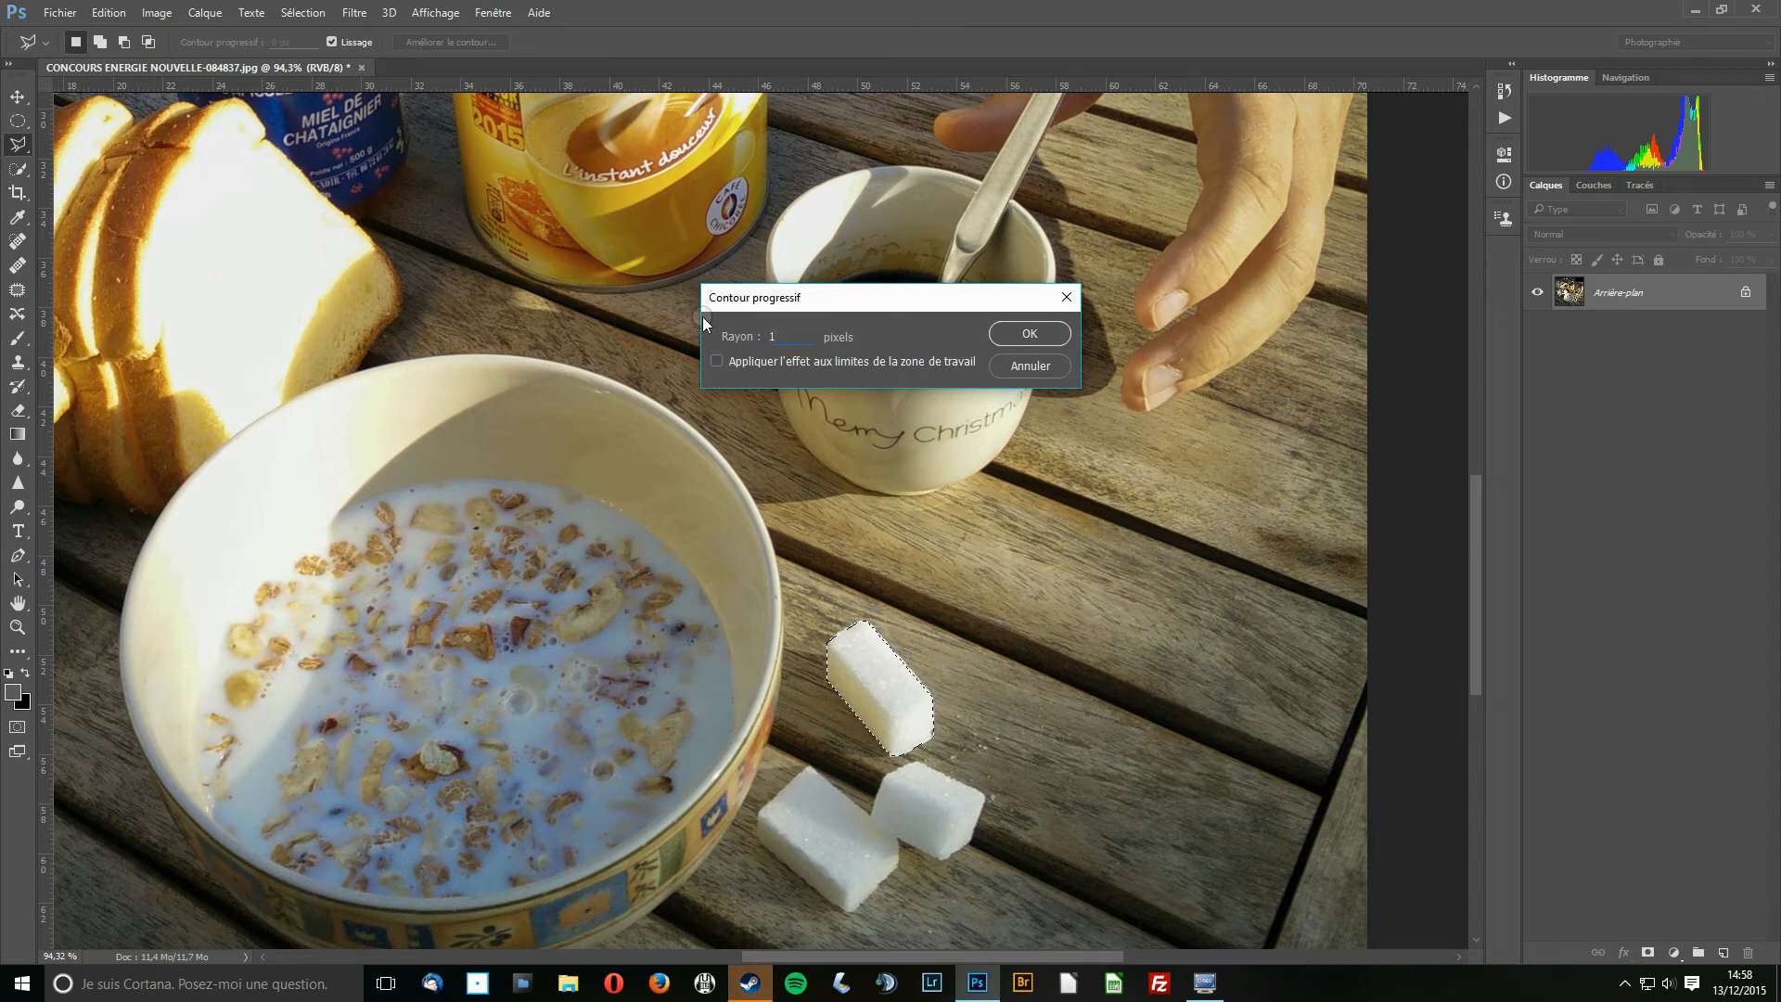
left_click(1021, 331)
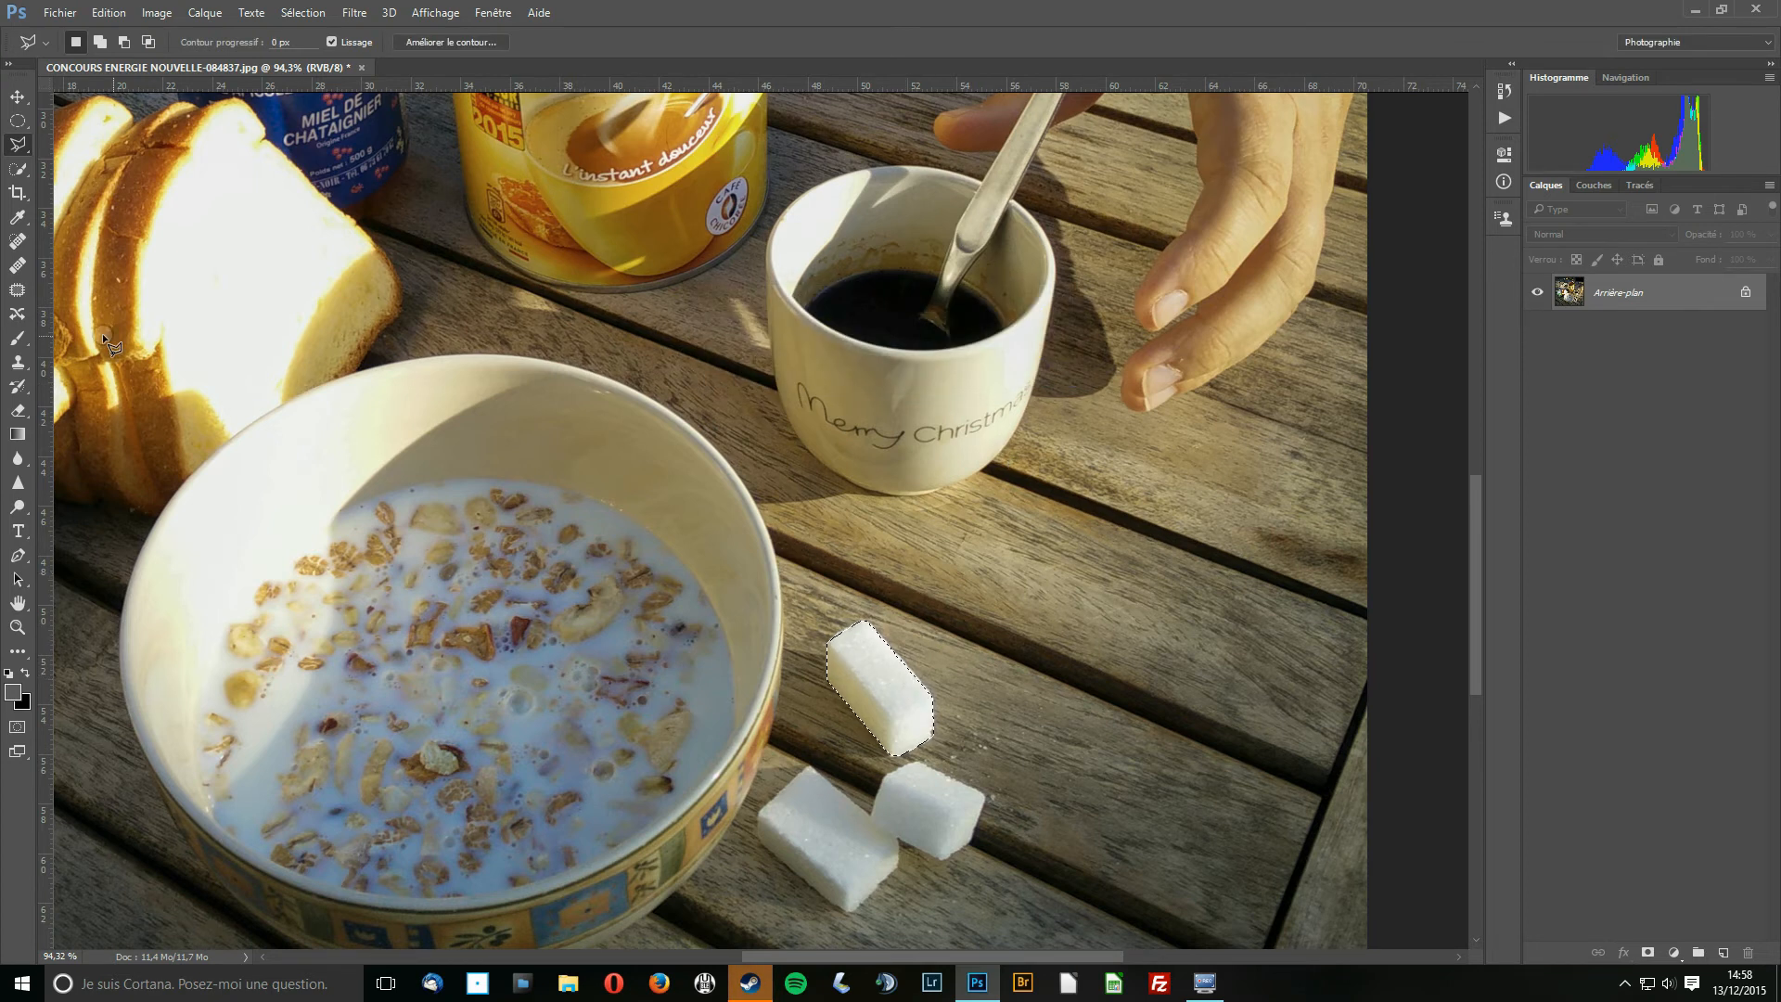
Fill the feathered sugar cube selection with grey using the Brush, deselect to inspect its soft edge up close, and undo the painting
key("b")
left_click(922, 682)
key("ctrl+d")
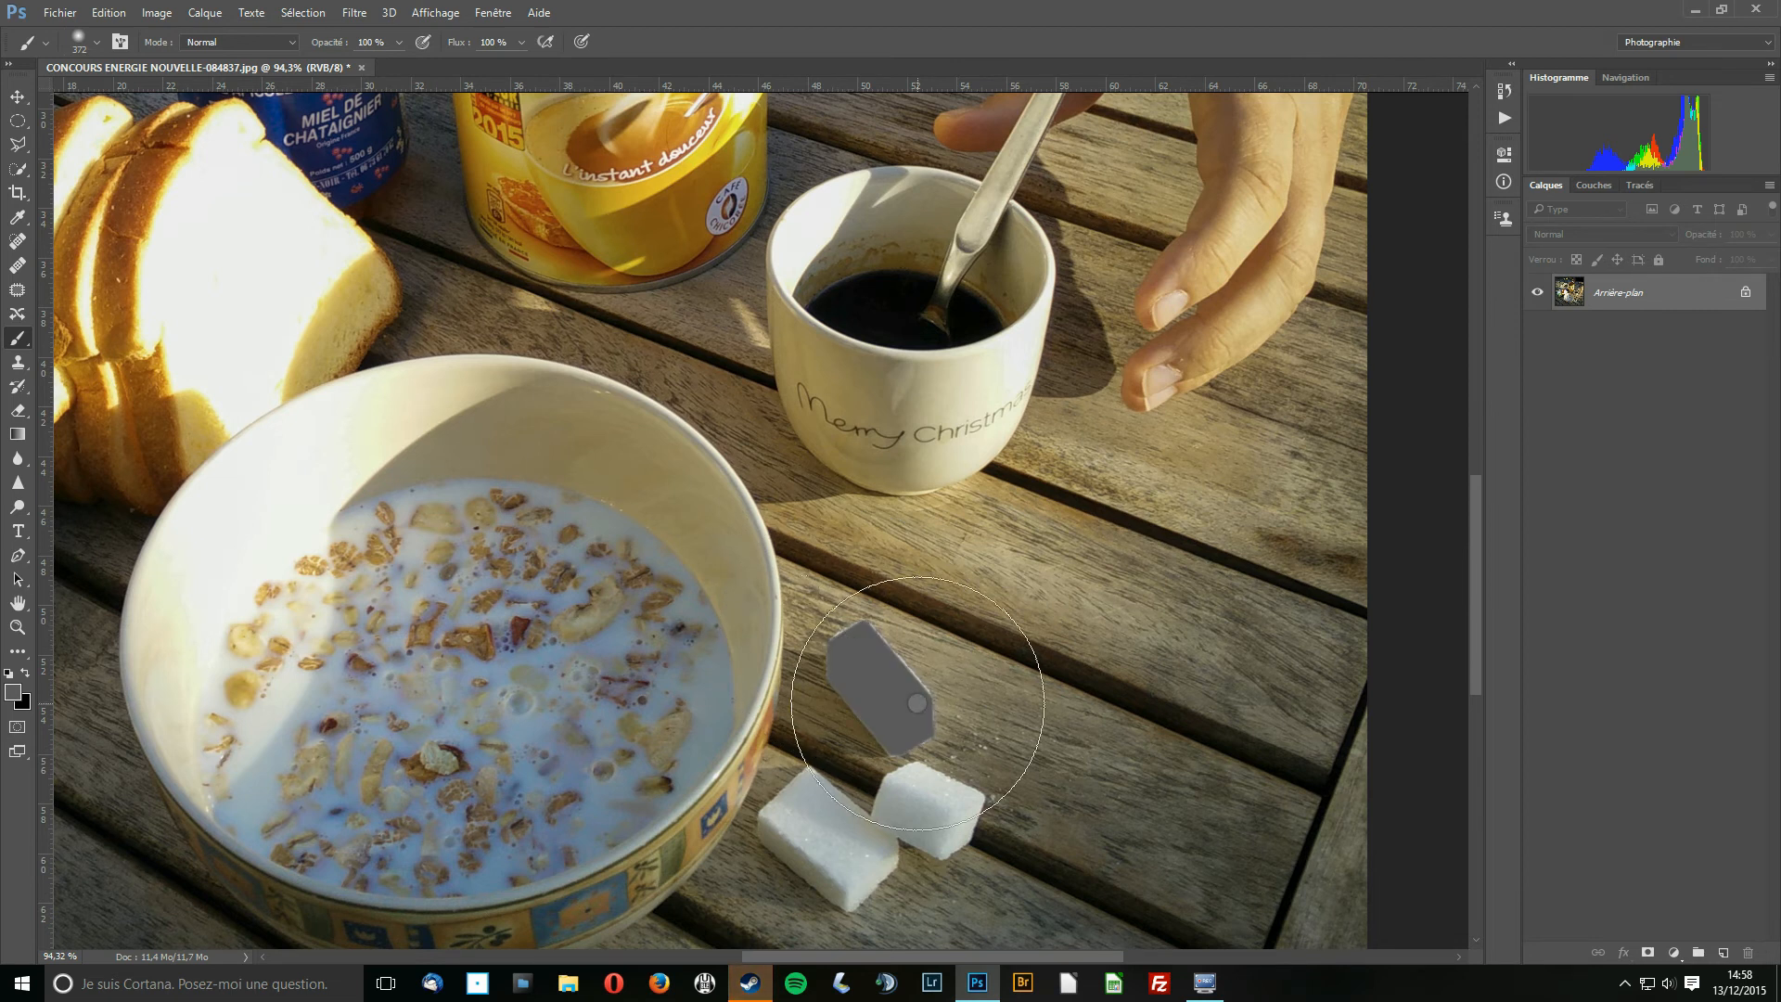
scroll(917, 702, "up", 5)
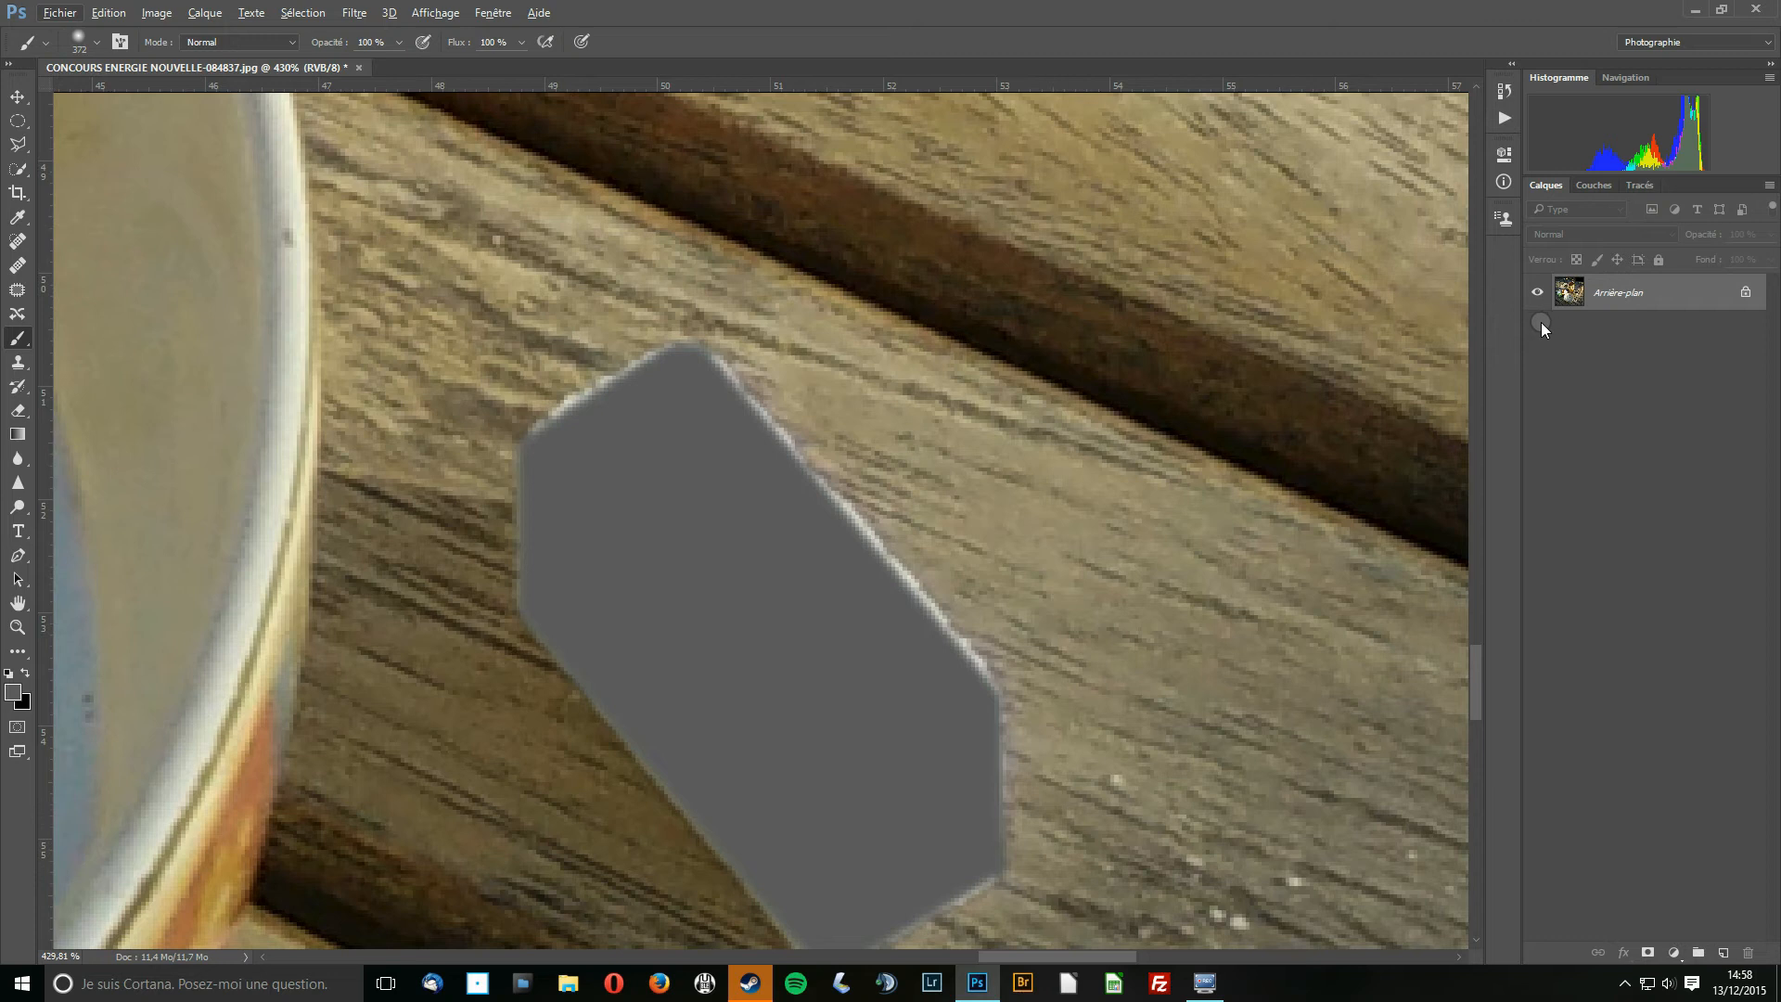
key("ctrl+alt+z")
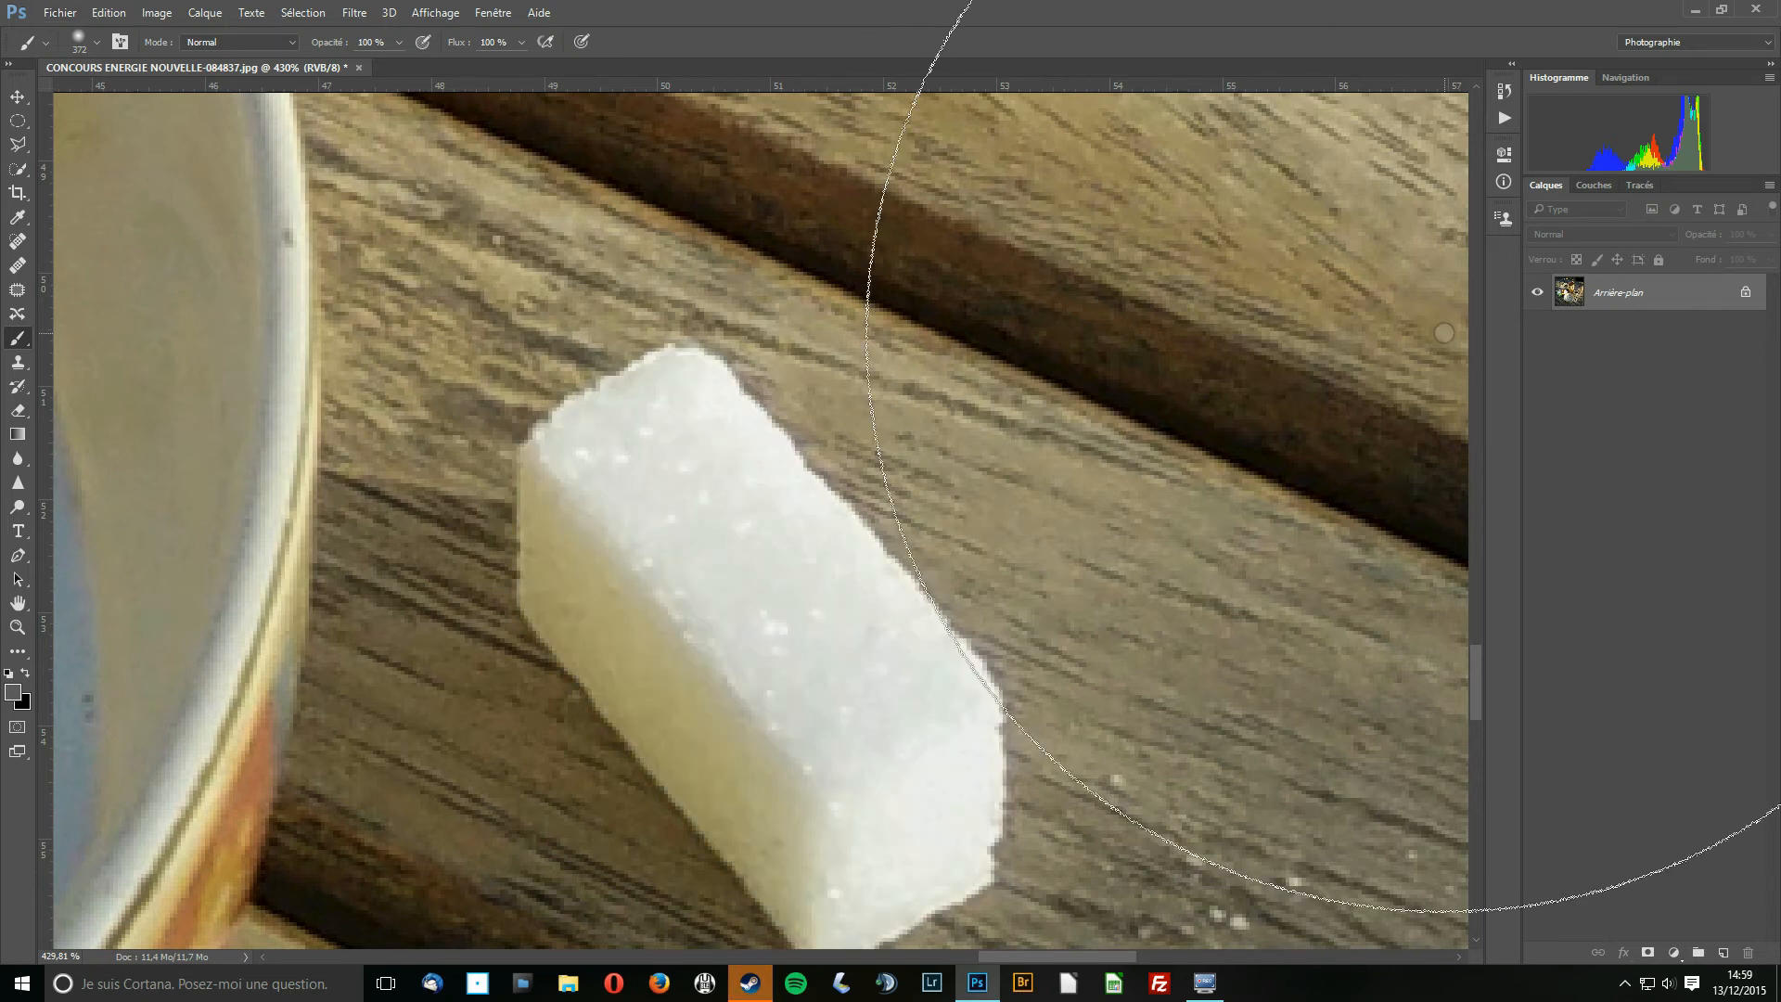
scroll(1444, 333, "down", 10)
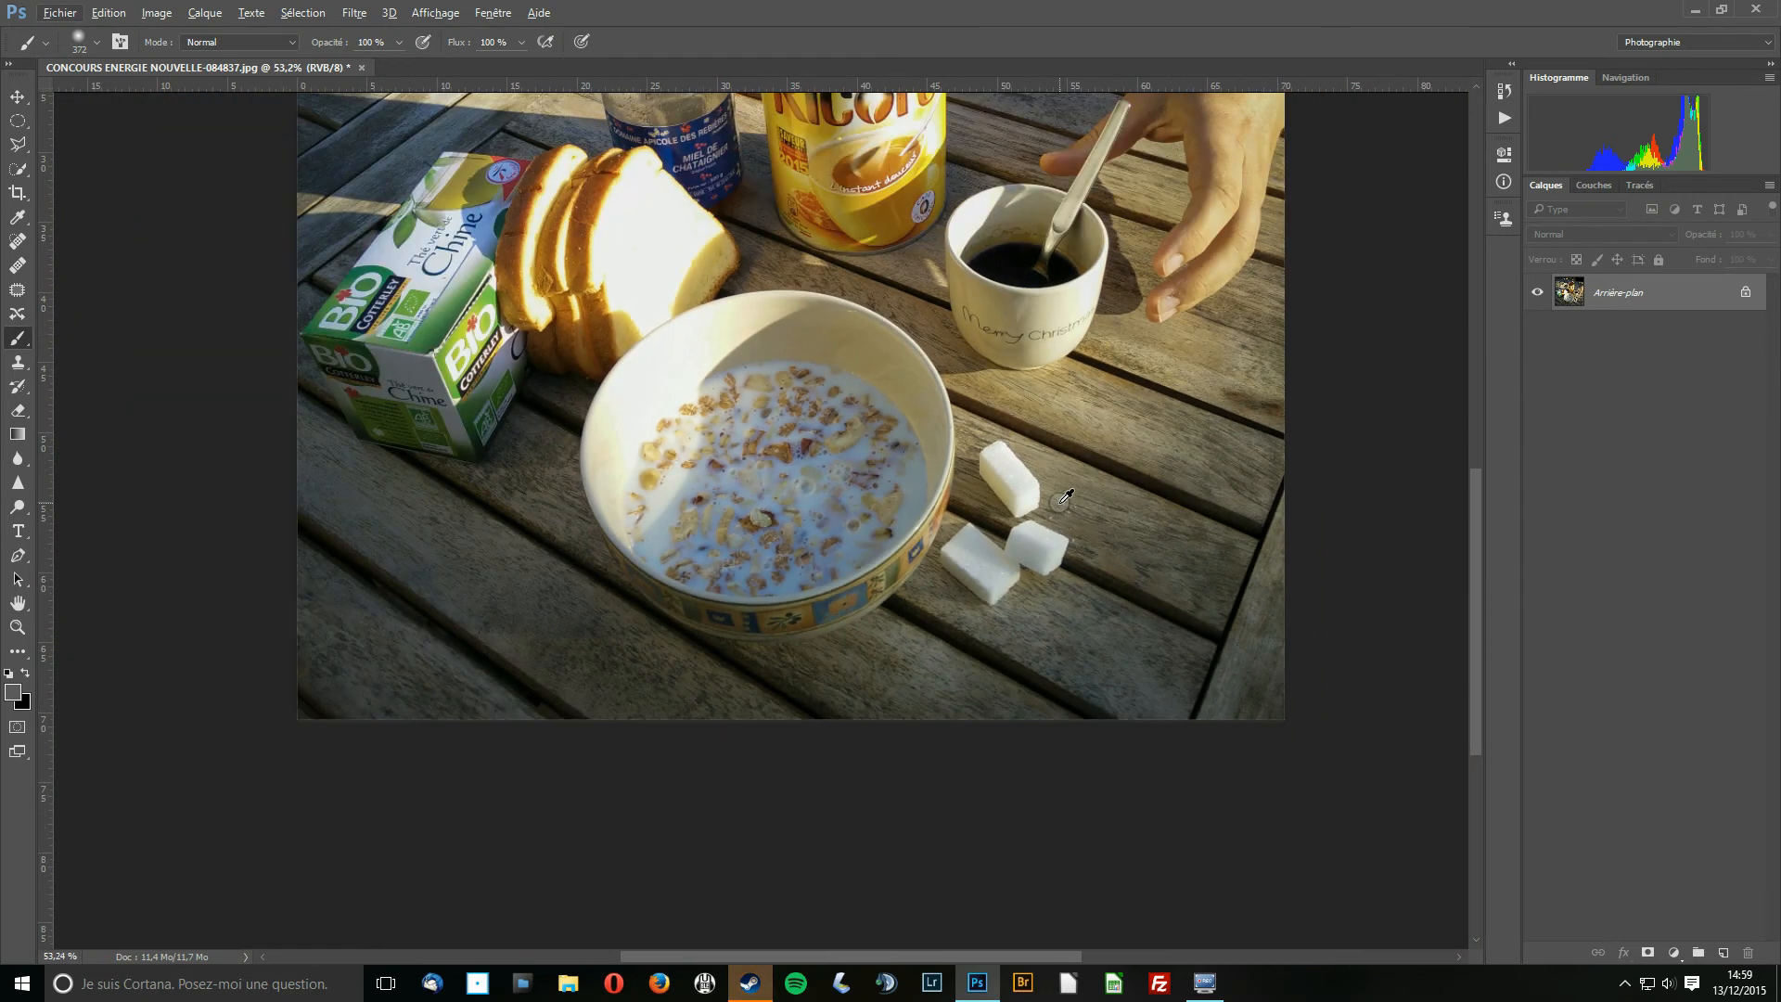
scroll(1066, 496, "up", 5)
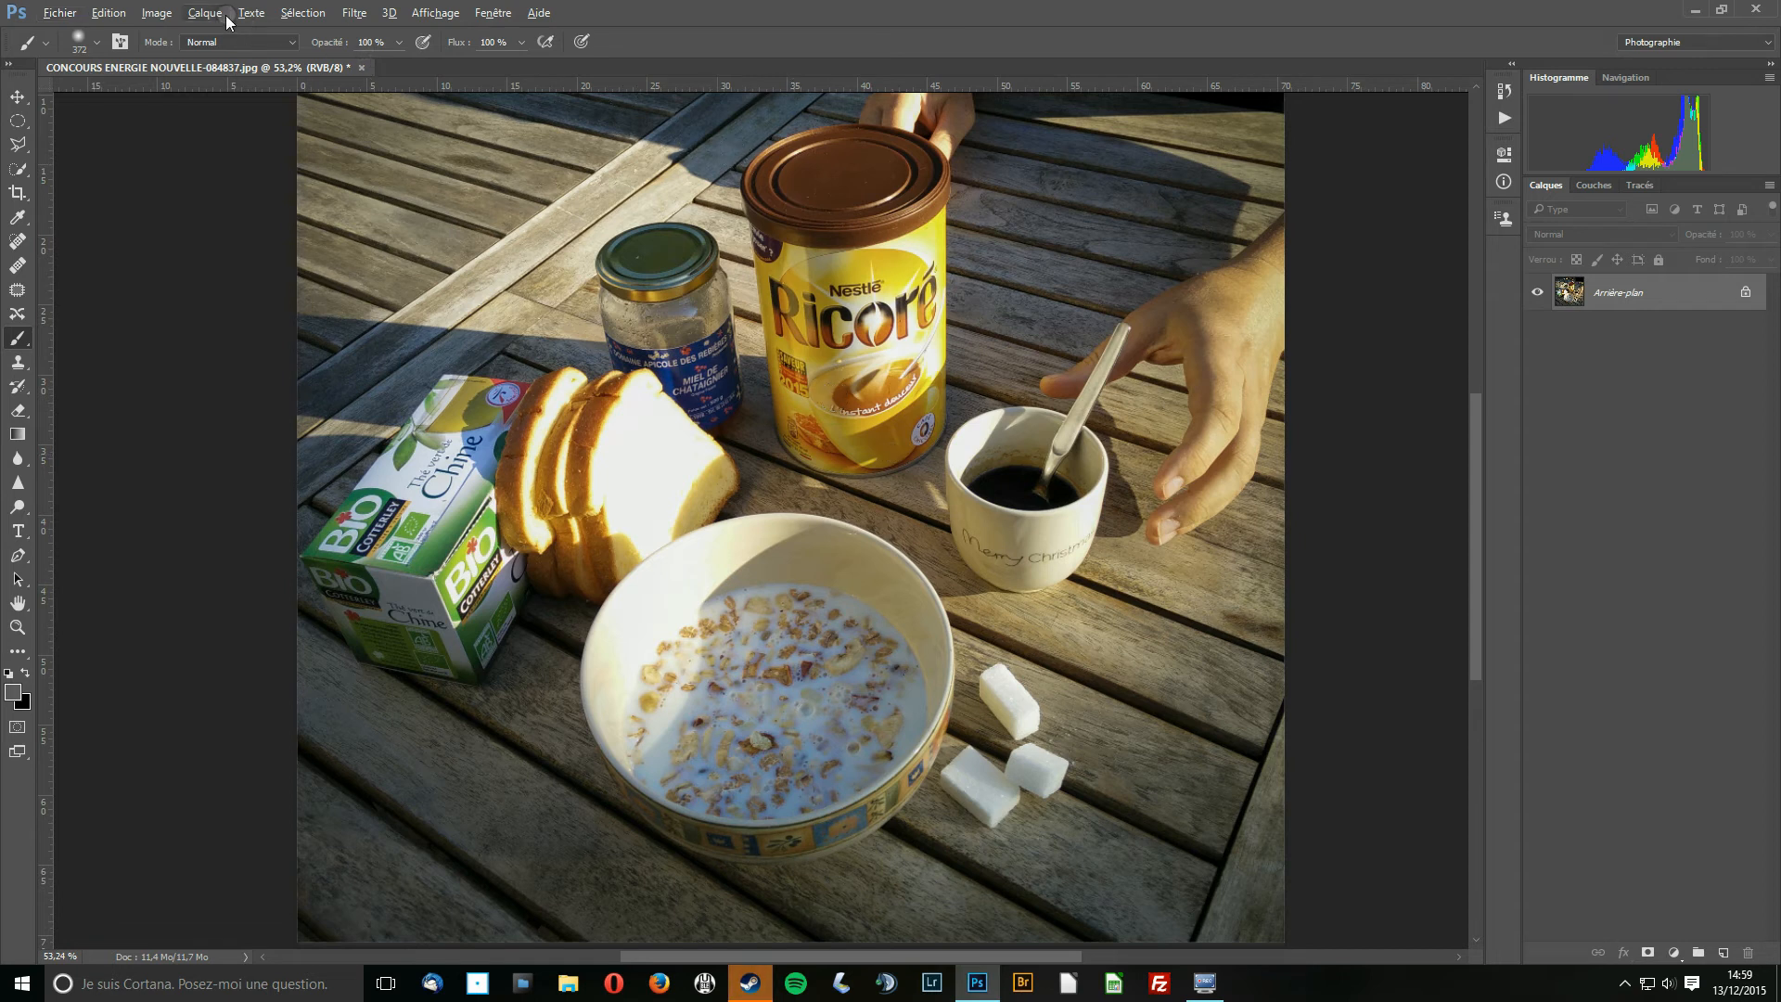
left_click(305, 13)
mouse_move(320, 255)
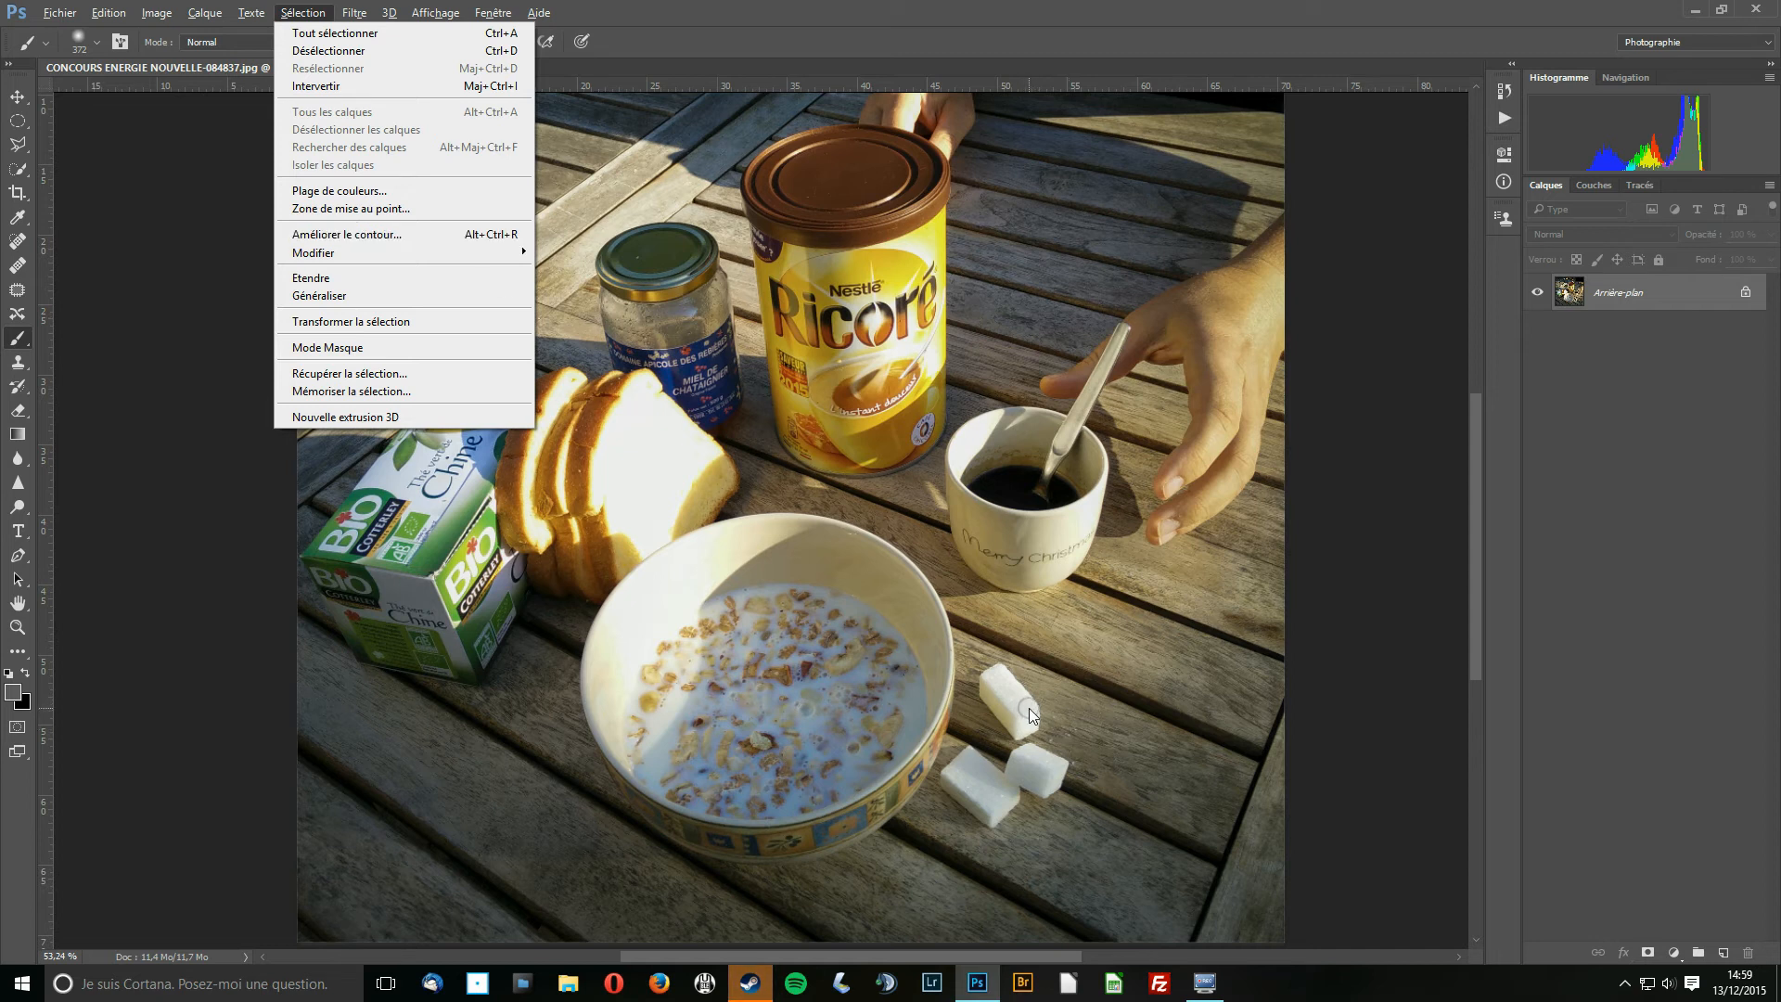
Outline the upper sugar cube with the Polygonal Lasso and add the missed area at its top corner to the selection
left_click(17, 144)
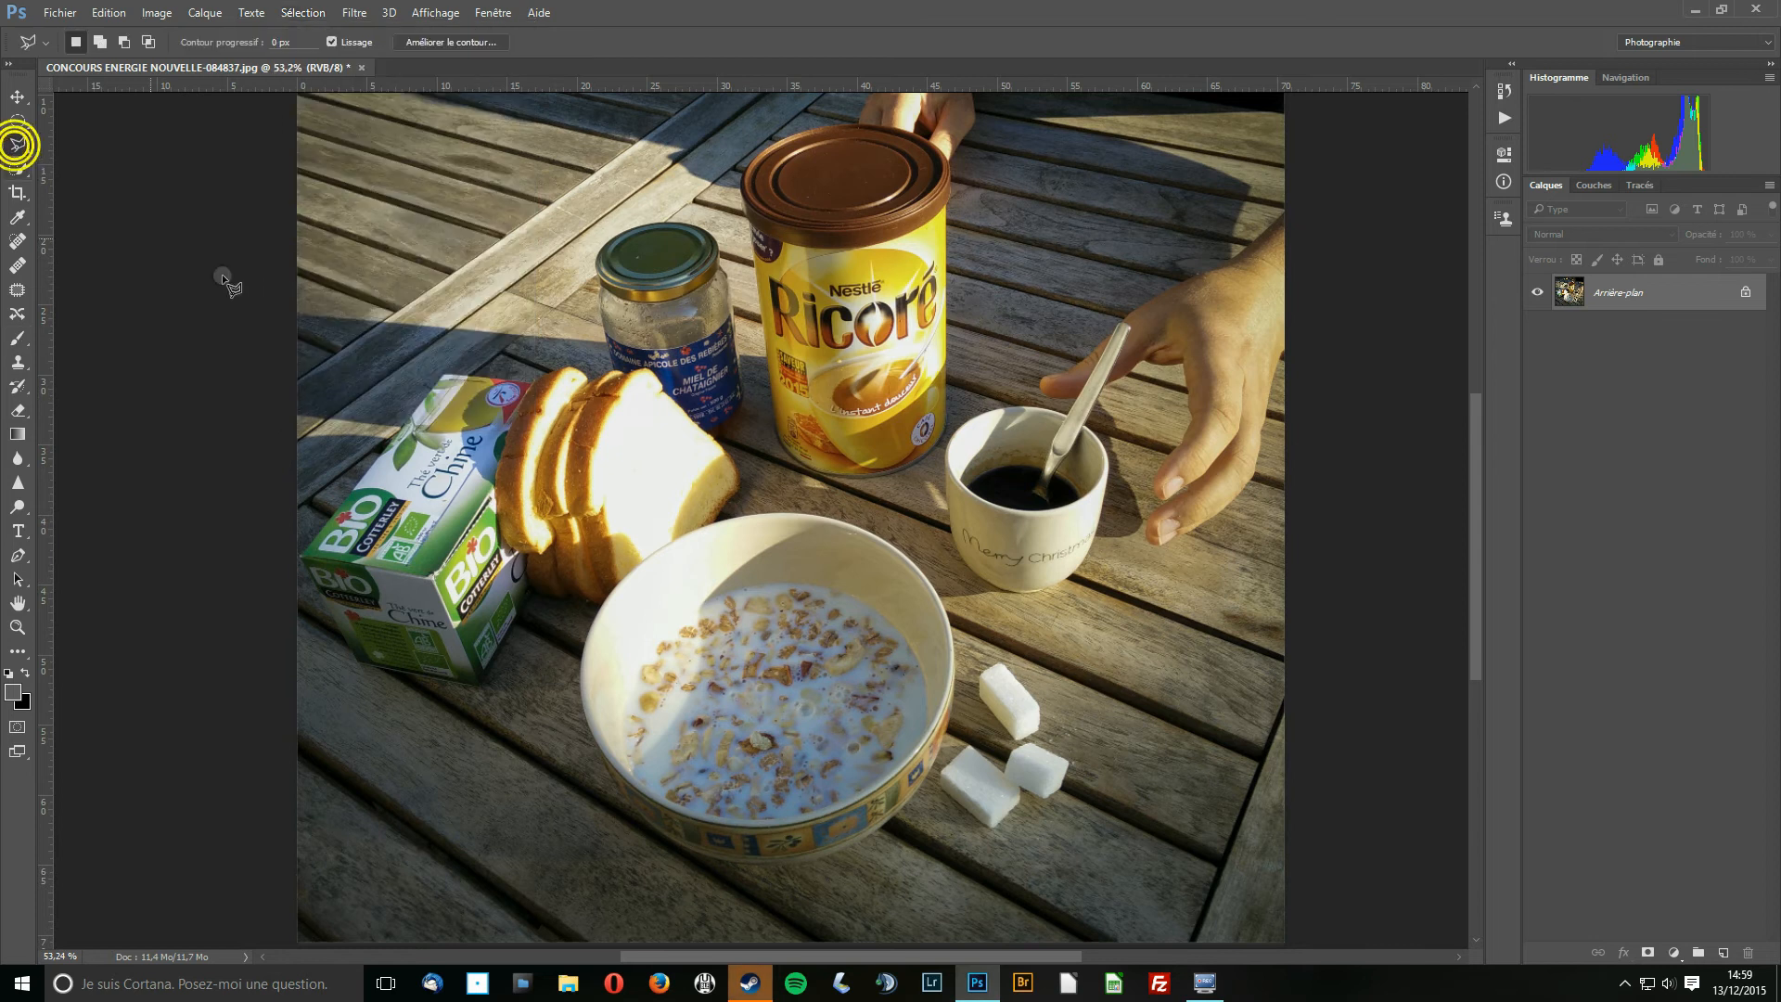
left_click(978, 697)
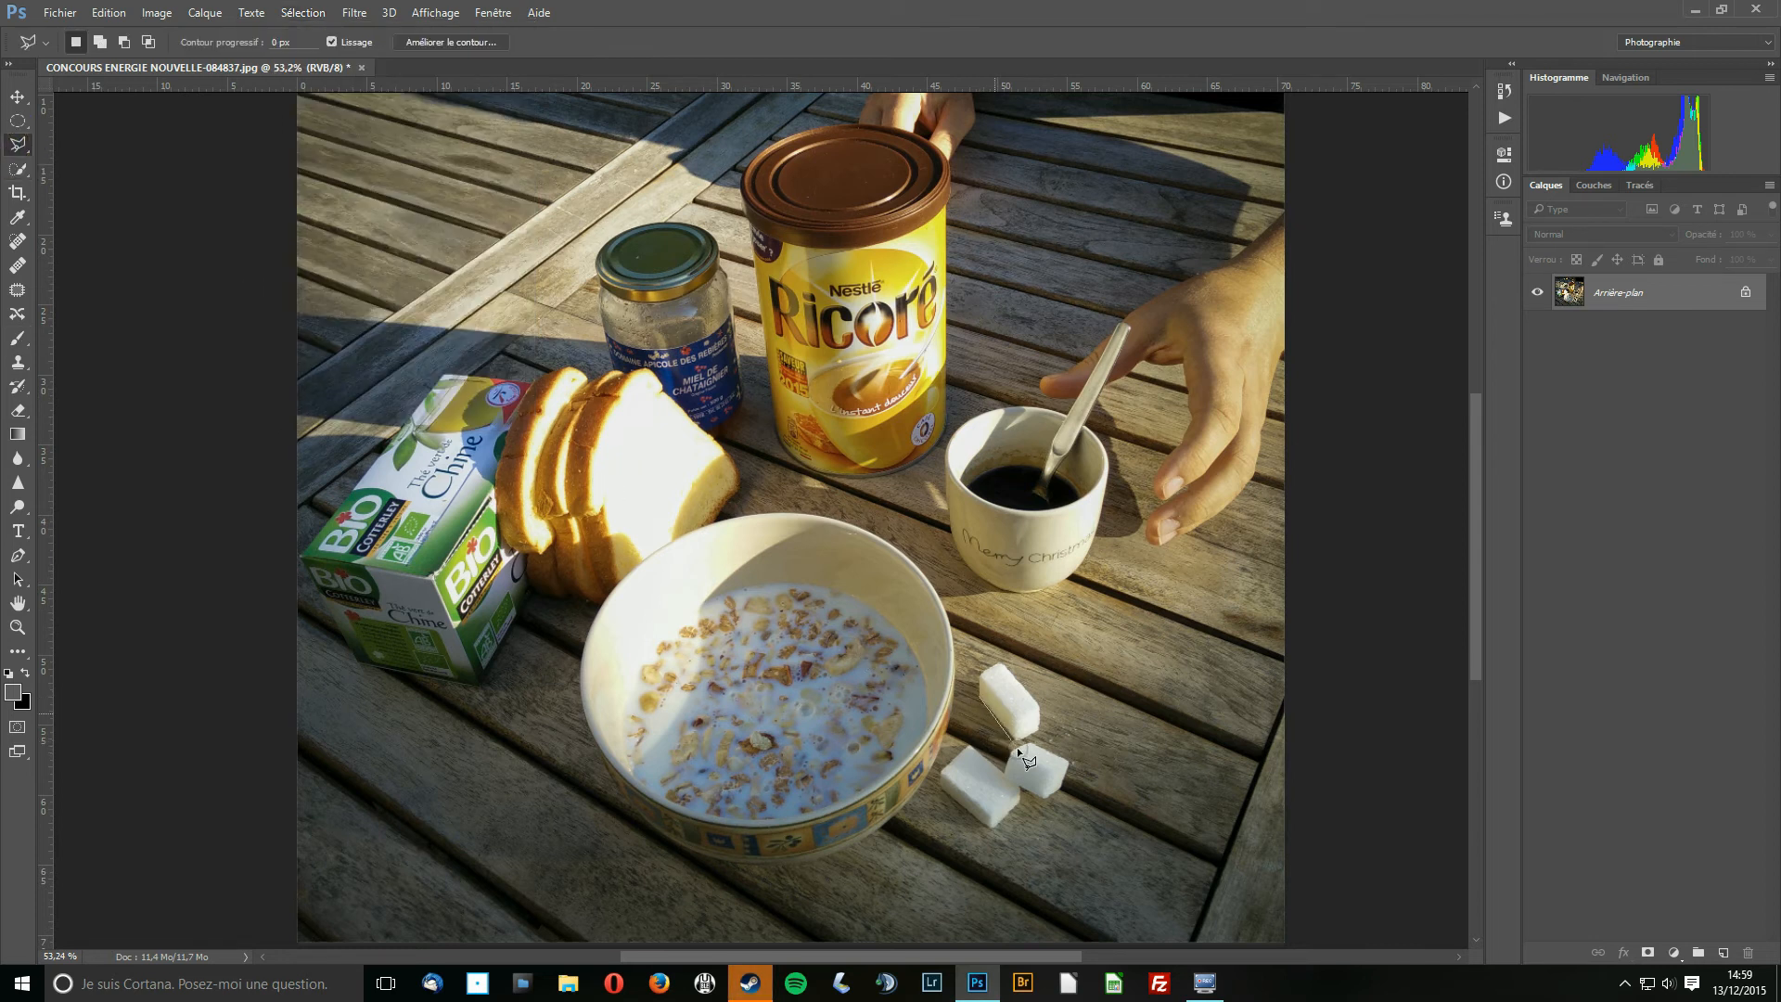
left_click(1038, 728)
left_click(1039, 704)
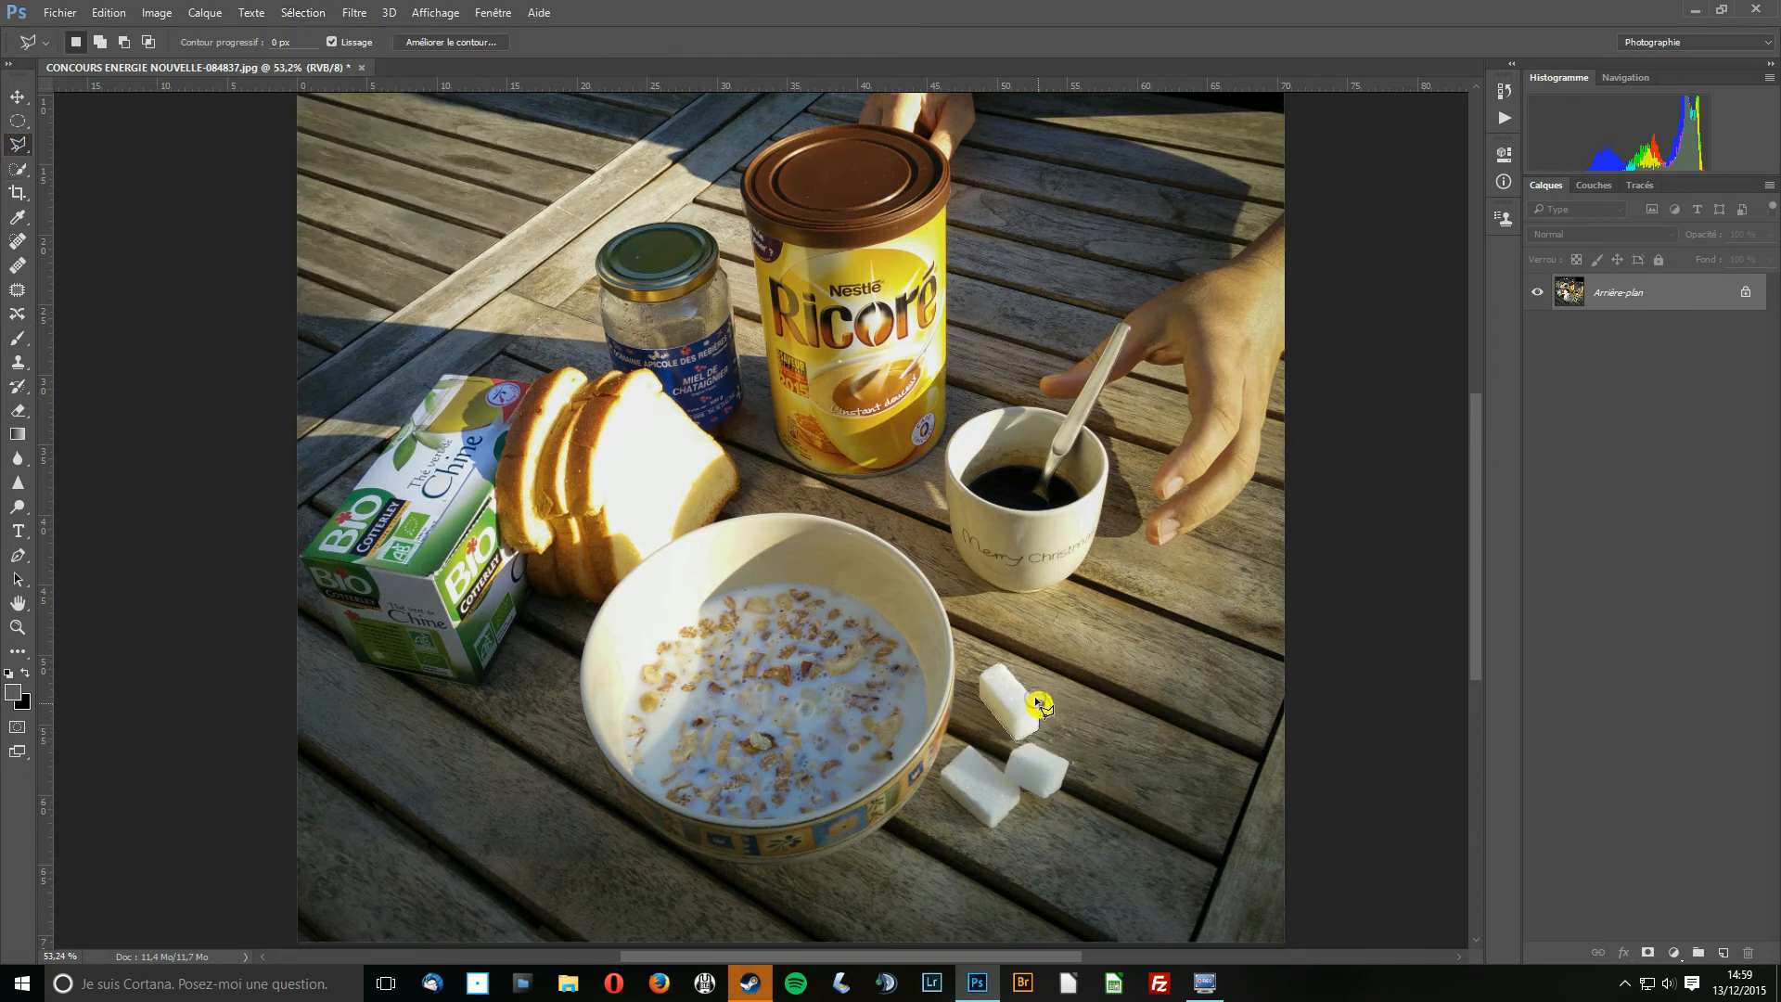
left_click(982, 672)
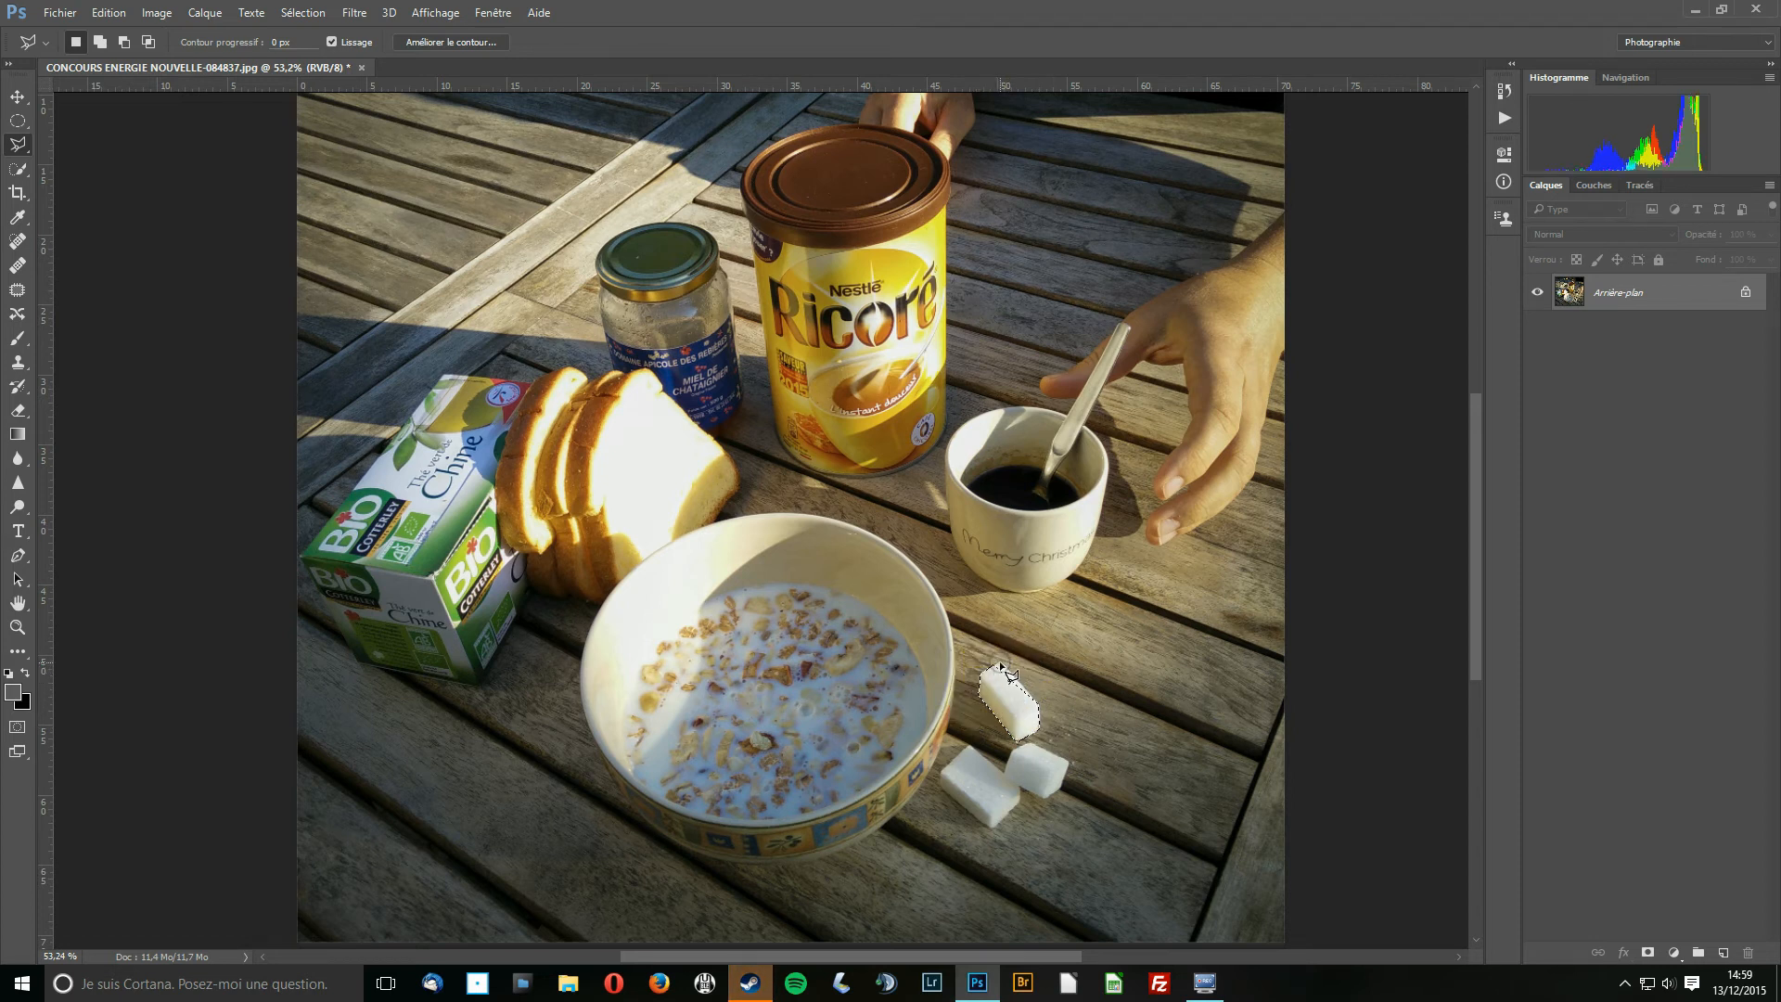
key("shift")
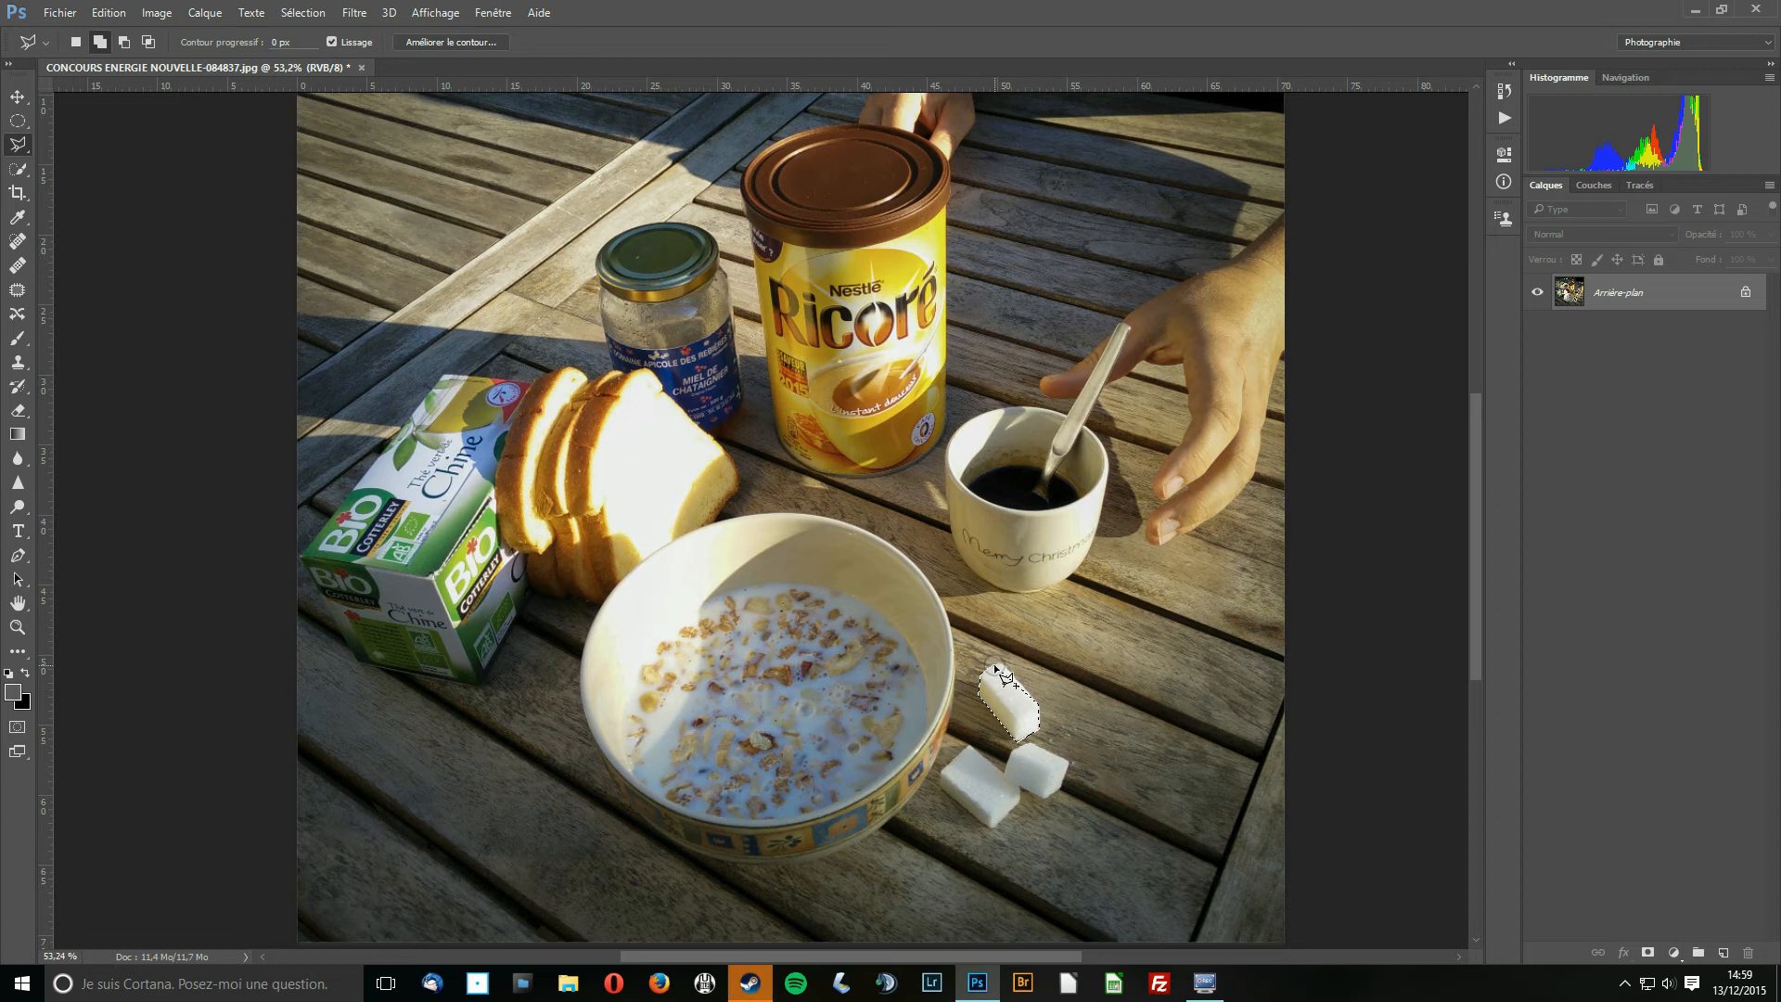
left_click(994, 664)
left_click(1004, 701)
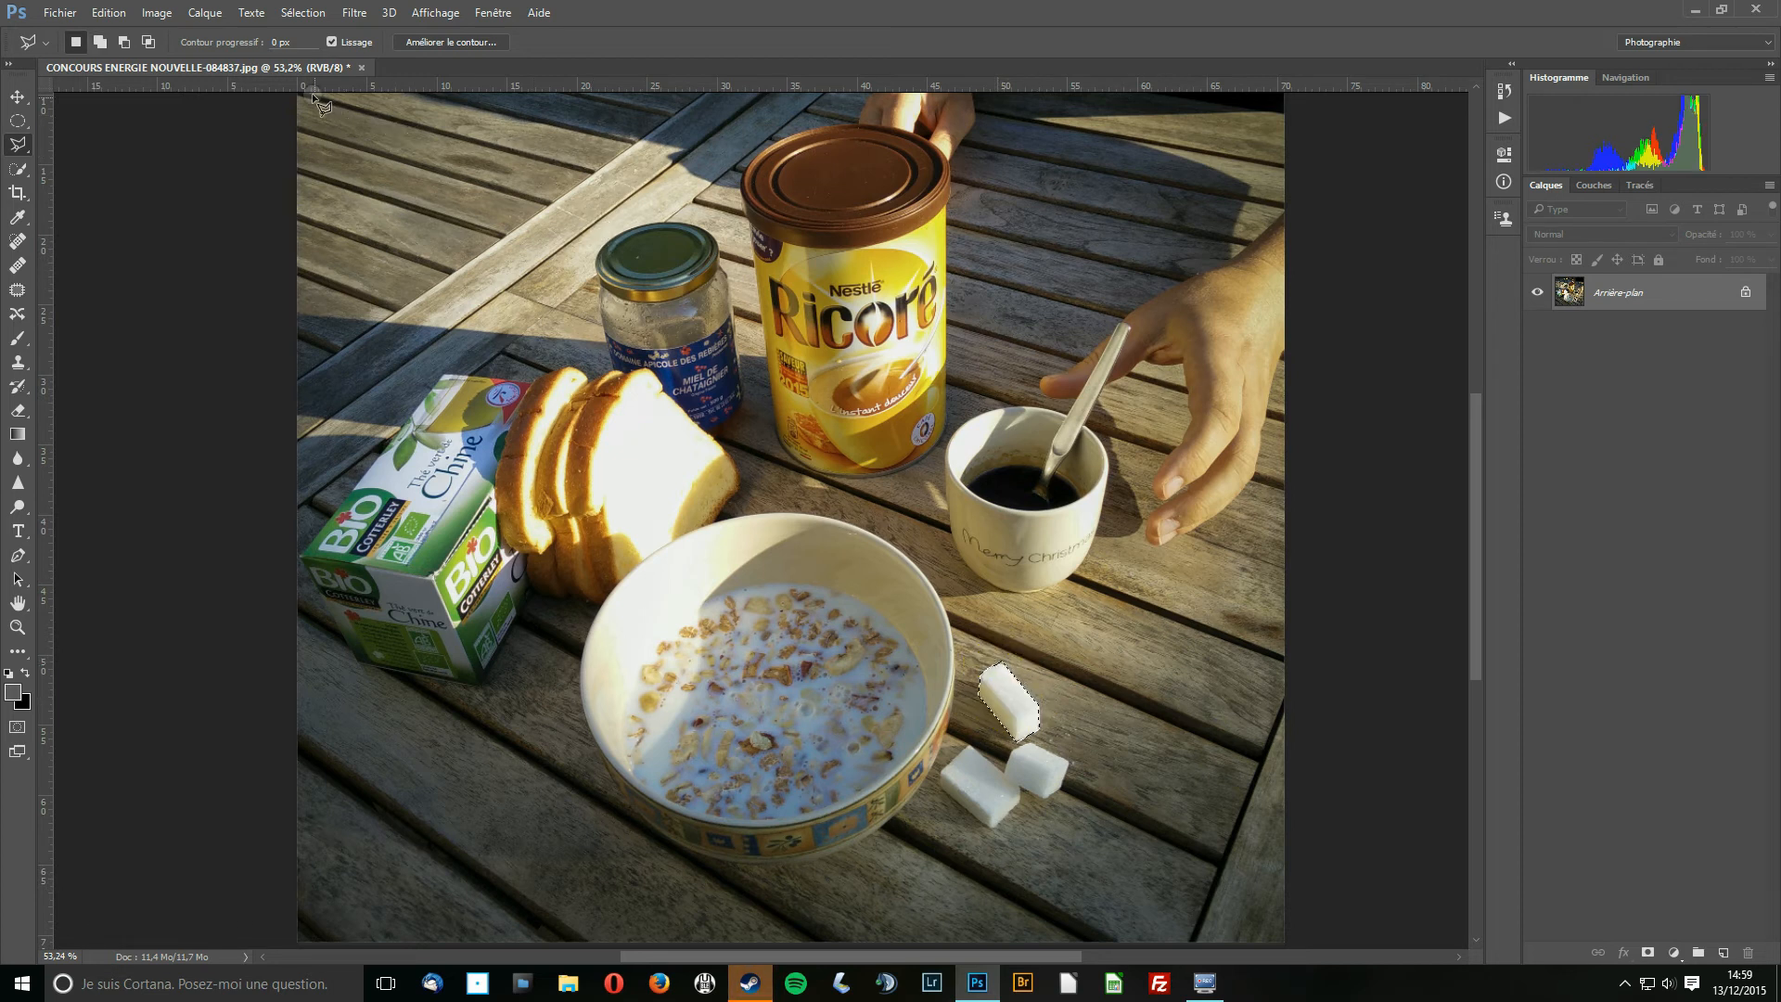
Open Refine Edge (Améliorer le contour) for the sugar cube's selection and set the display mode to Incrustation
left_click(306, 12)
left_click(375, 232)
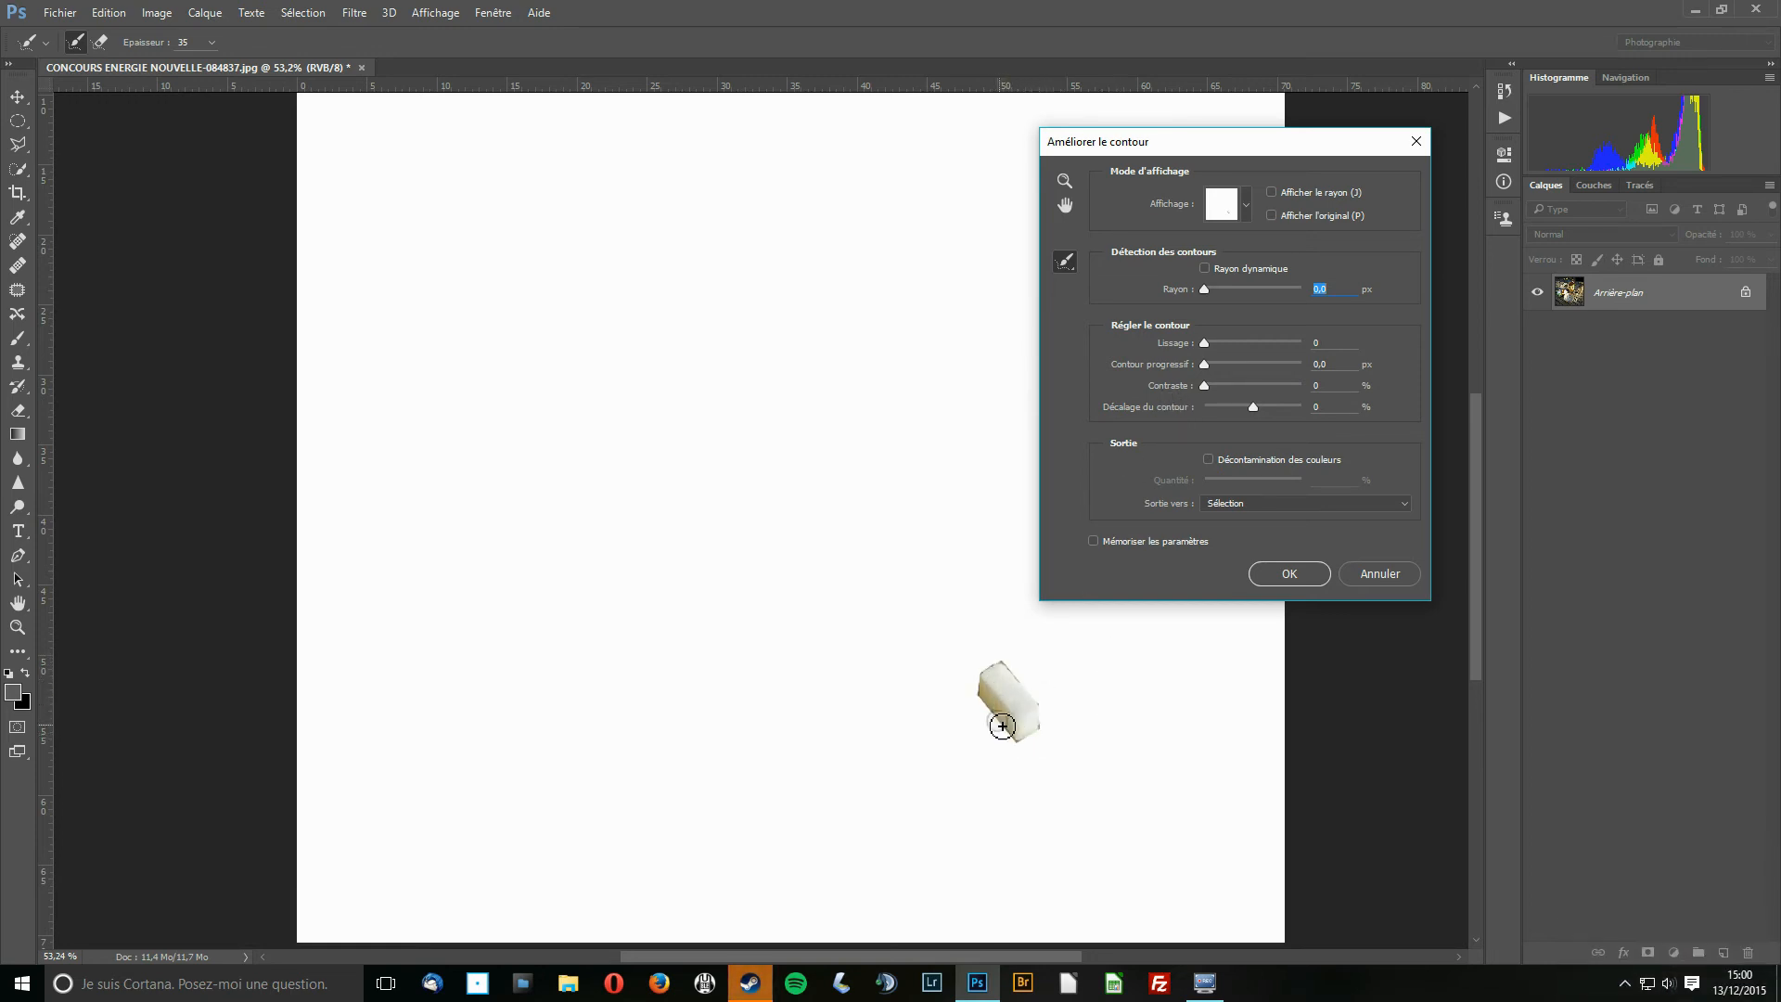
left_click(1243, 209)
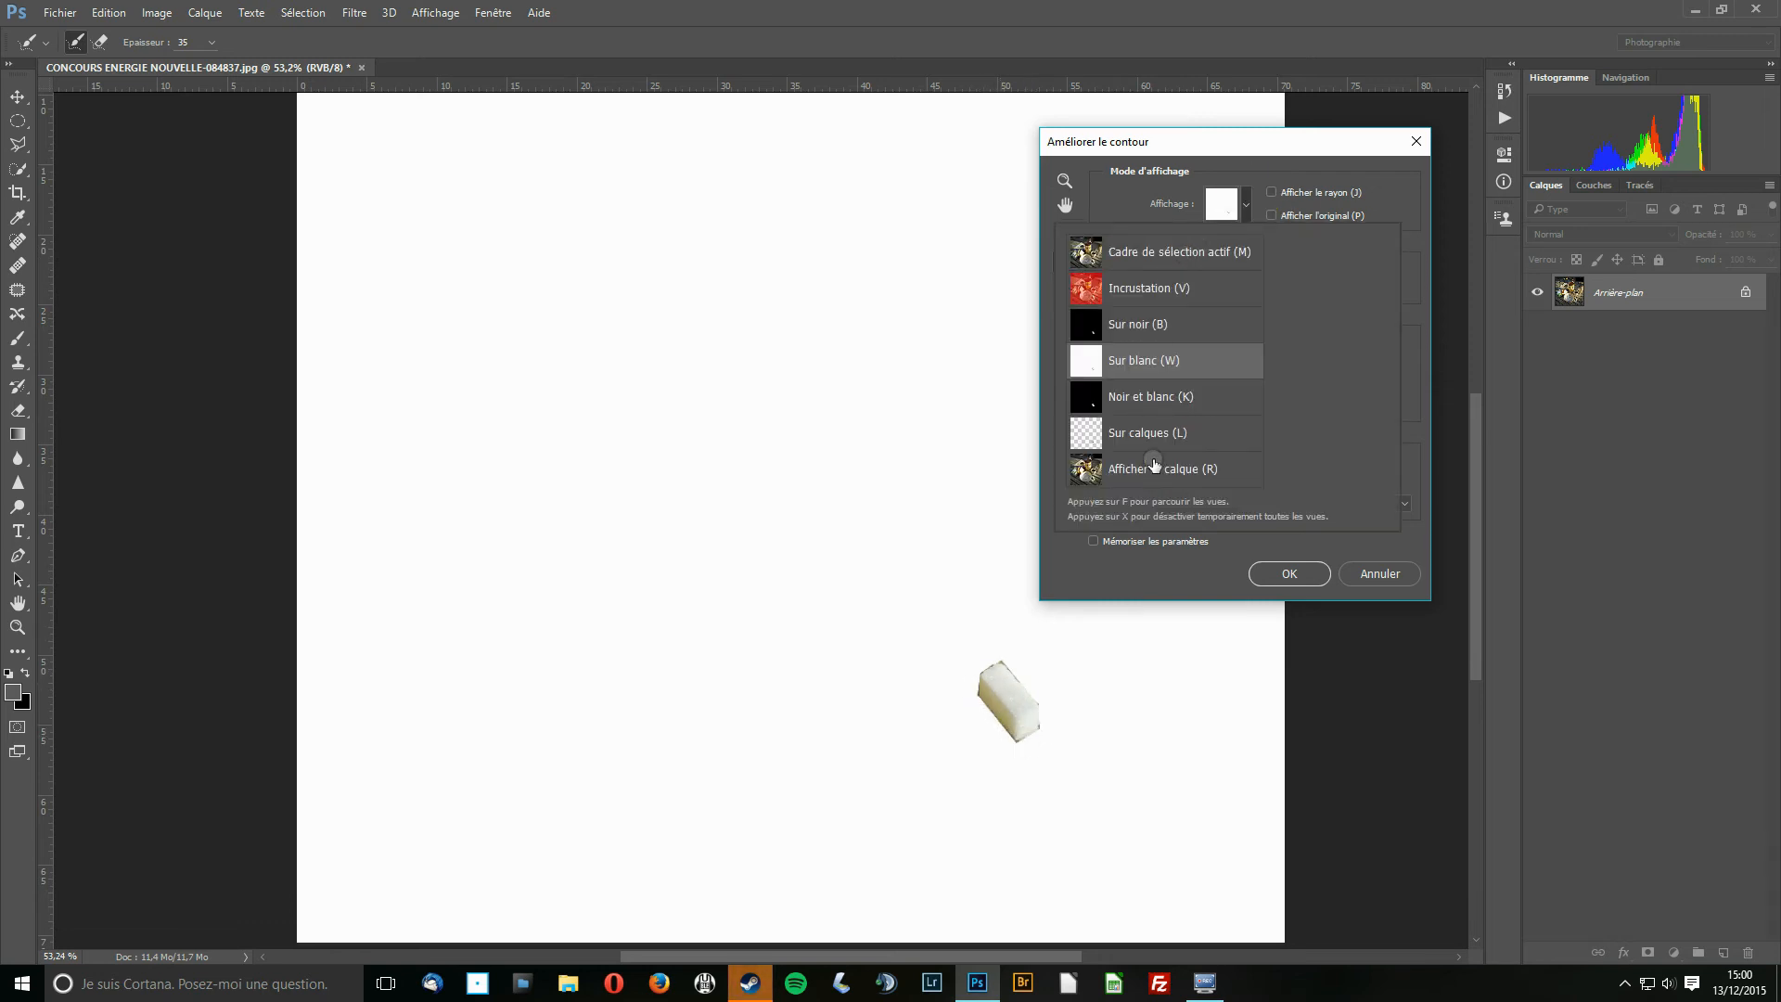
left_click(1144, 290)
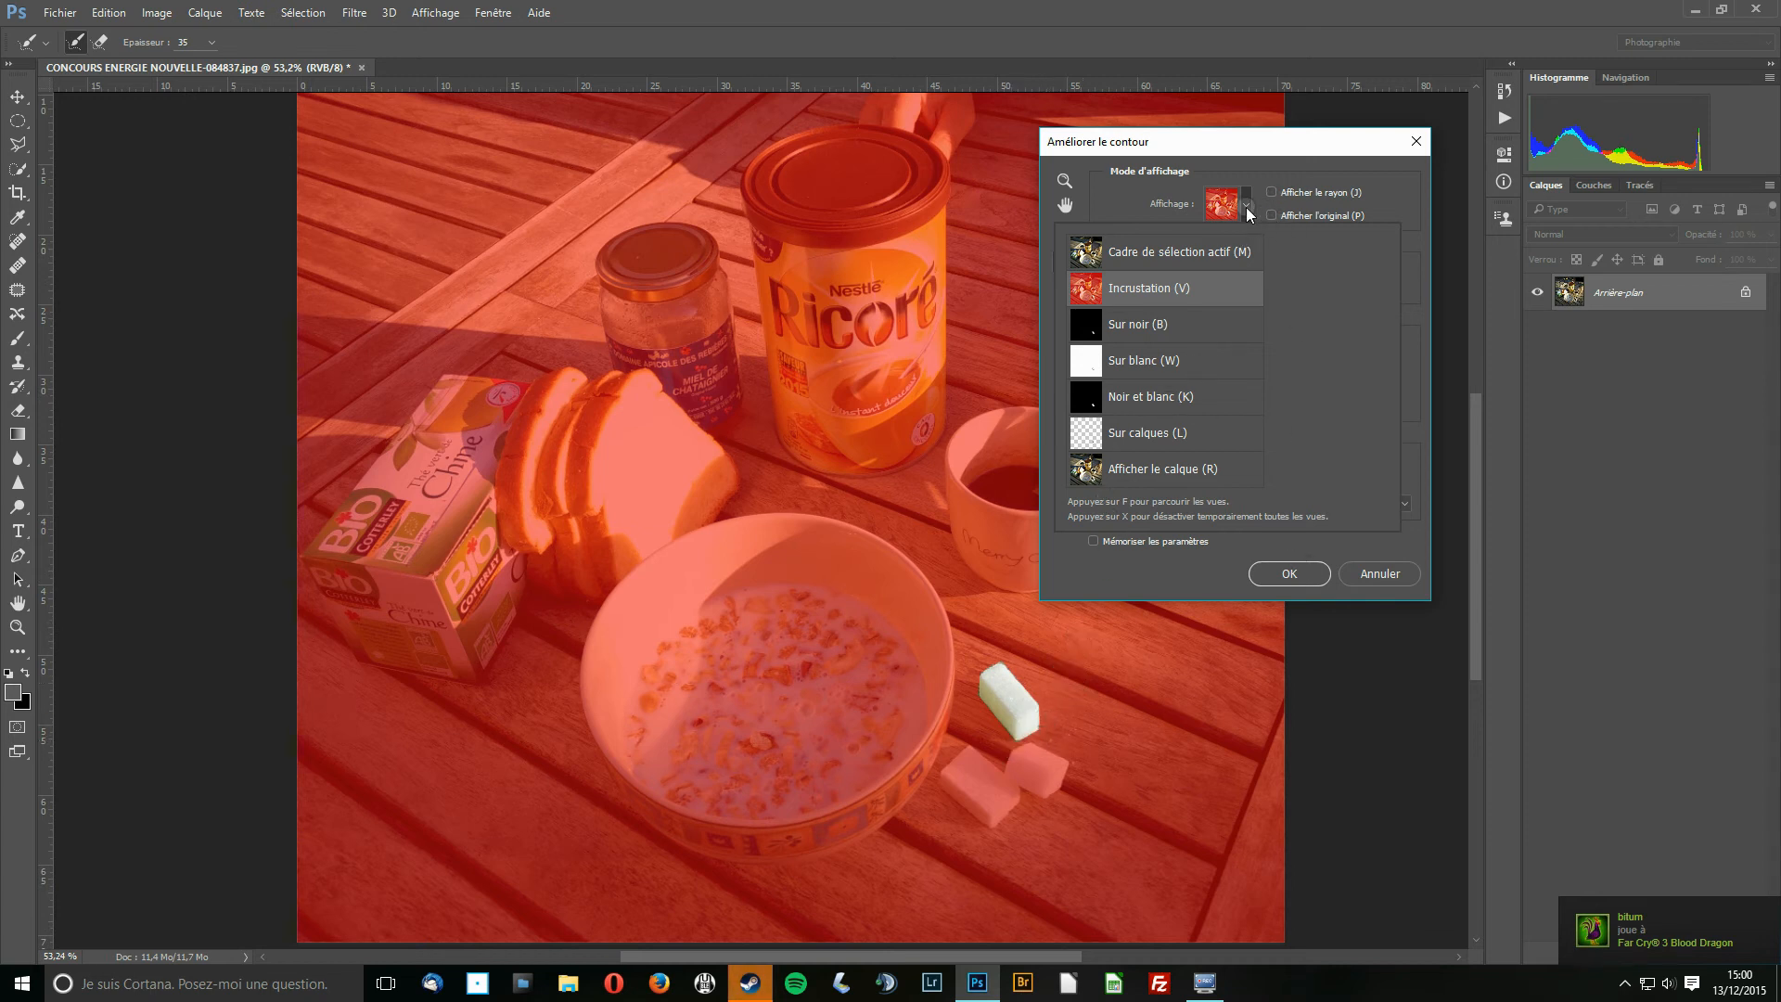
left_click(1245, 287)
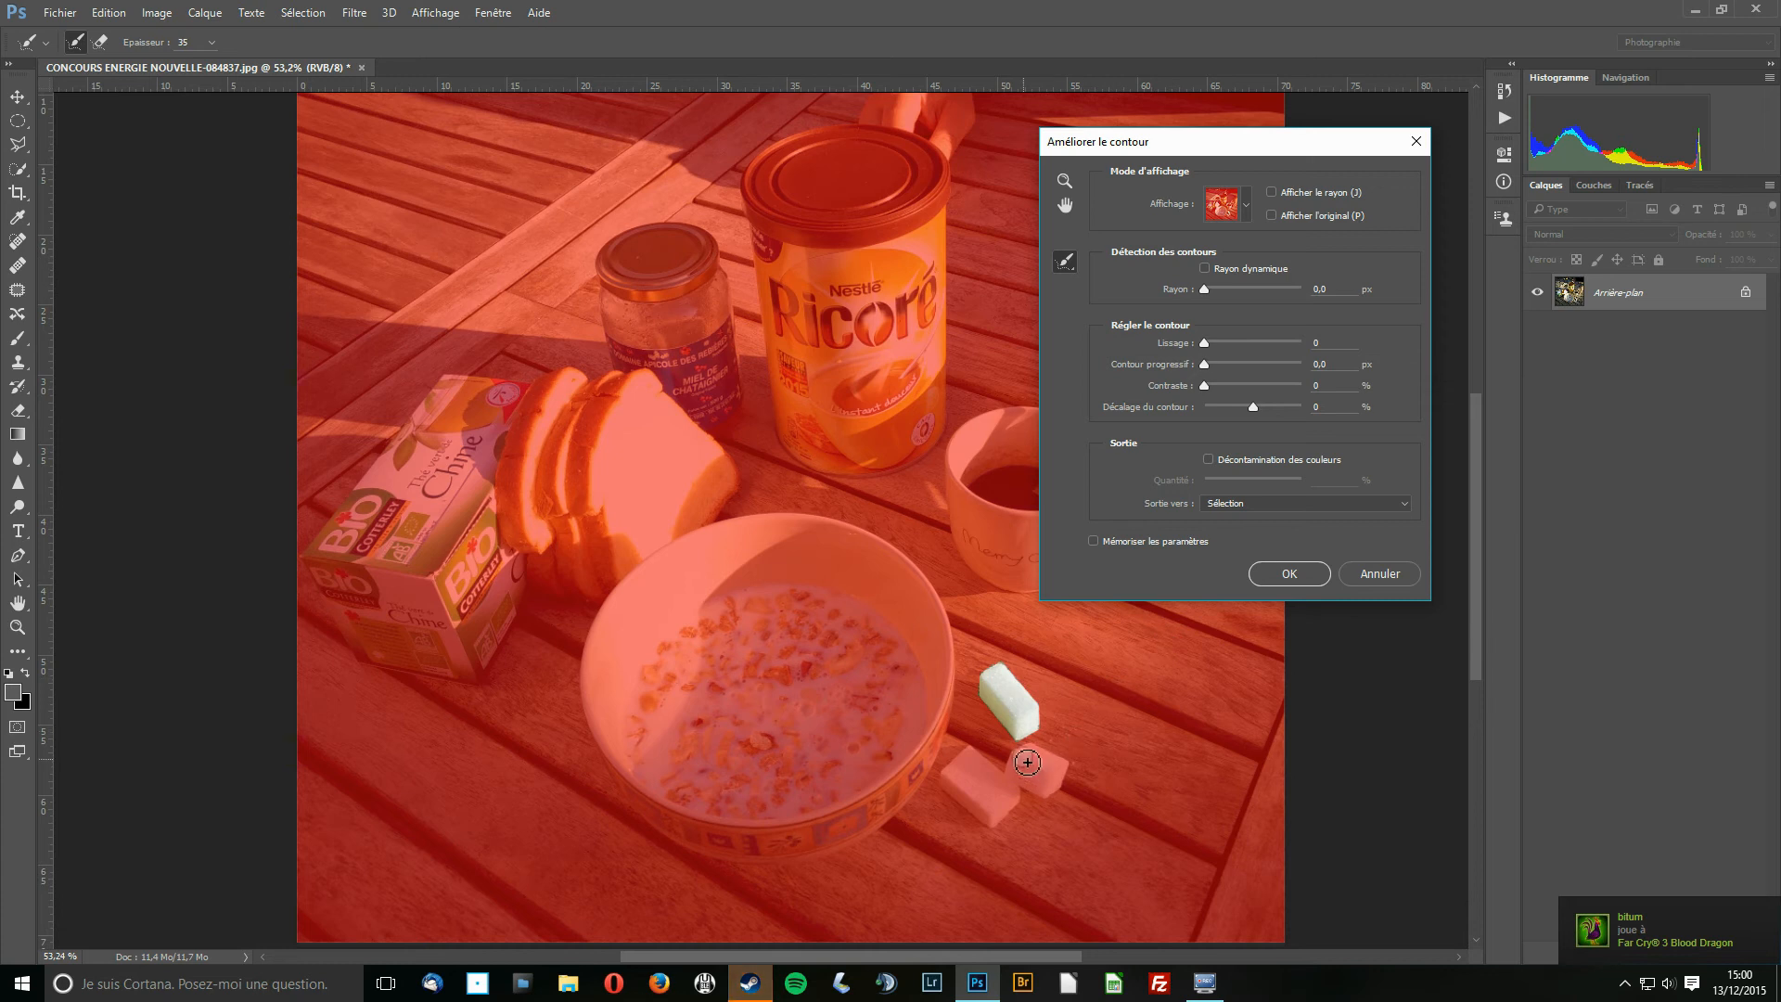
Examine the sugar cube's cut-out up close in the Sur noir, Sur blanc and Noir et blanc display modes, and return to Incrustation
scroll(1027, 761, "up", 8)
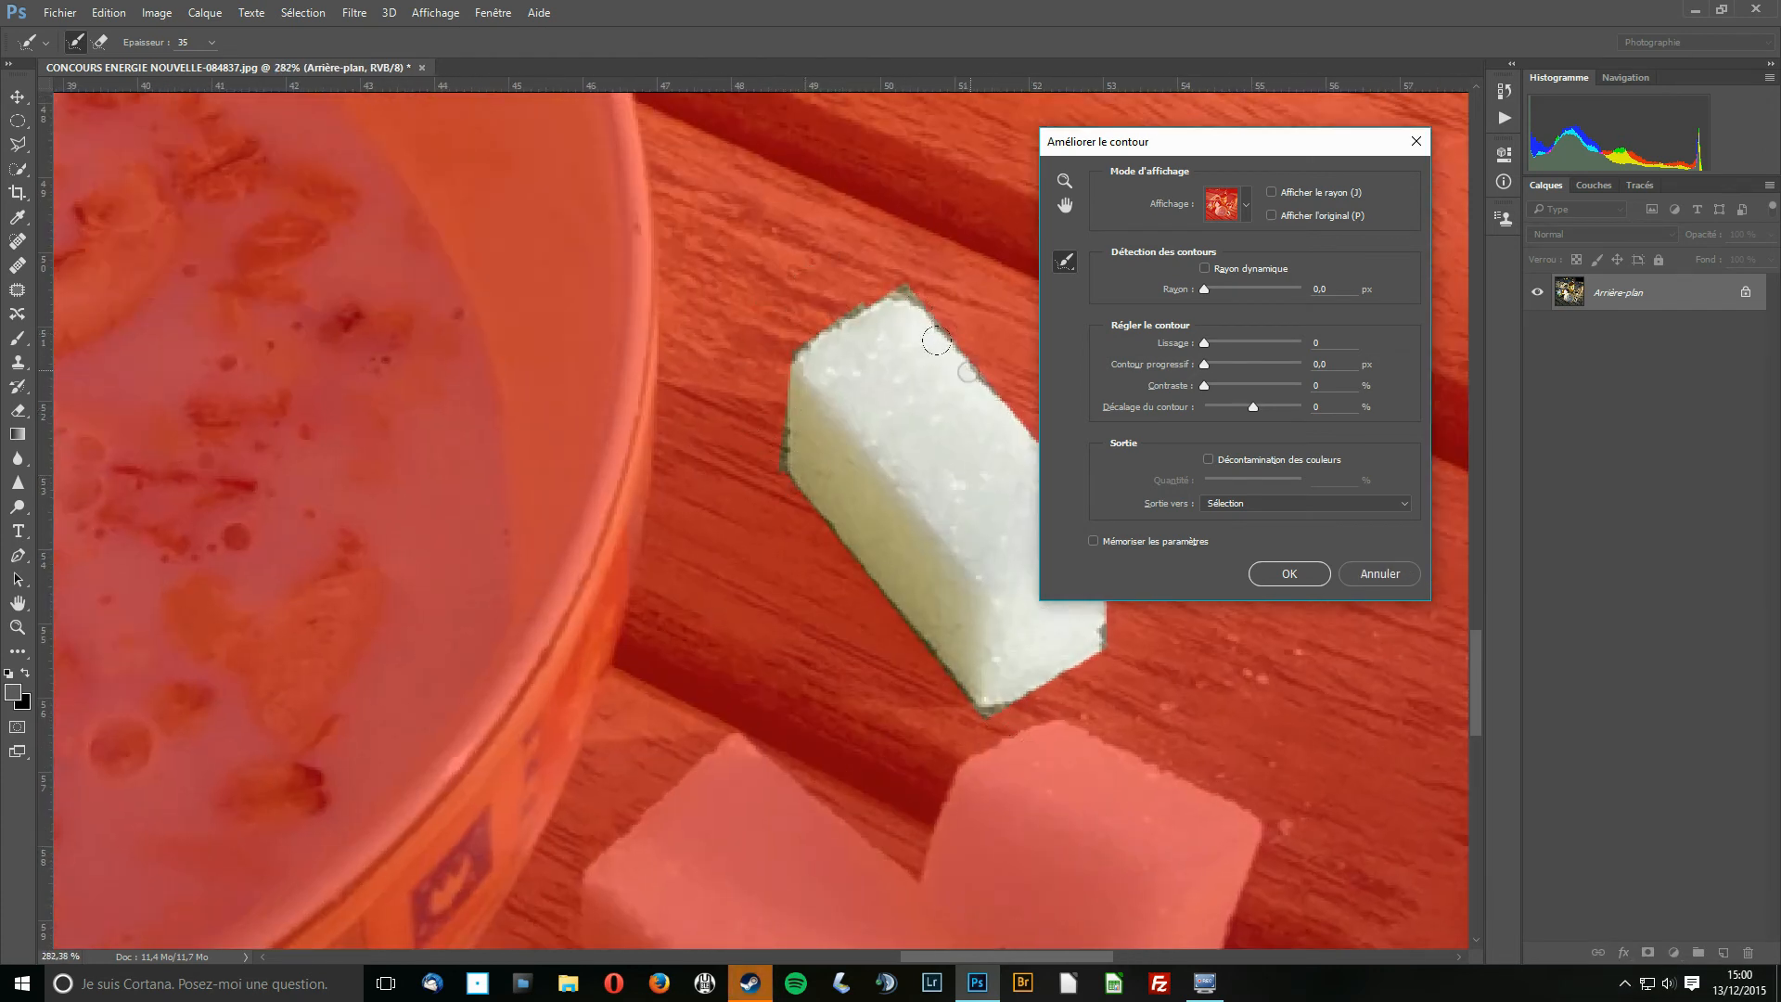
left_click_drag(933, 406, 674, 435)
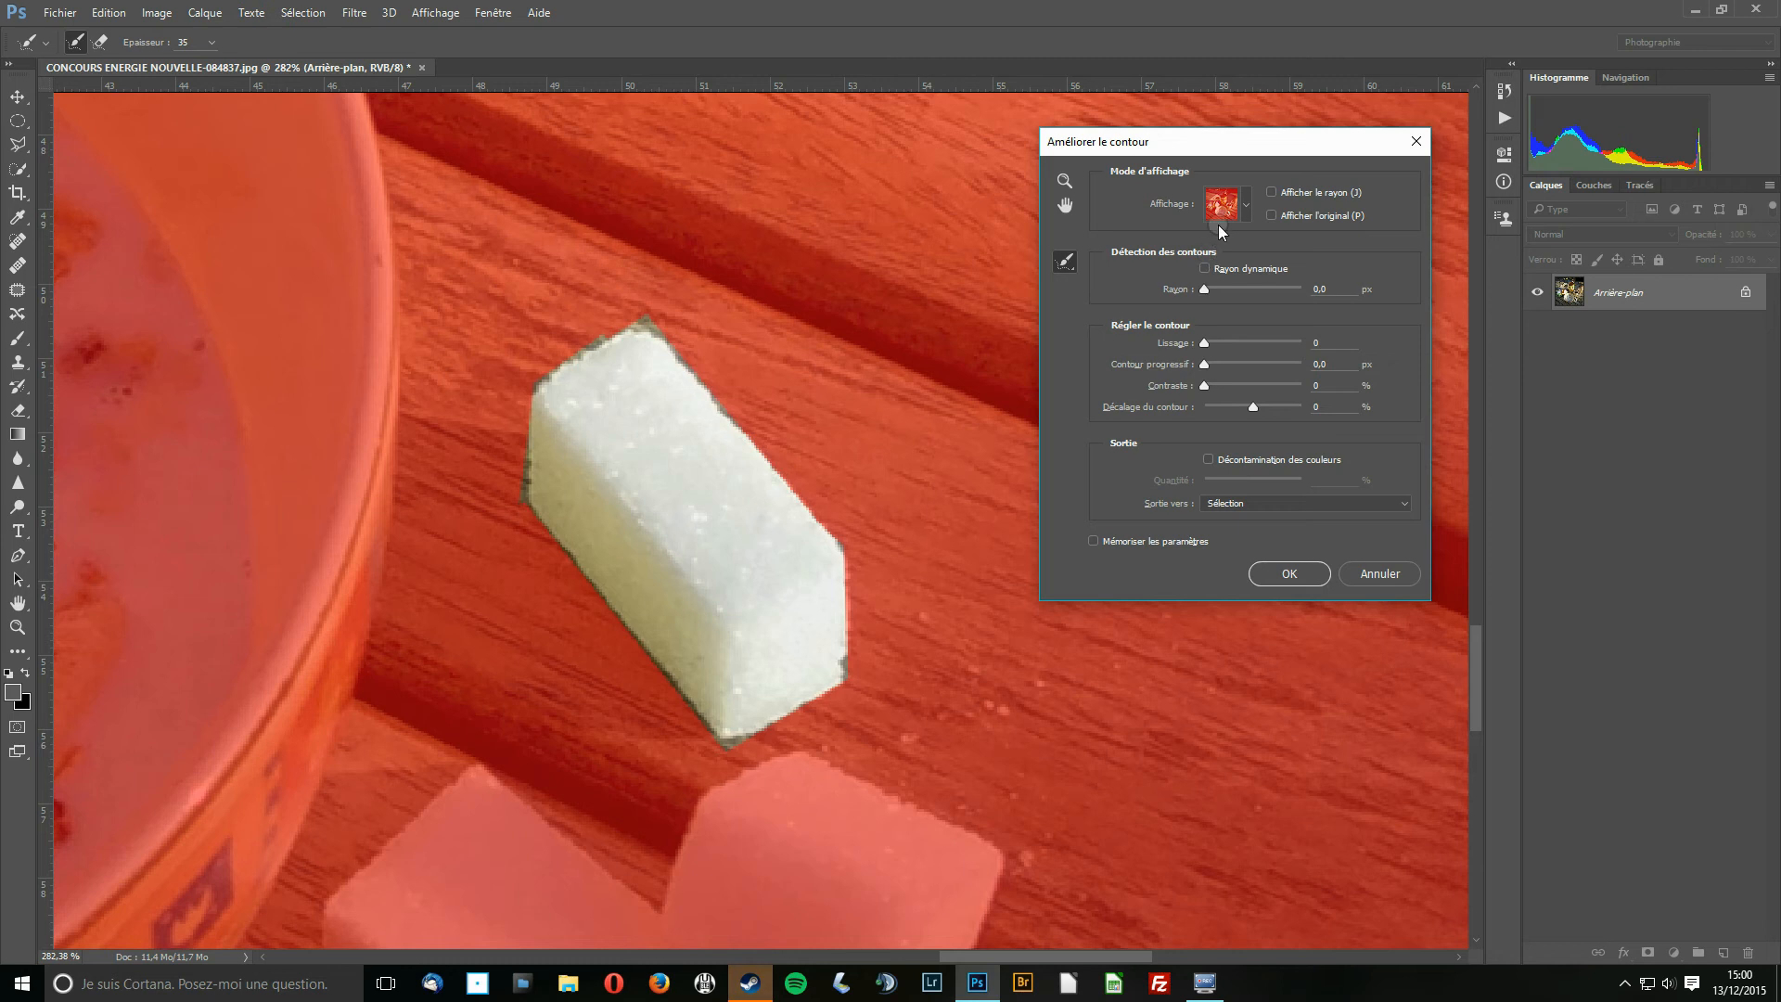
left_click(1246, 203)
left_click(1141, 326)
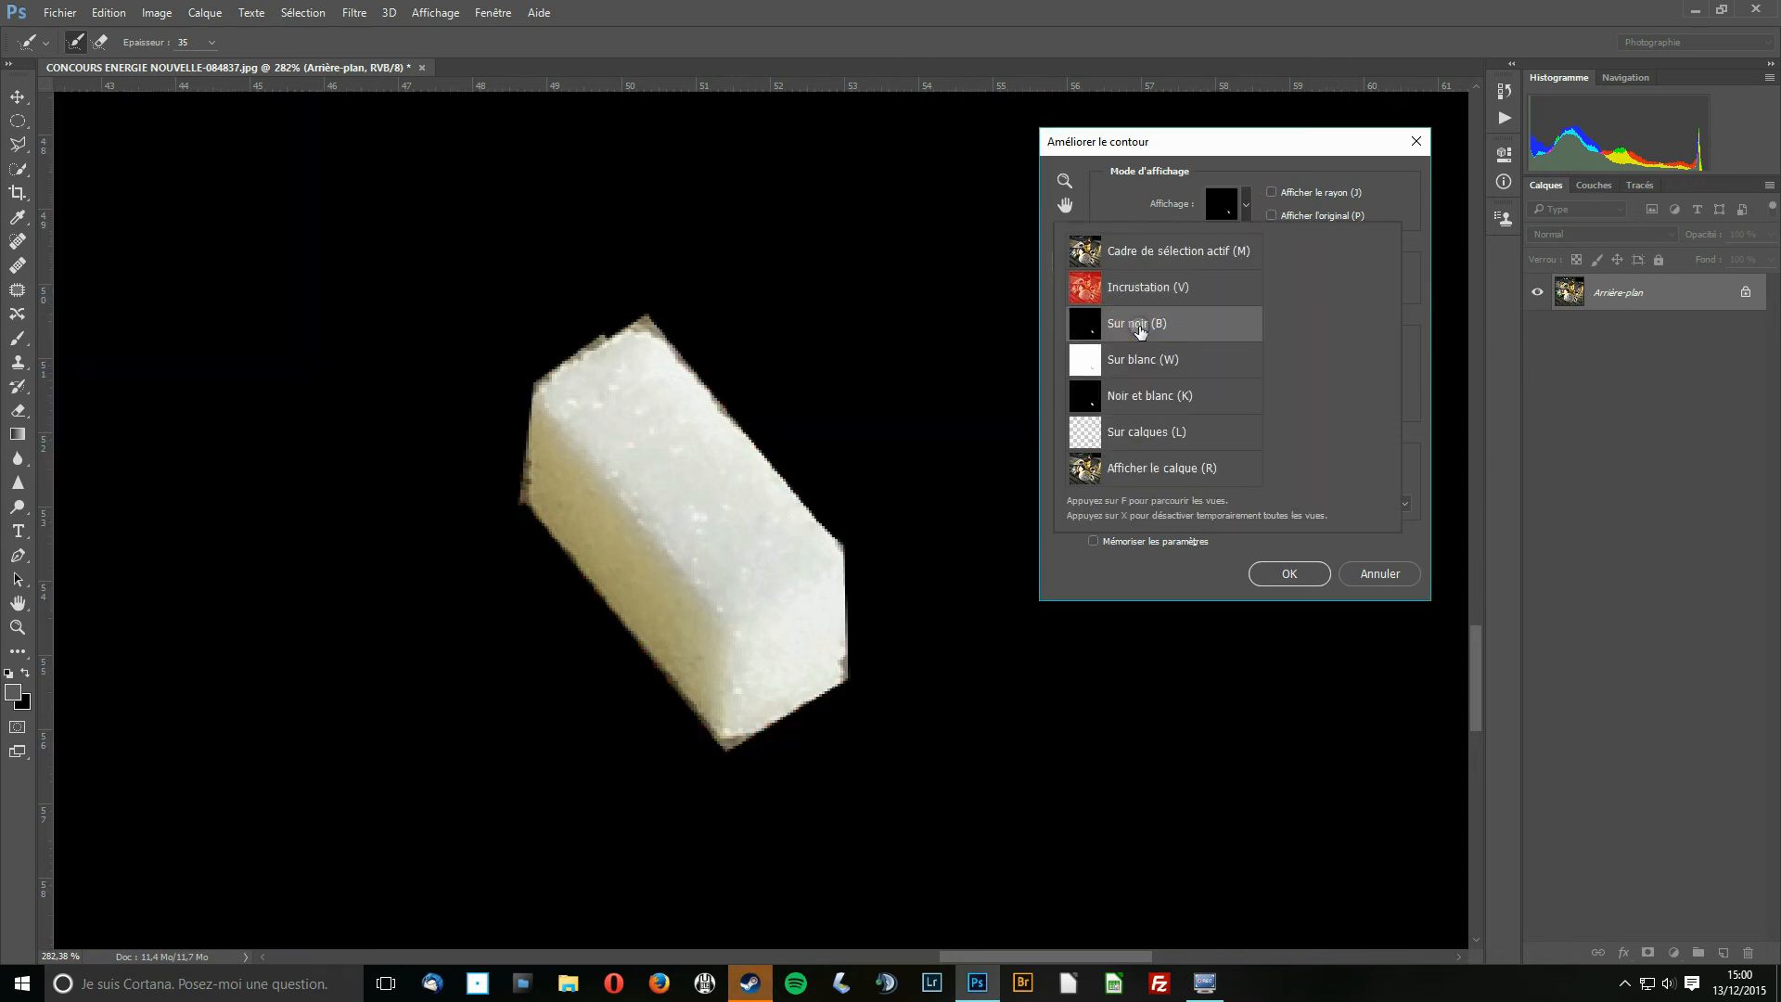
left_click(1158, 364)
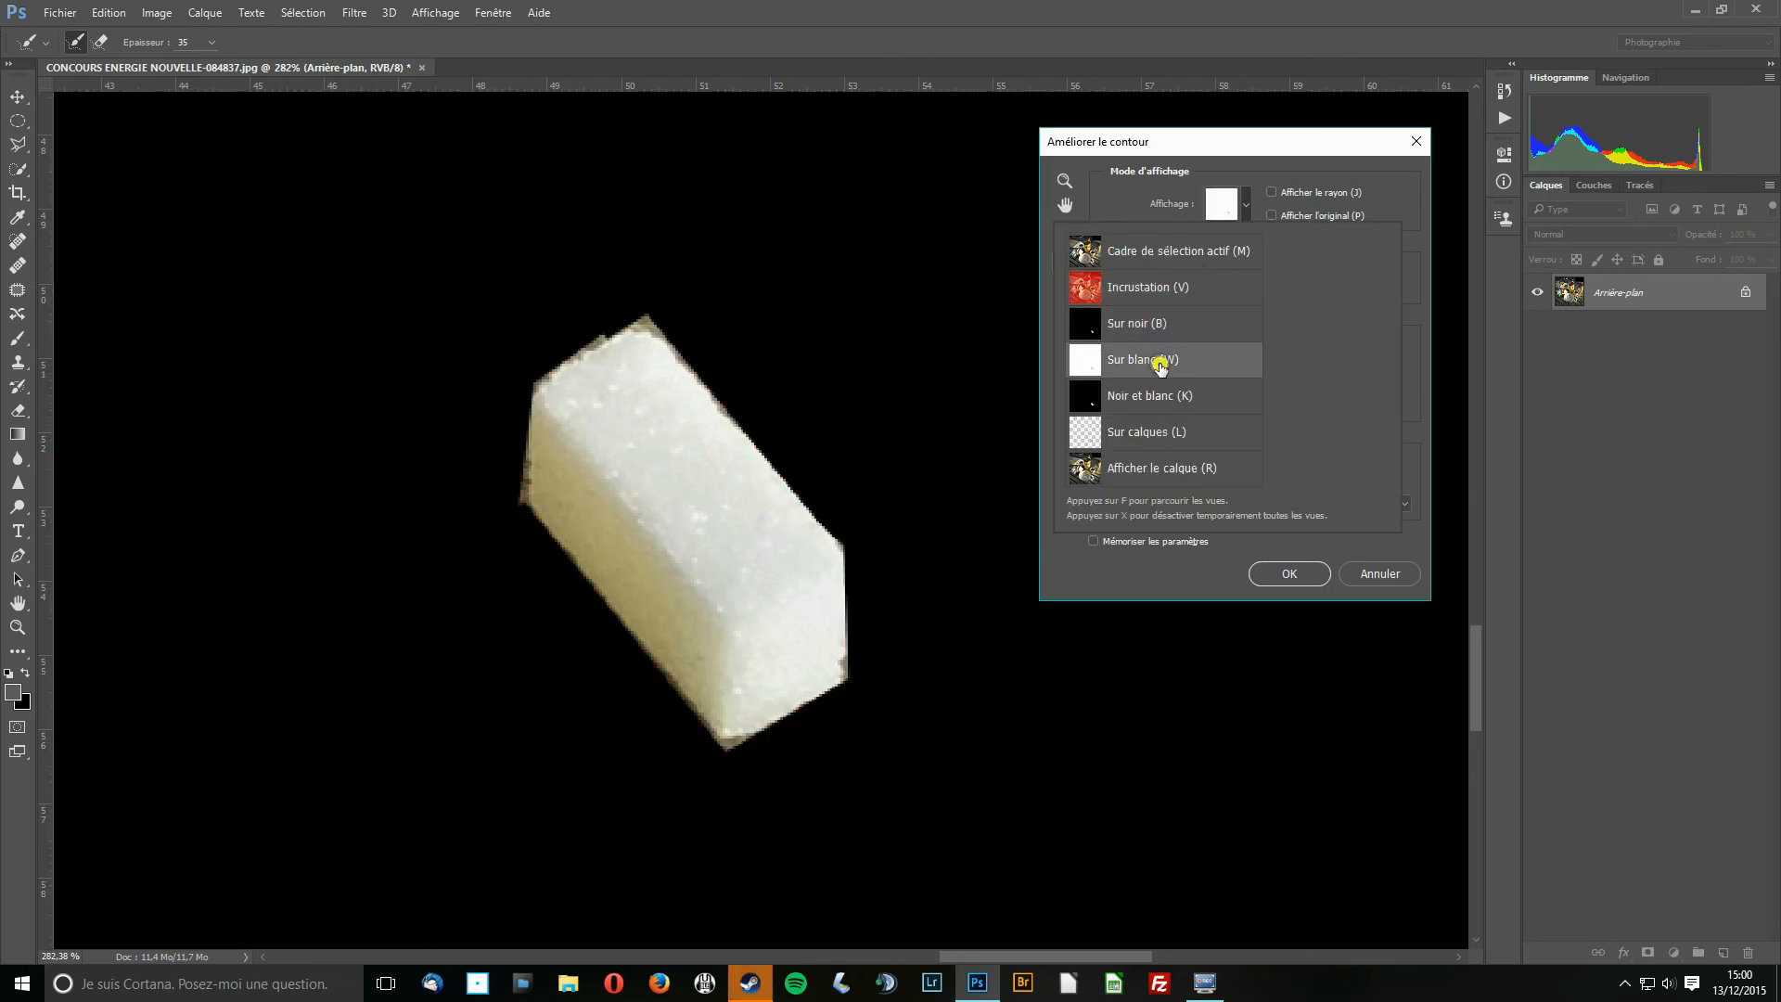
left_click(1161, 406)
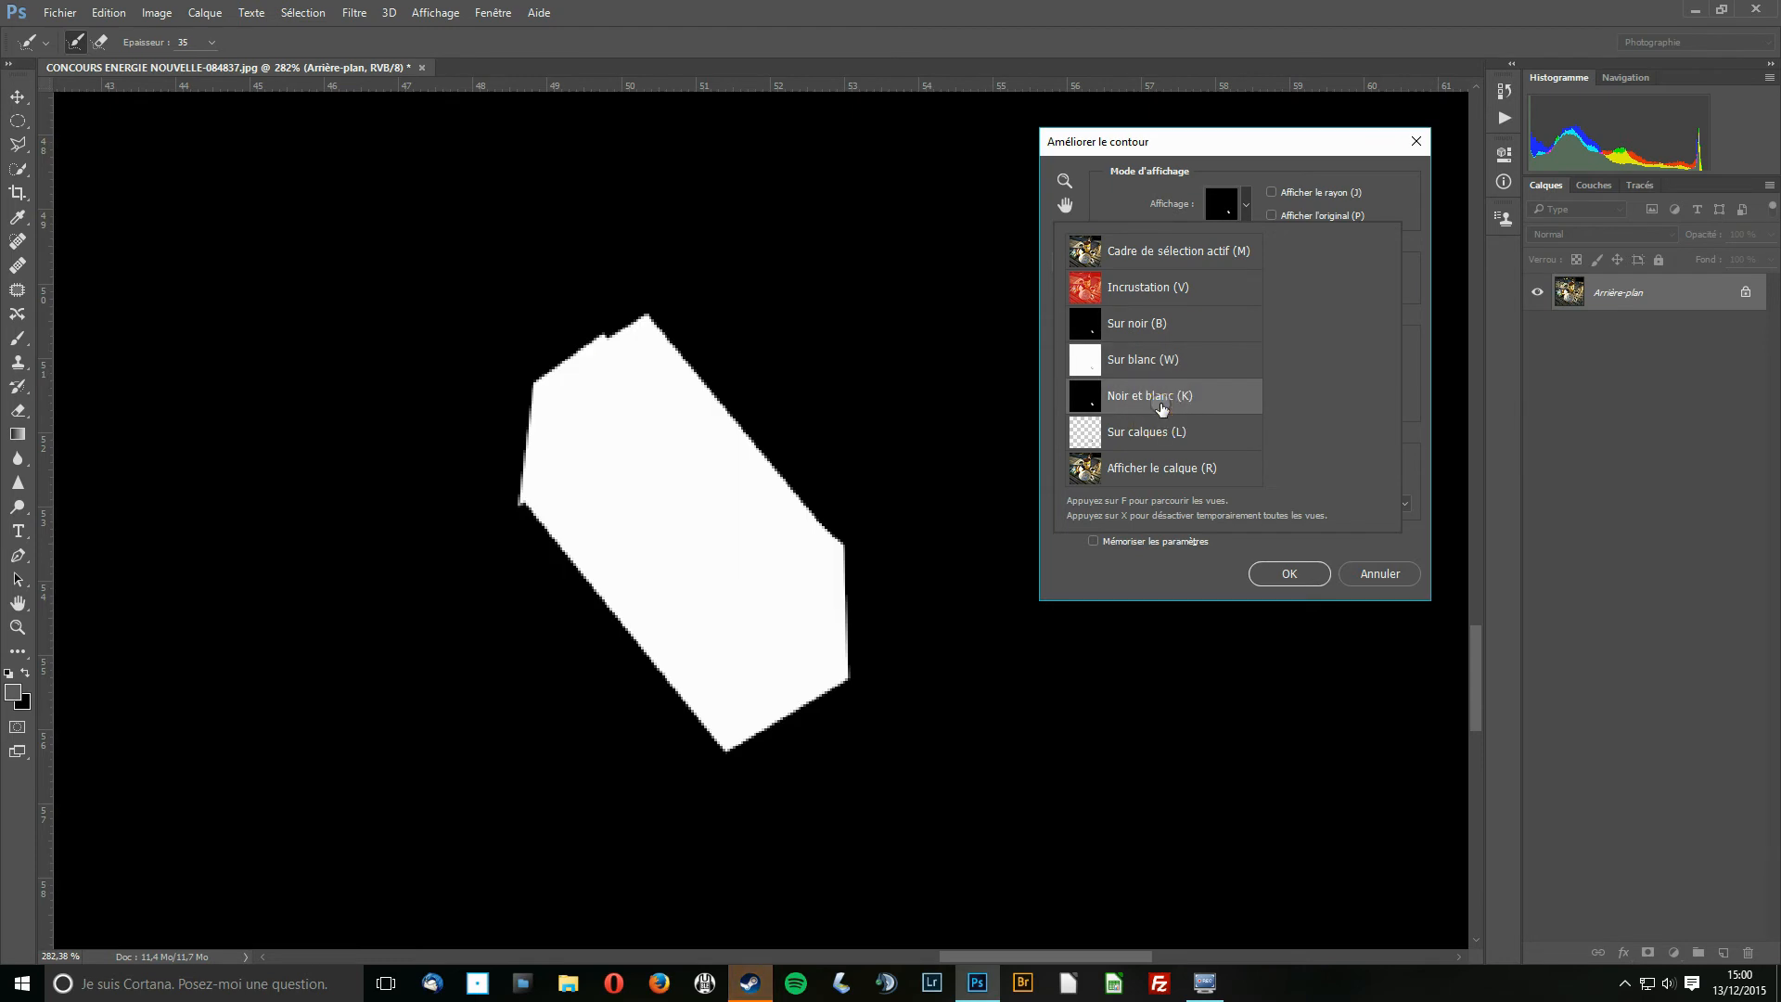
left_click(1178, 286)
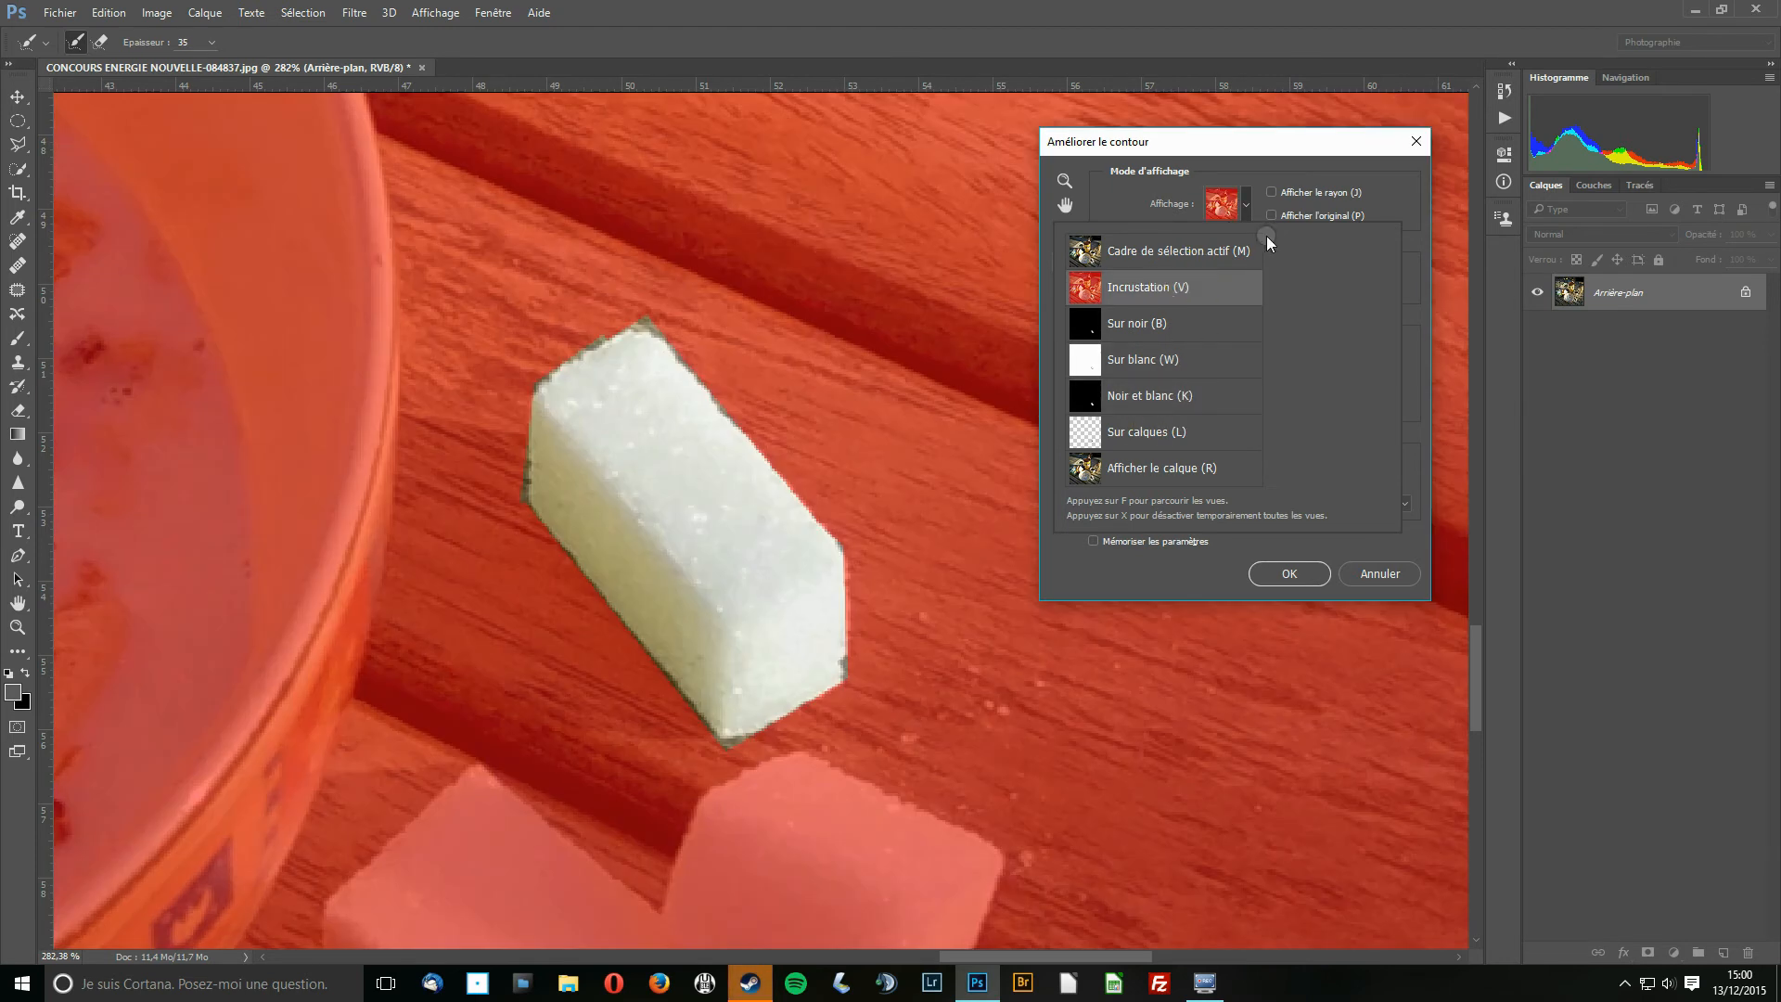
left_click(1246, 206)
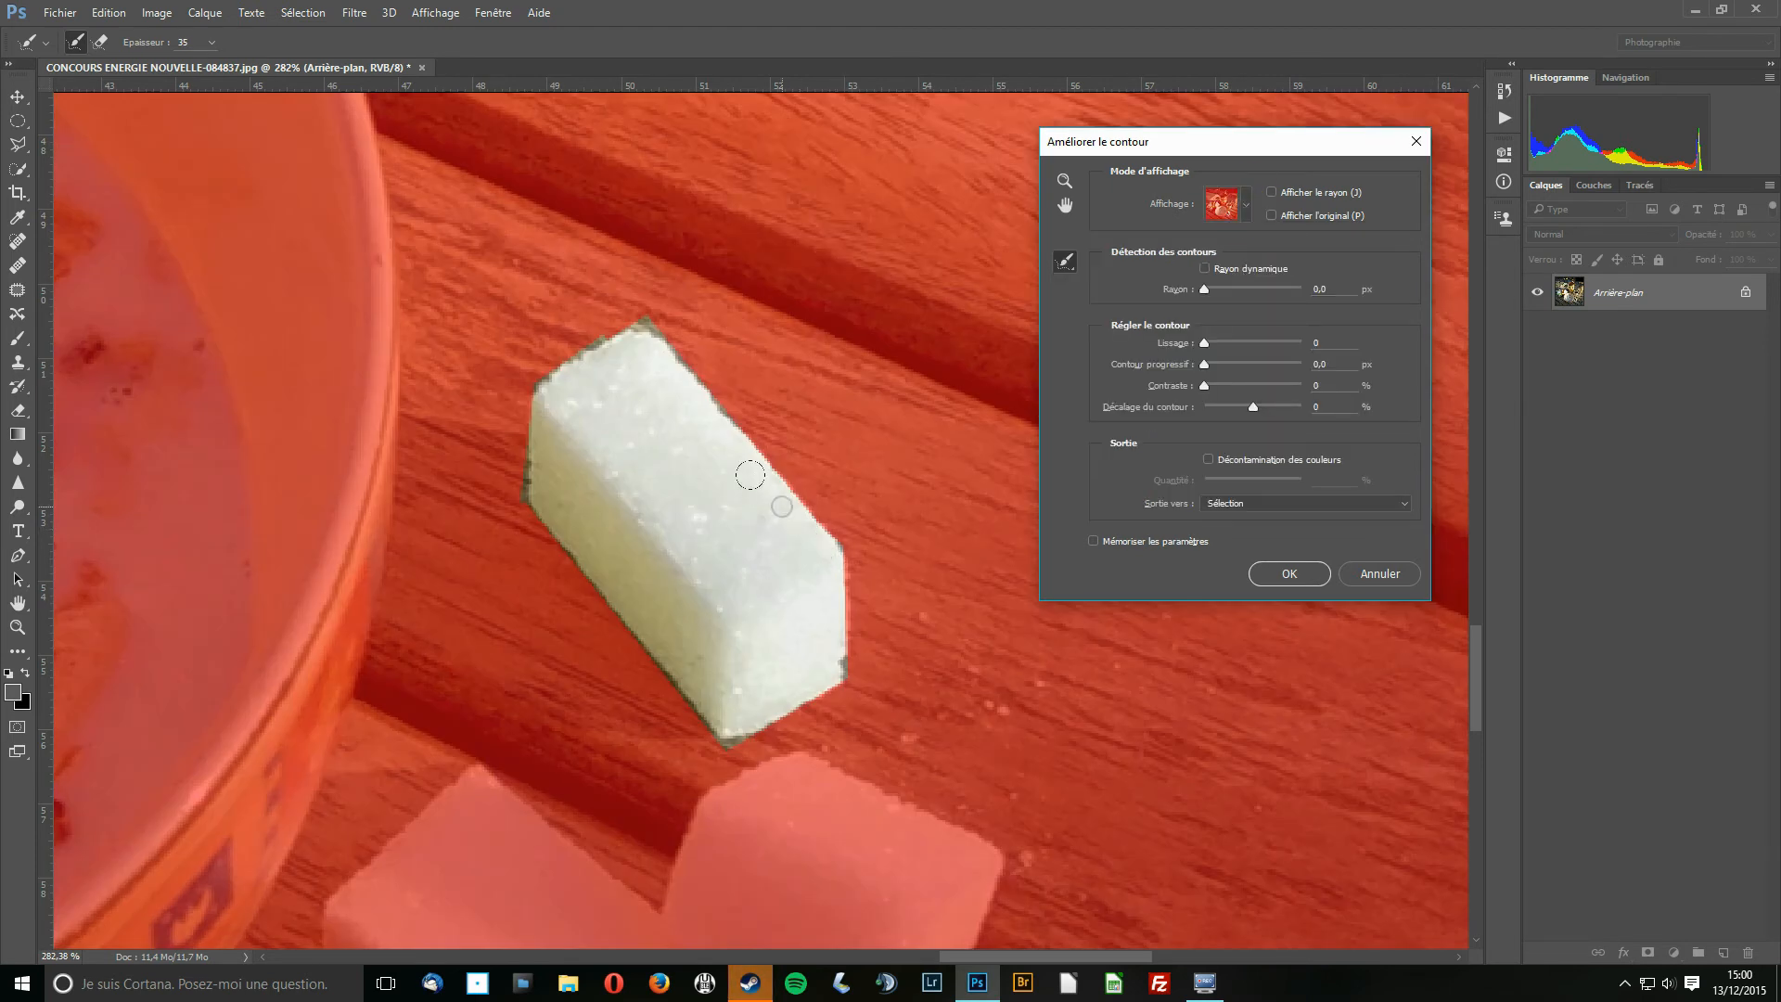
Try medium, near-maximum and low smoothing (Lissage) on the sugar cube's edge and reset the smoothing to 0
scroll(767, 472, "up", 1)
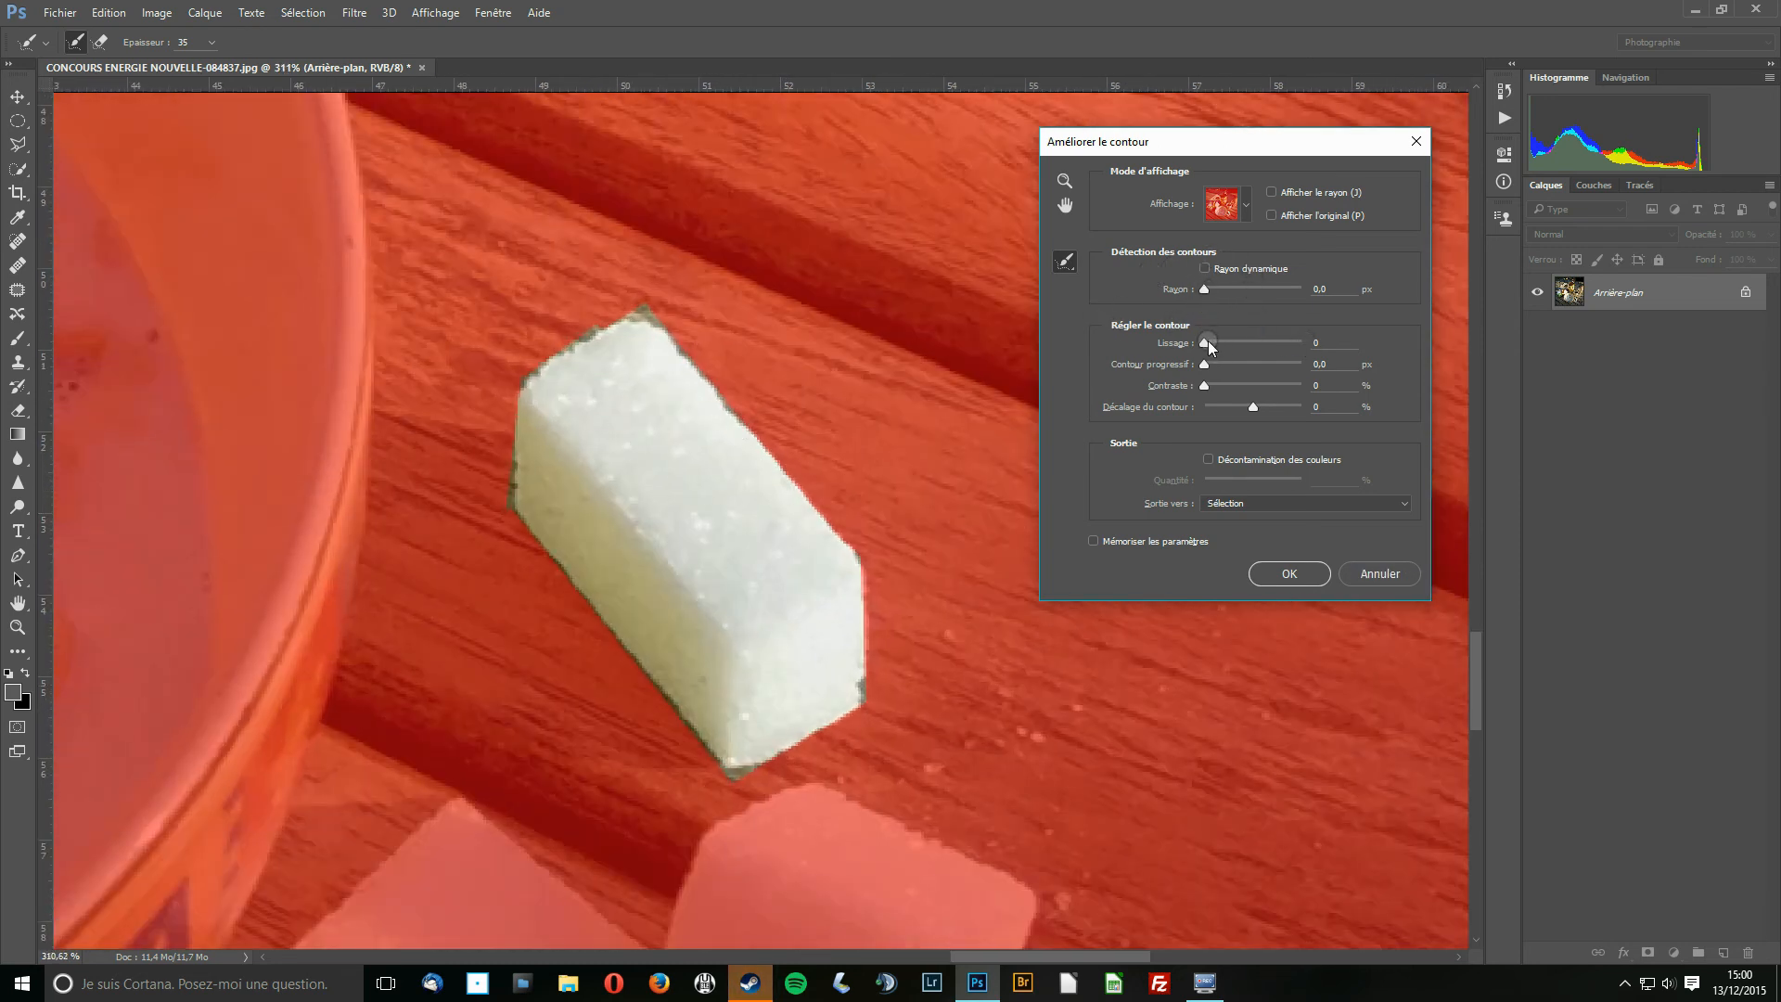
left_click_drag(1204, 338, 1251, 342)
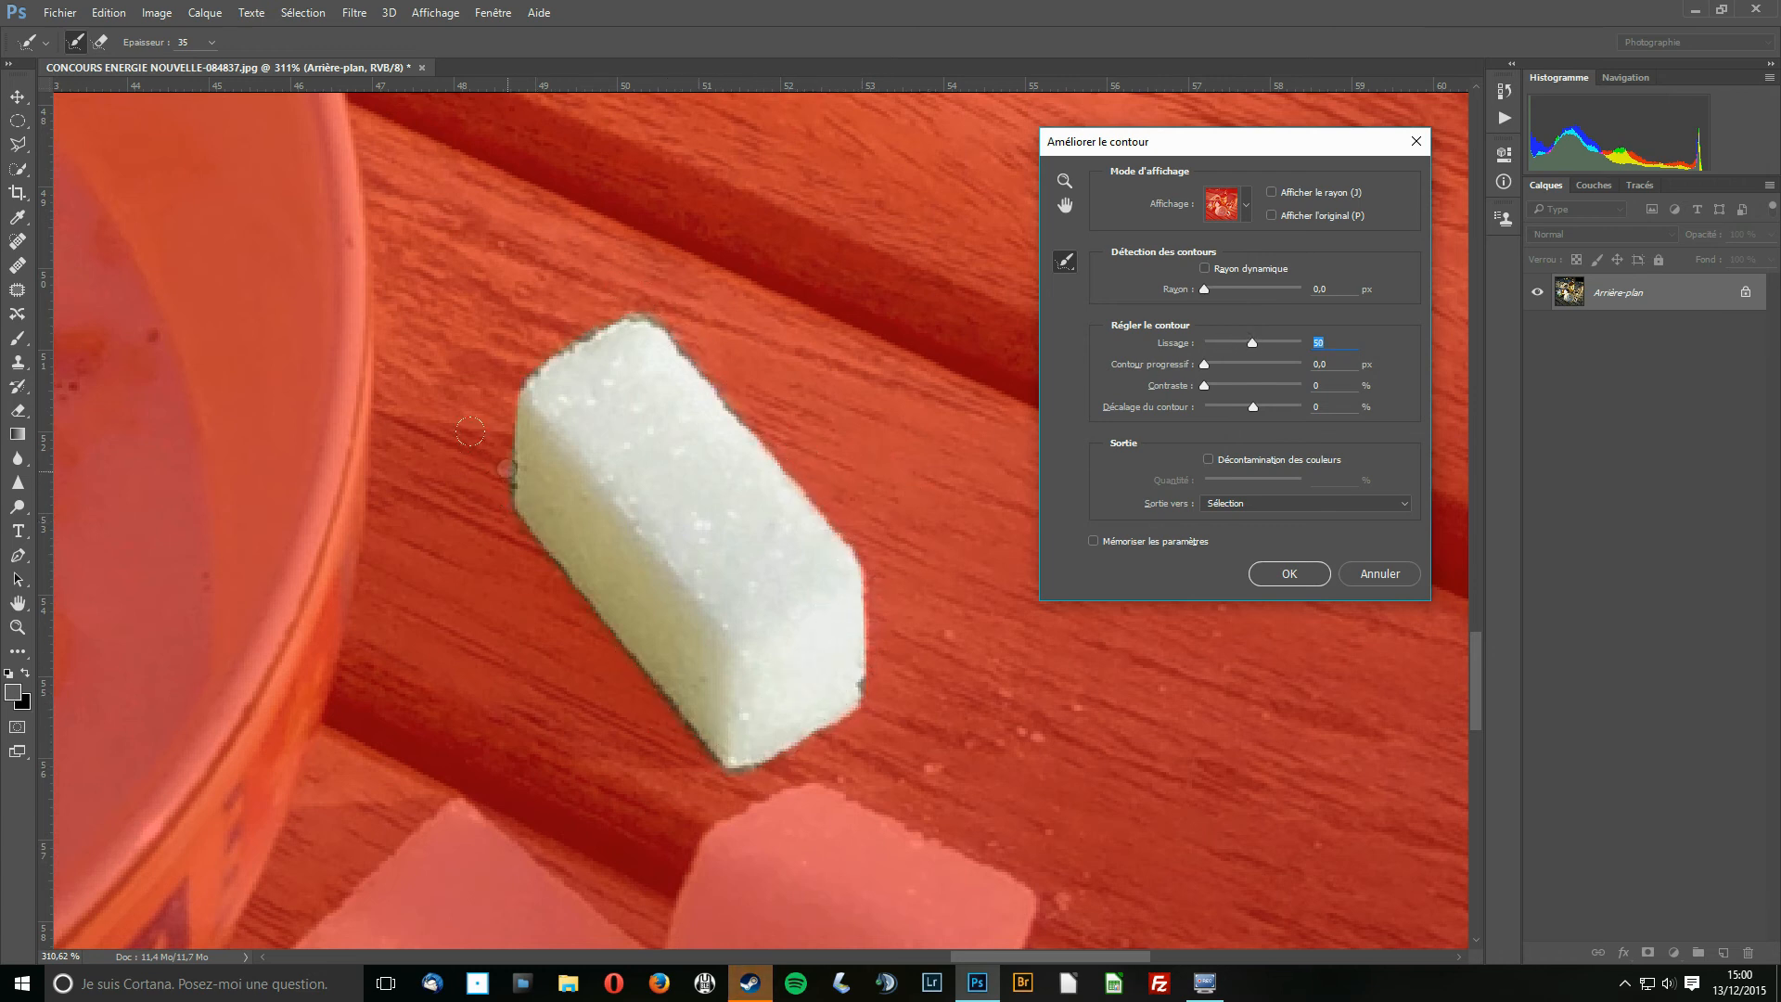
left_click_drag(1252, 344, 1303, 347)
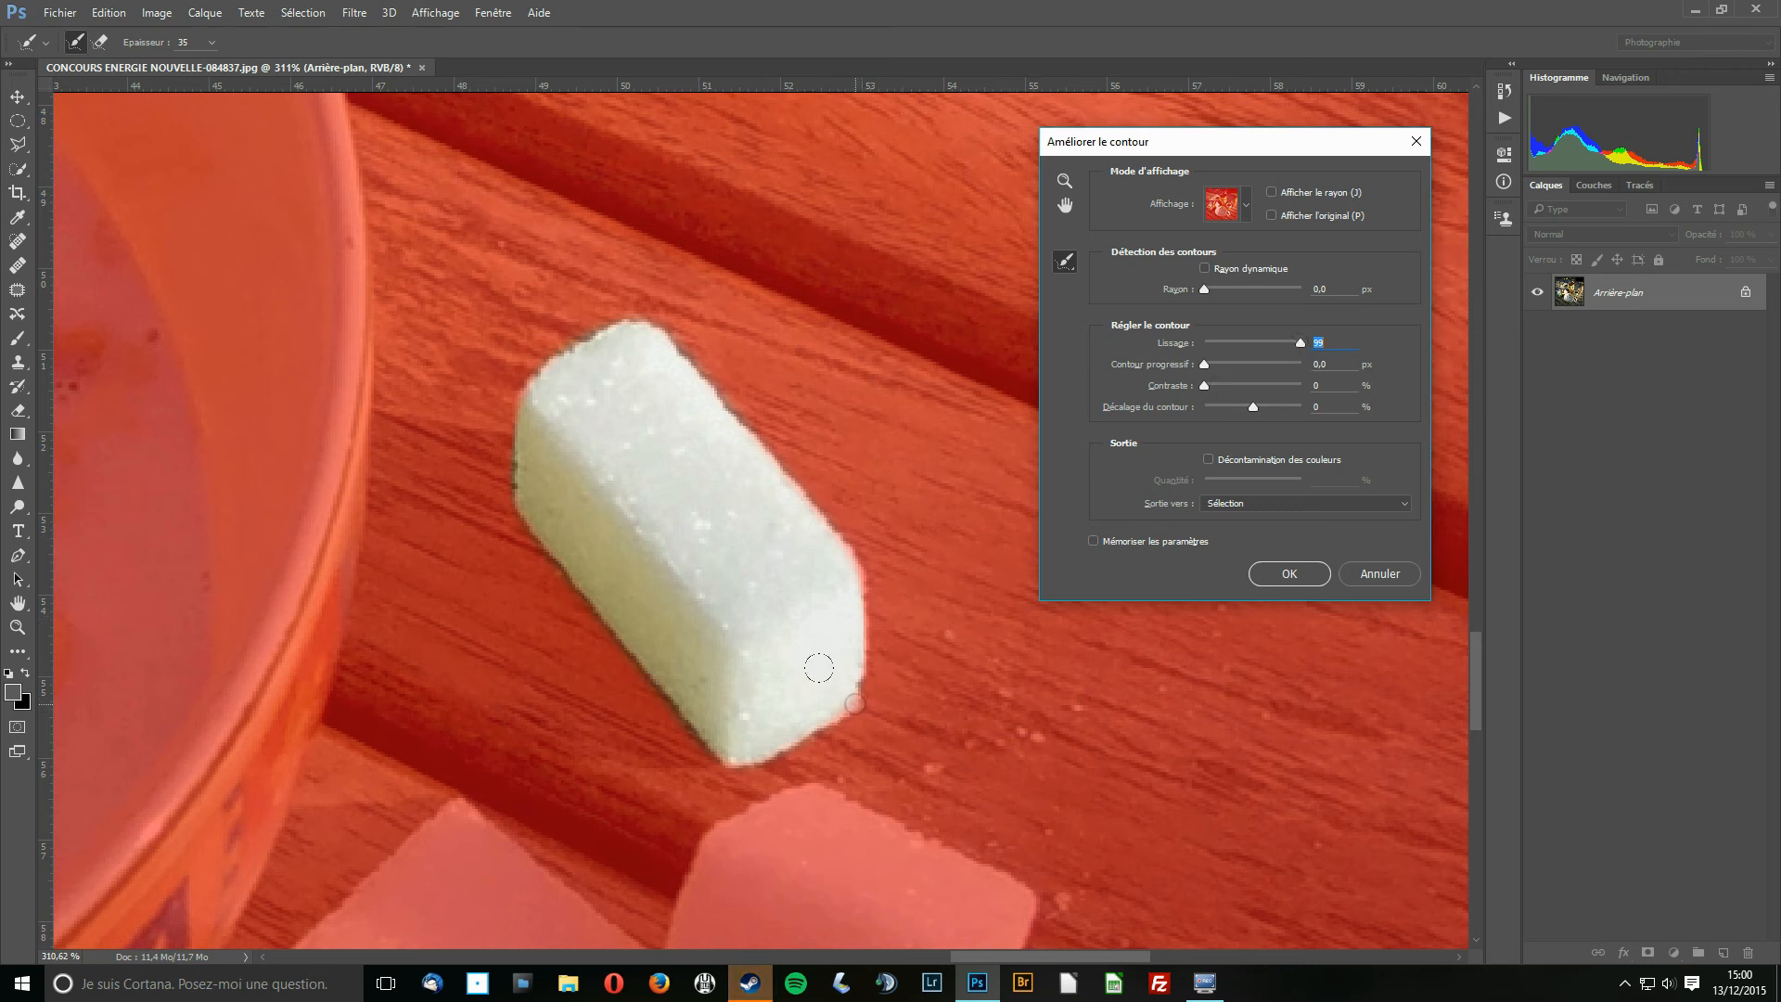
left_click_drag(1298, 345, 1218, 344)
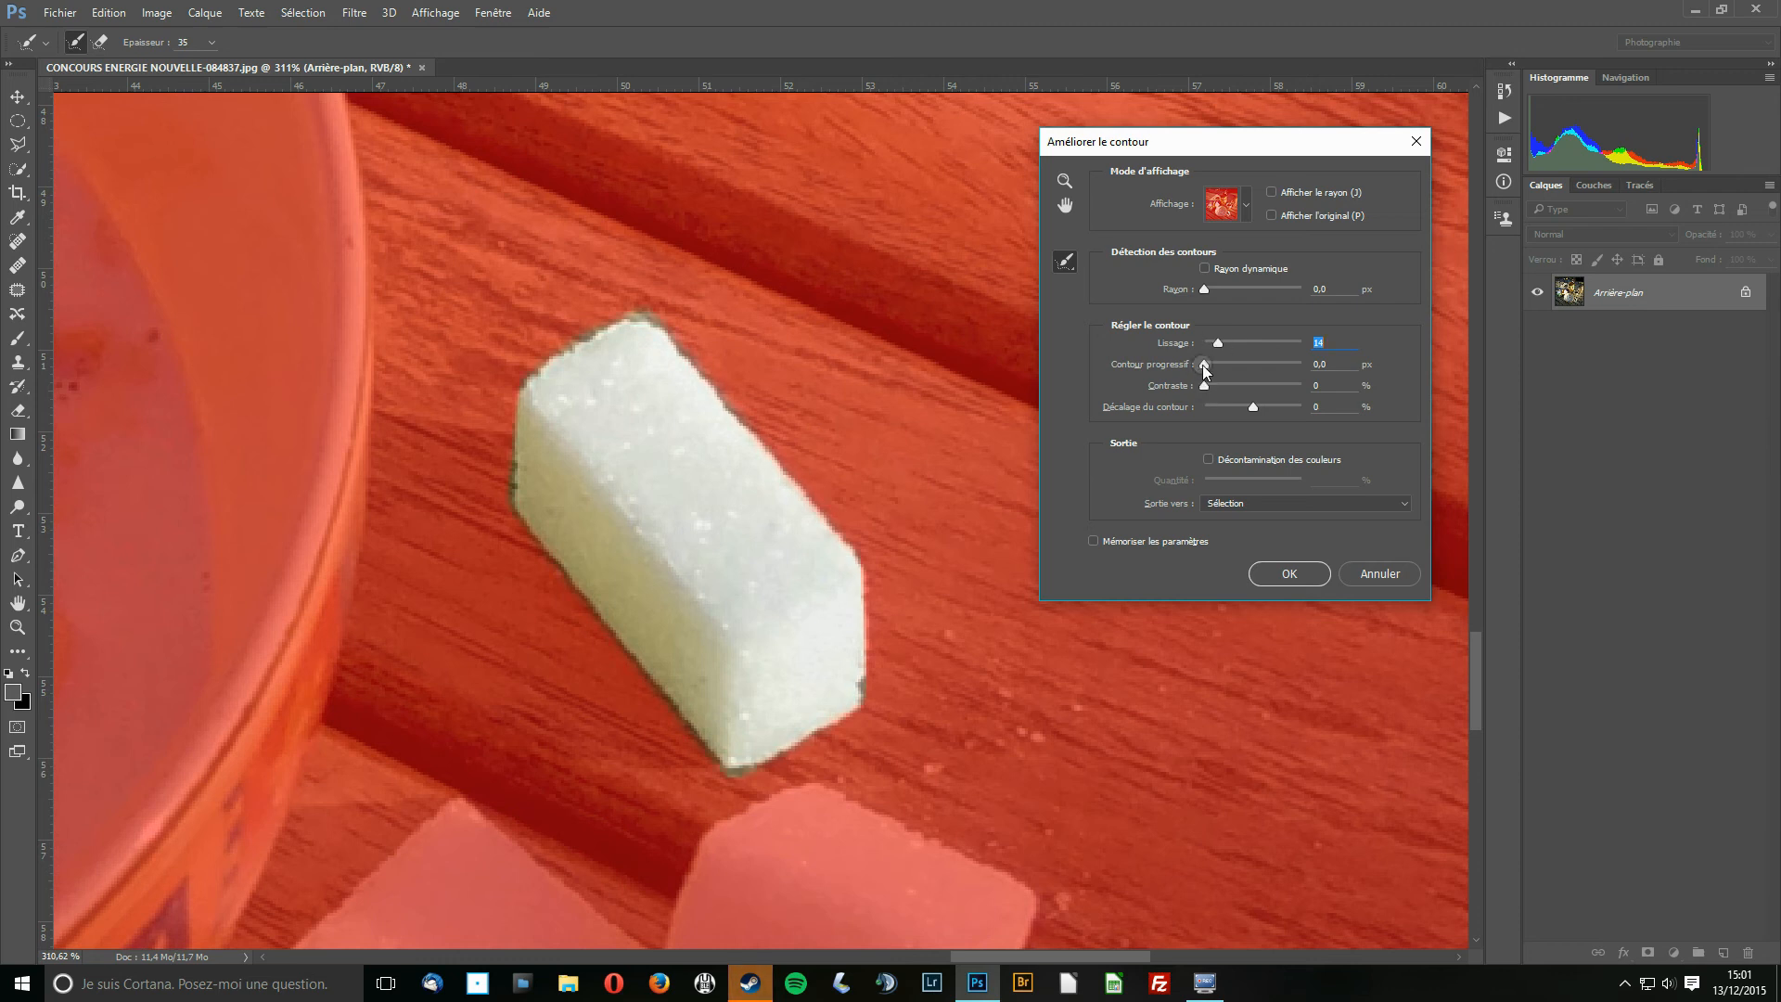
left_click_drag(1206, 365, 1204, 343)
Set the feather (Contour progressif) of the sugar cube's refined edge to 0,1 px
left_click(1323, 365)
type("0")
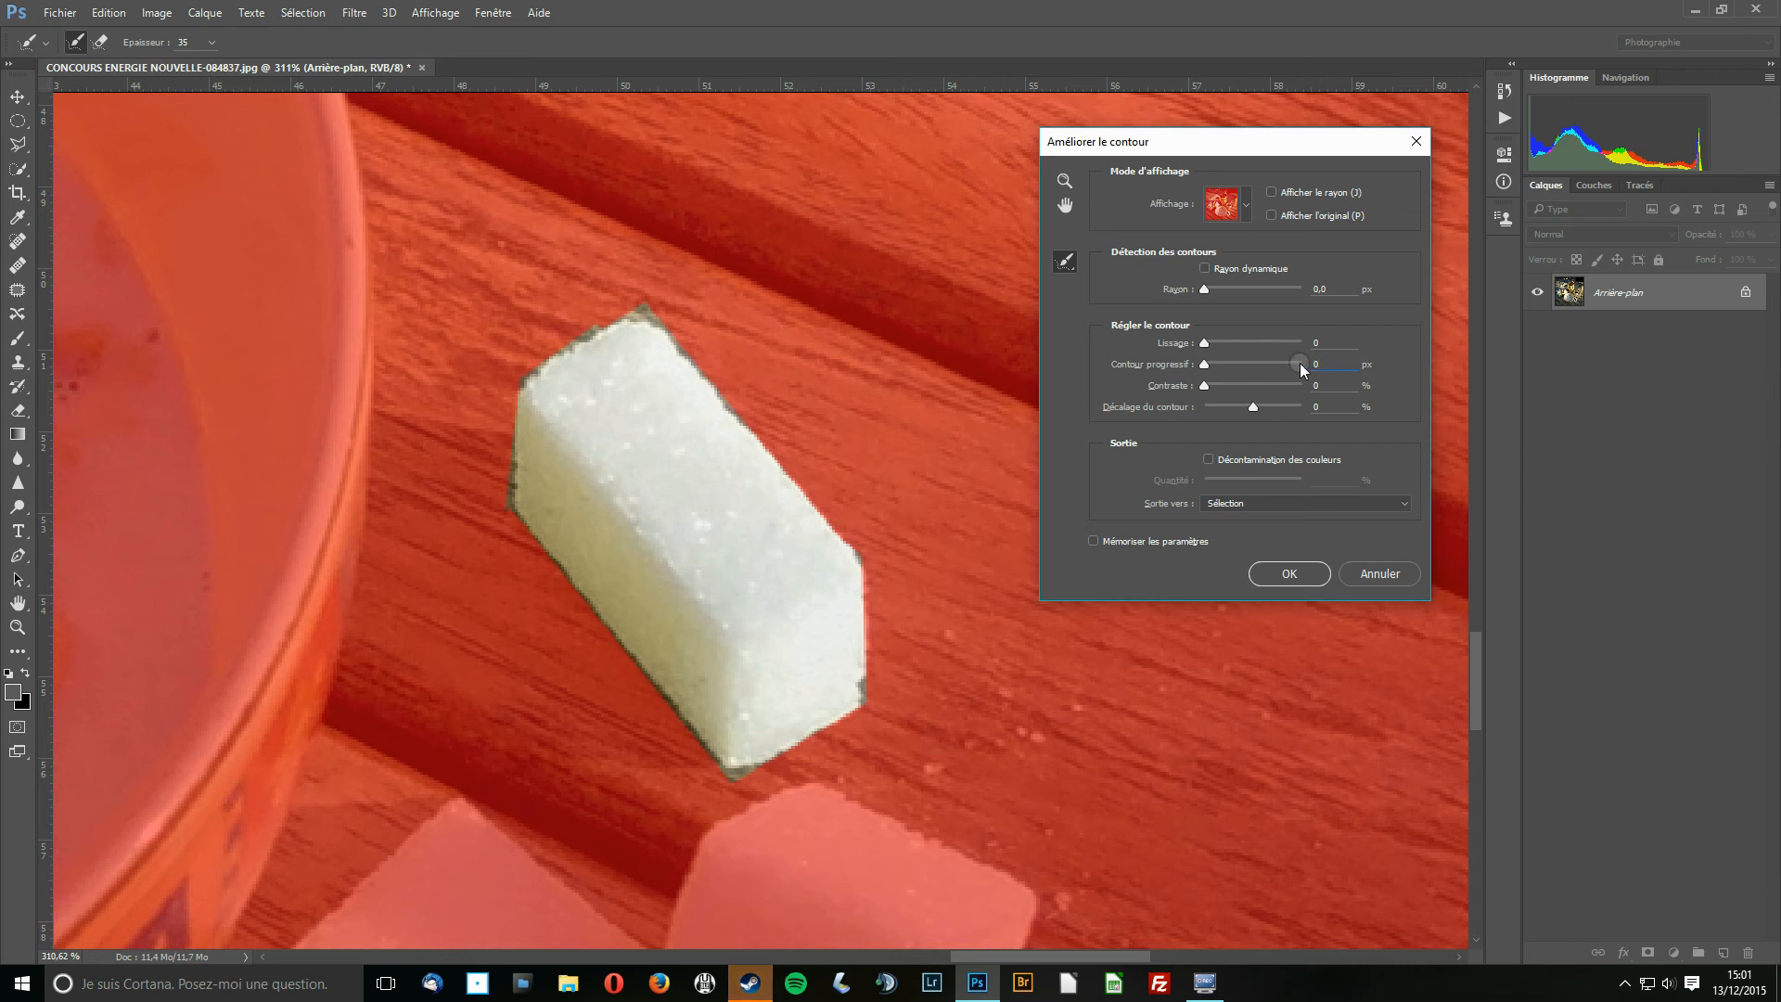
type(",1")
key("Tab")
Try a contrast (Contraste) of 91 % on the sugar cube's edge, discard the refinement and deselect the cube
mouse_move(1203, 387)
left_mouse_down()
mouse_move(1259, 388)
mouse_move(1214, 389)
left_mouse_up()
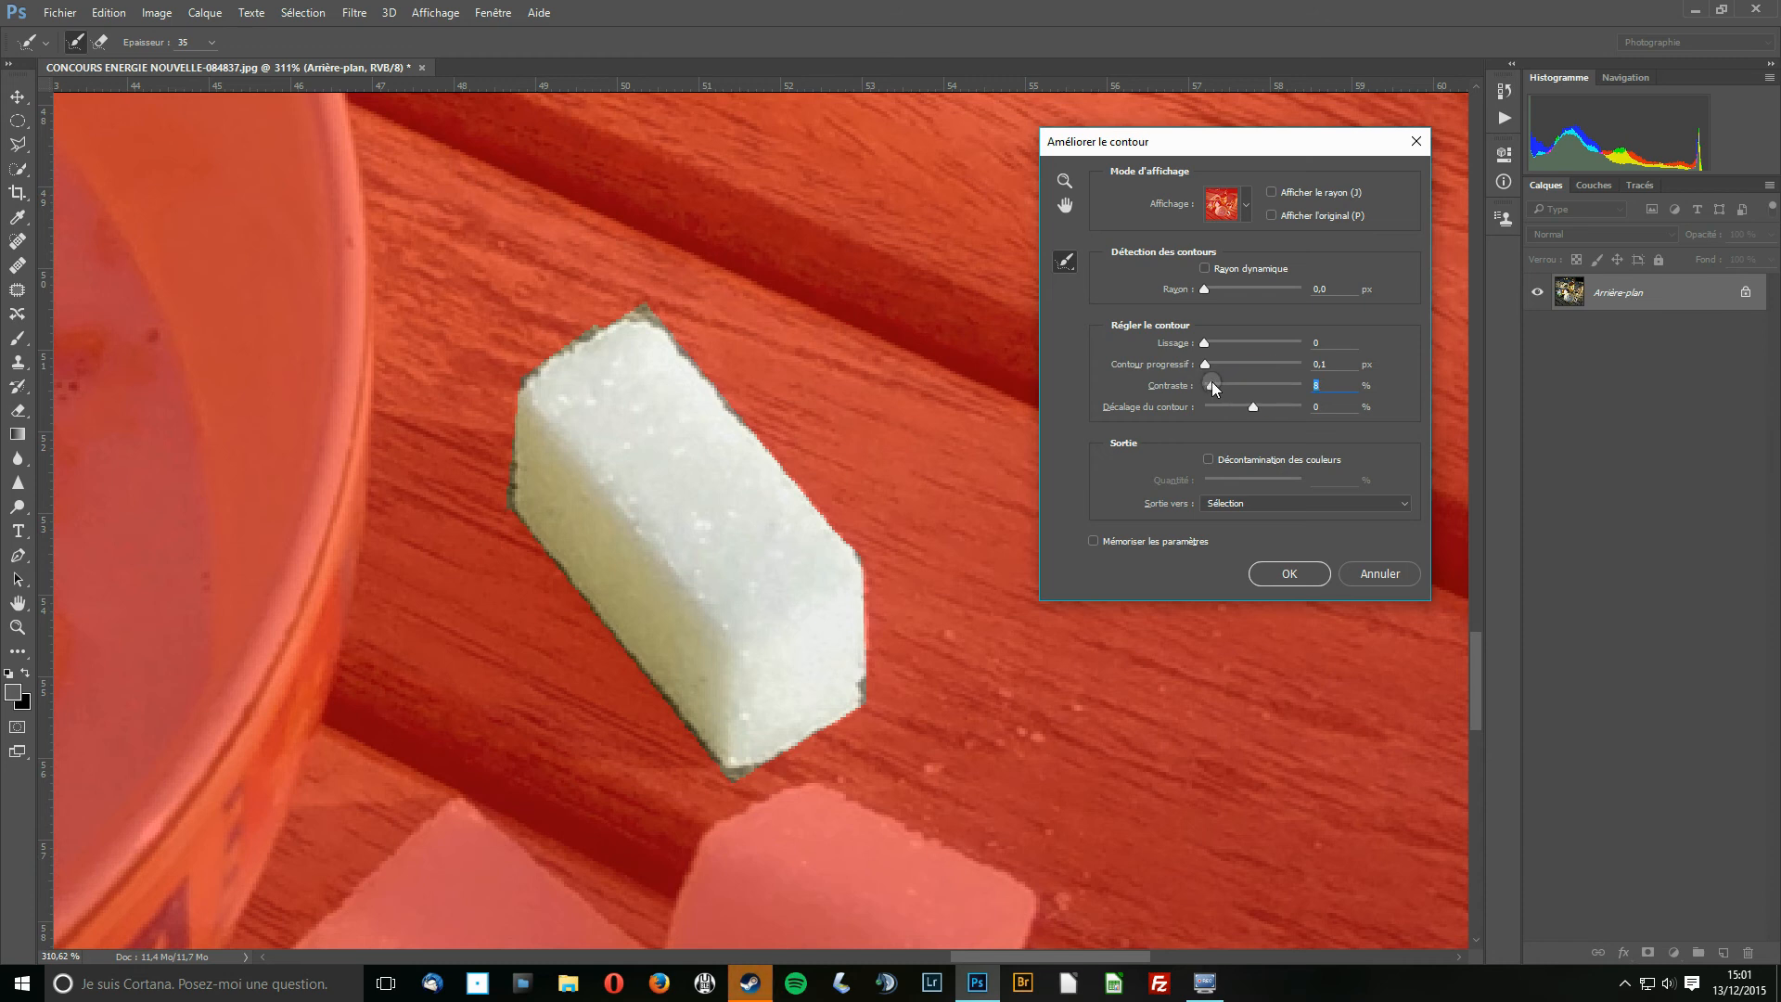
left_click(1197, 394)
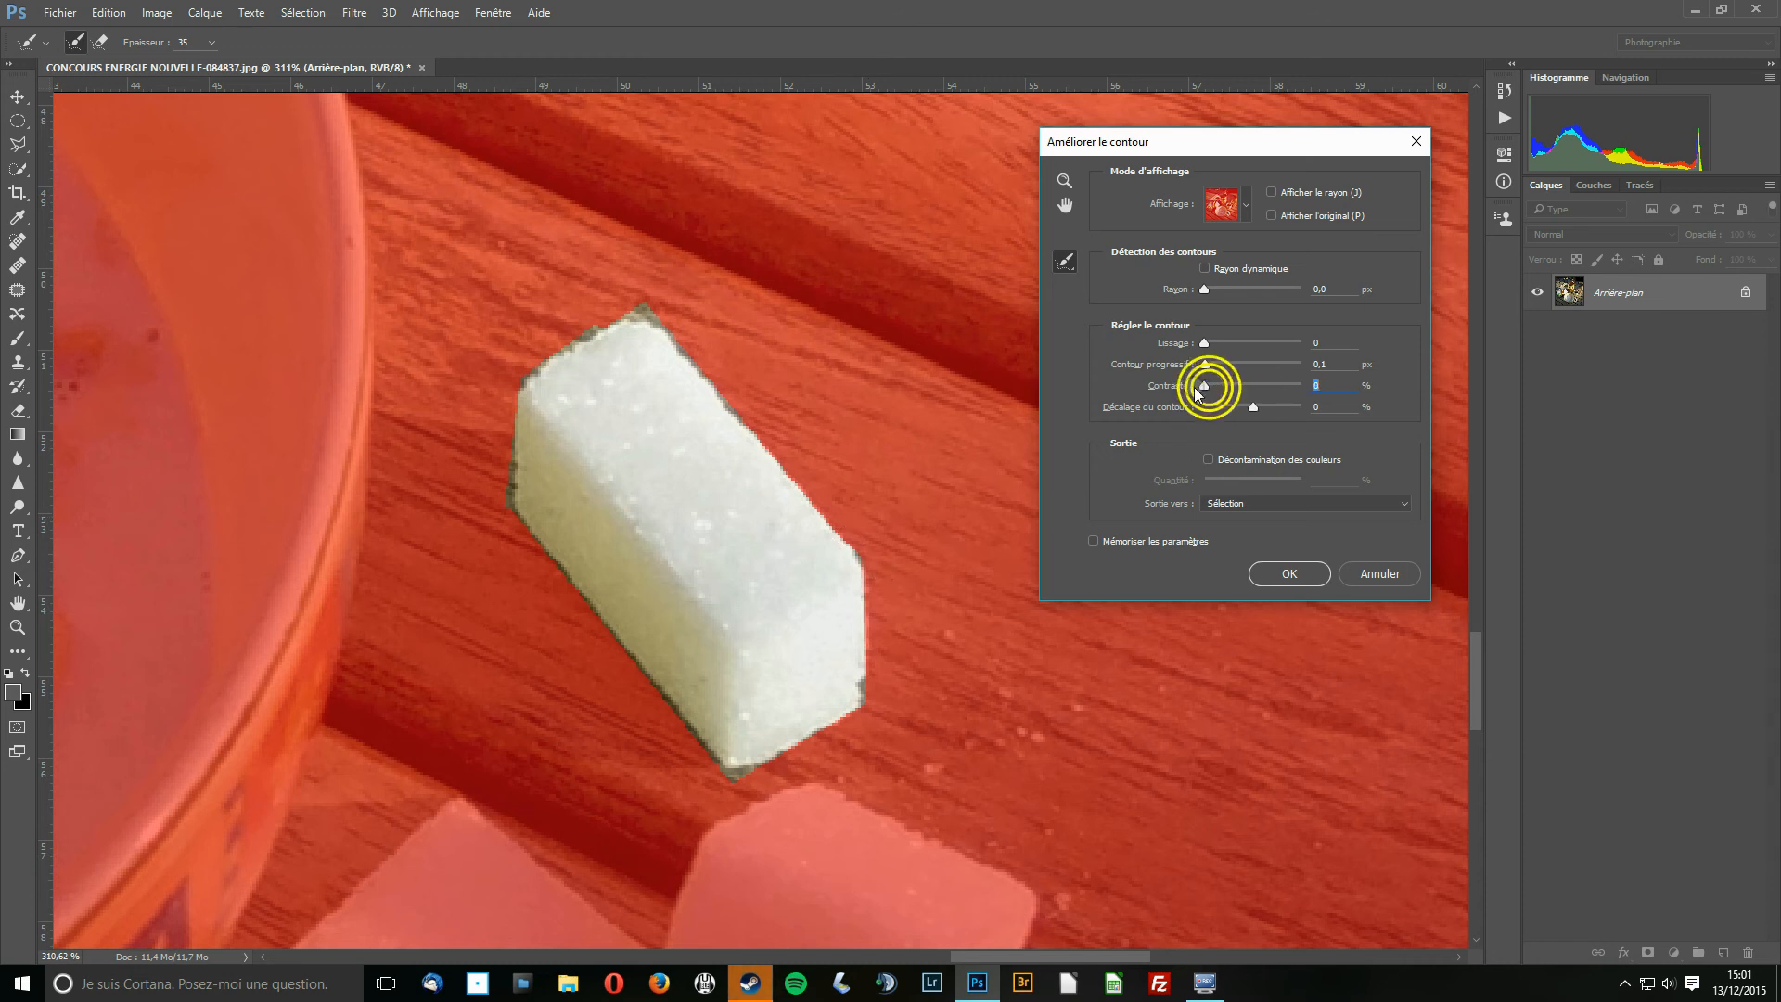
left_click_drag(1205, 386, 1263, 389)
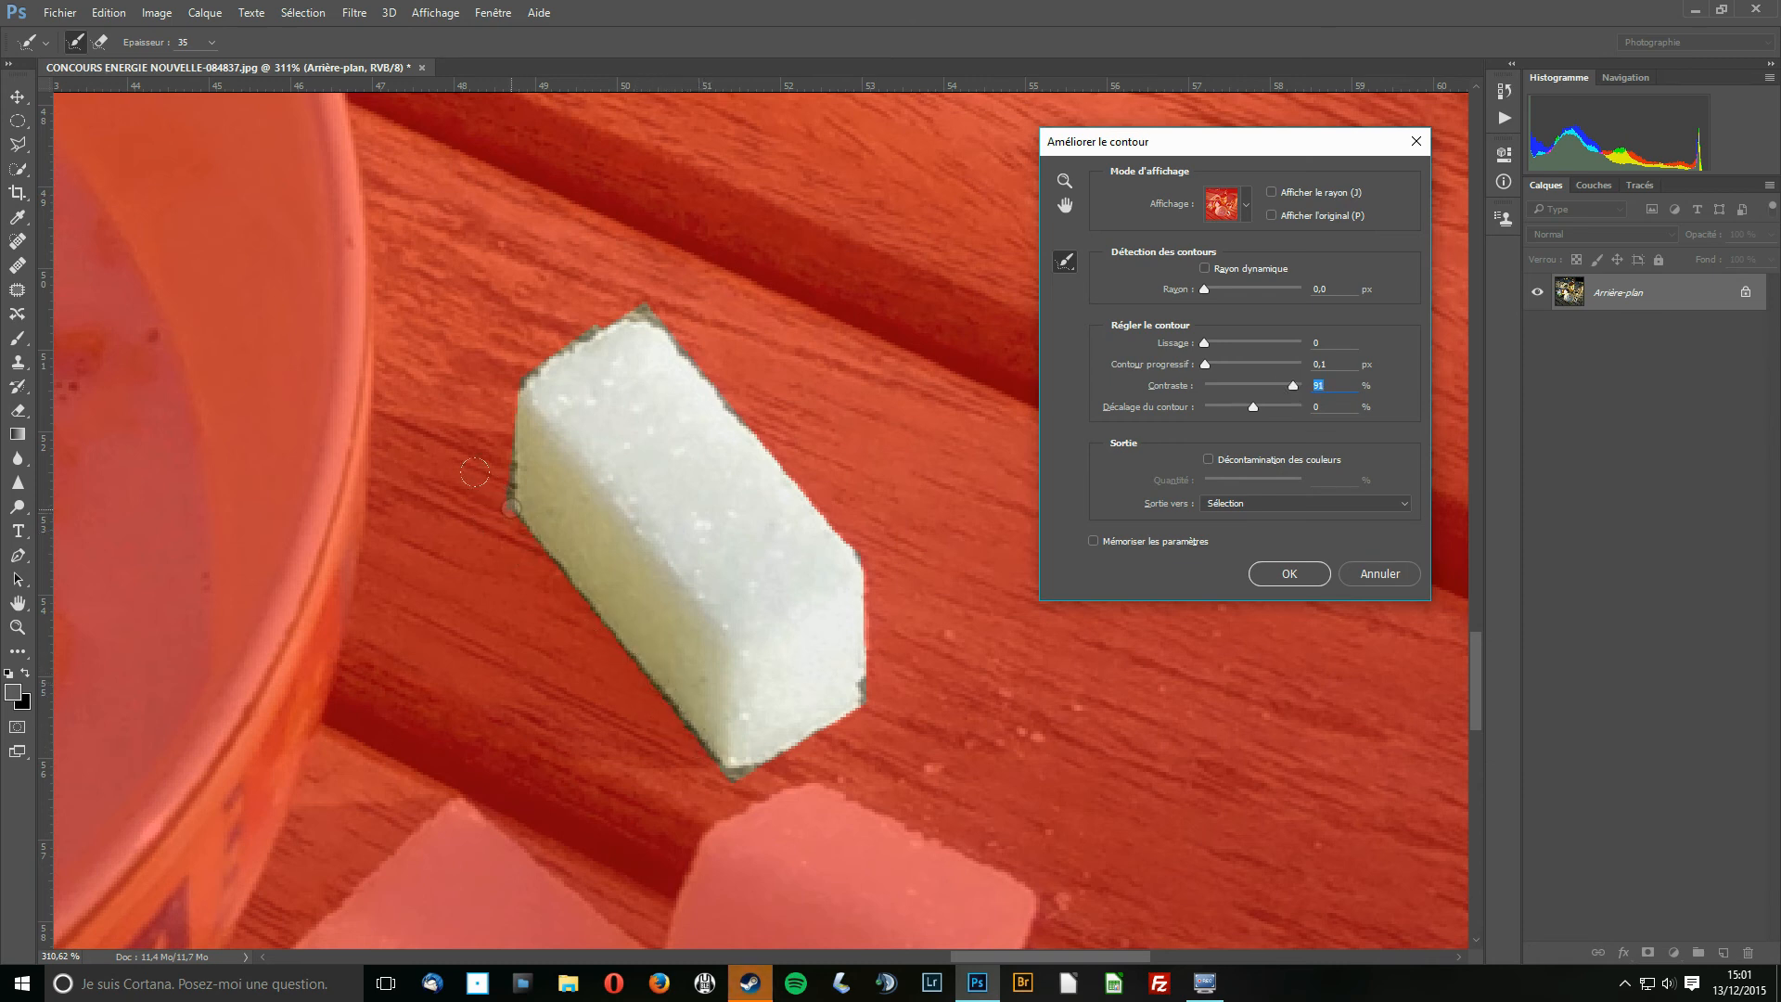
left_click_drag(1290, 388, 1174, 390)
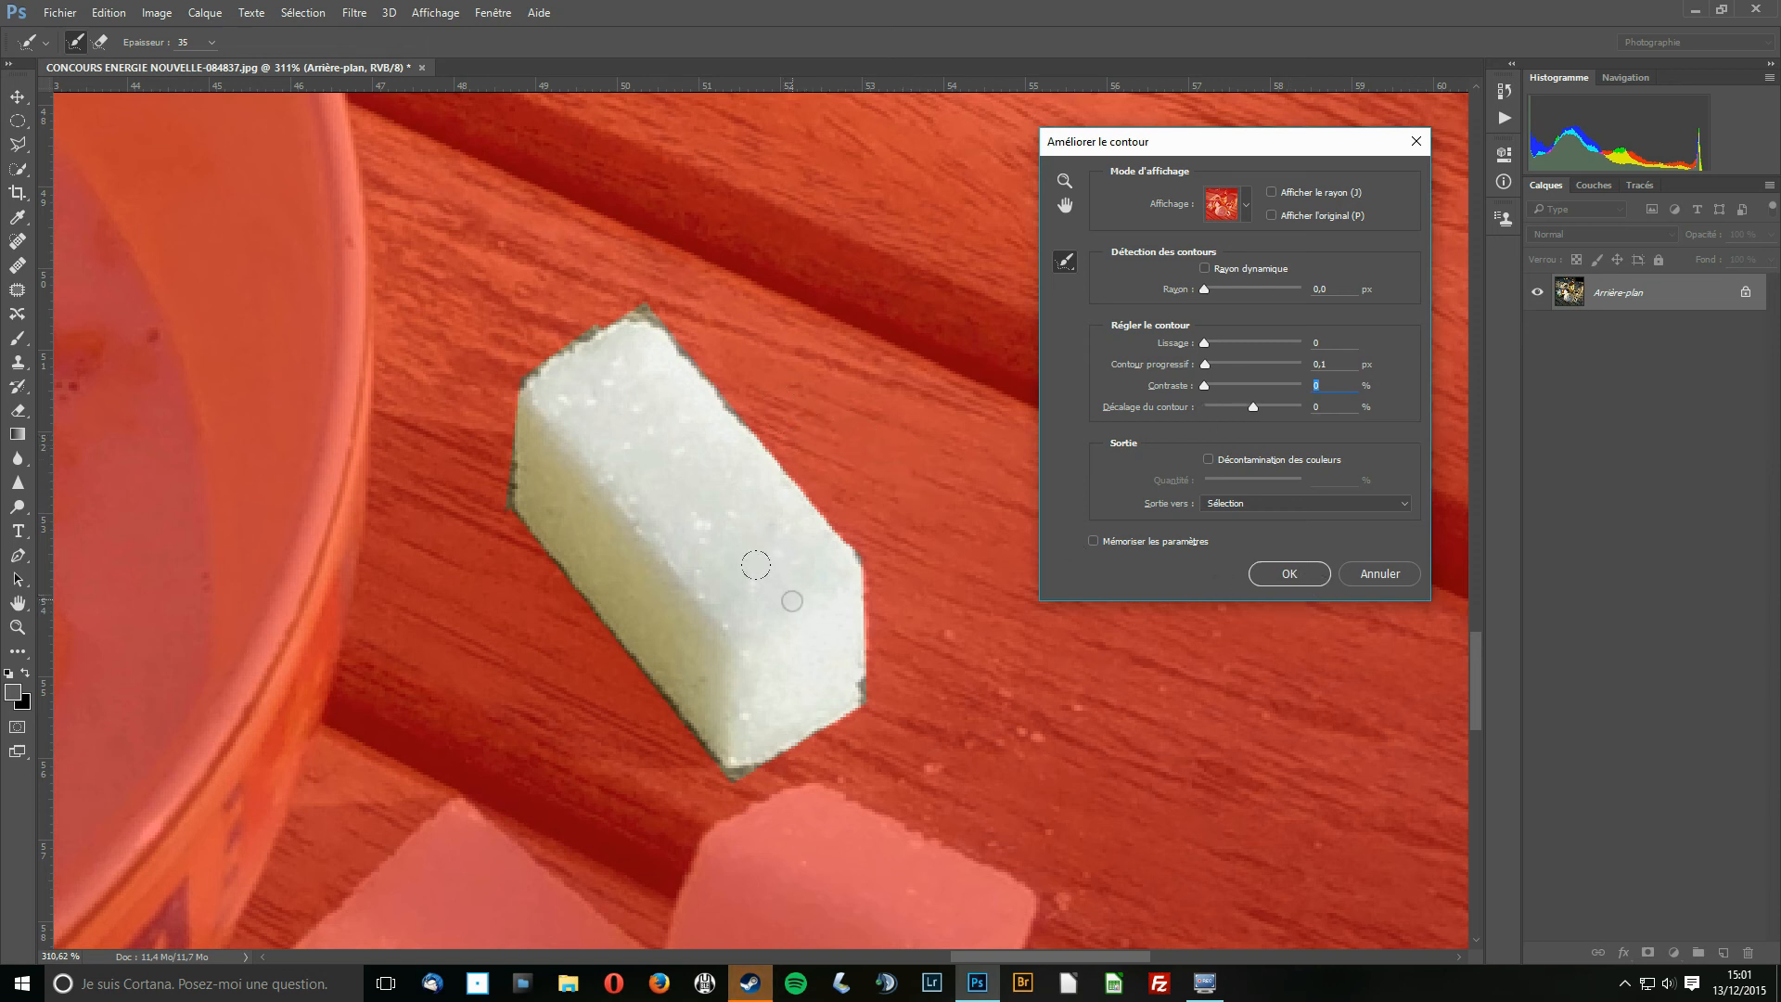
left_click(1374, 573)
key("ctrl+d")
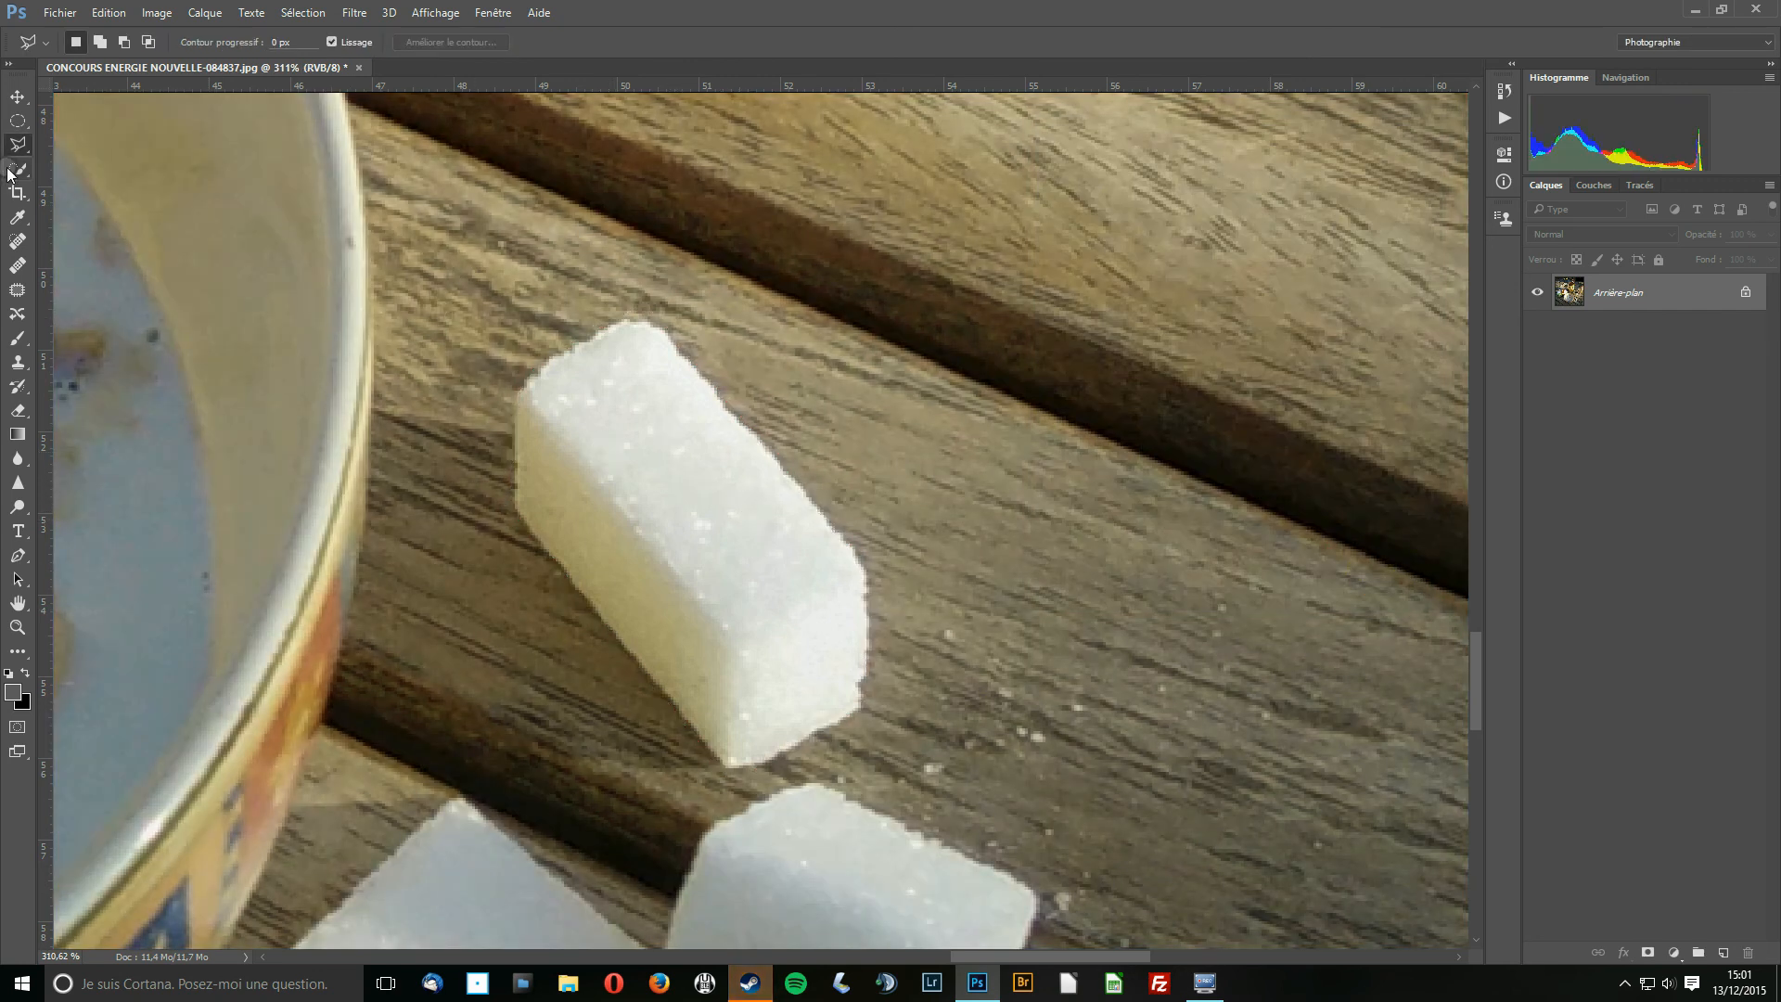
Outline the upper sugar cube beside the bowl again with a closed polygonal lasso selection
left_click(510, 399)
left_click(509, 506)
left_click(768, 765)
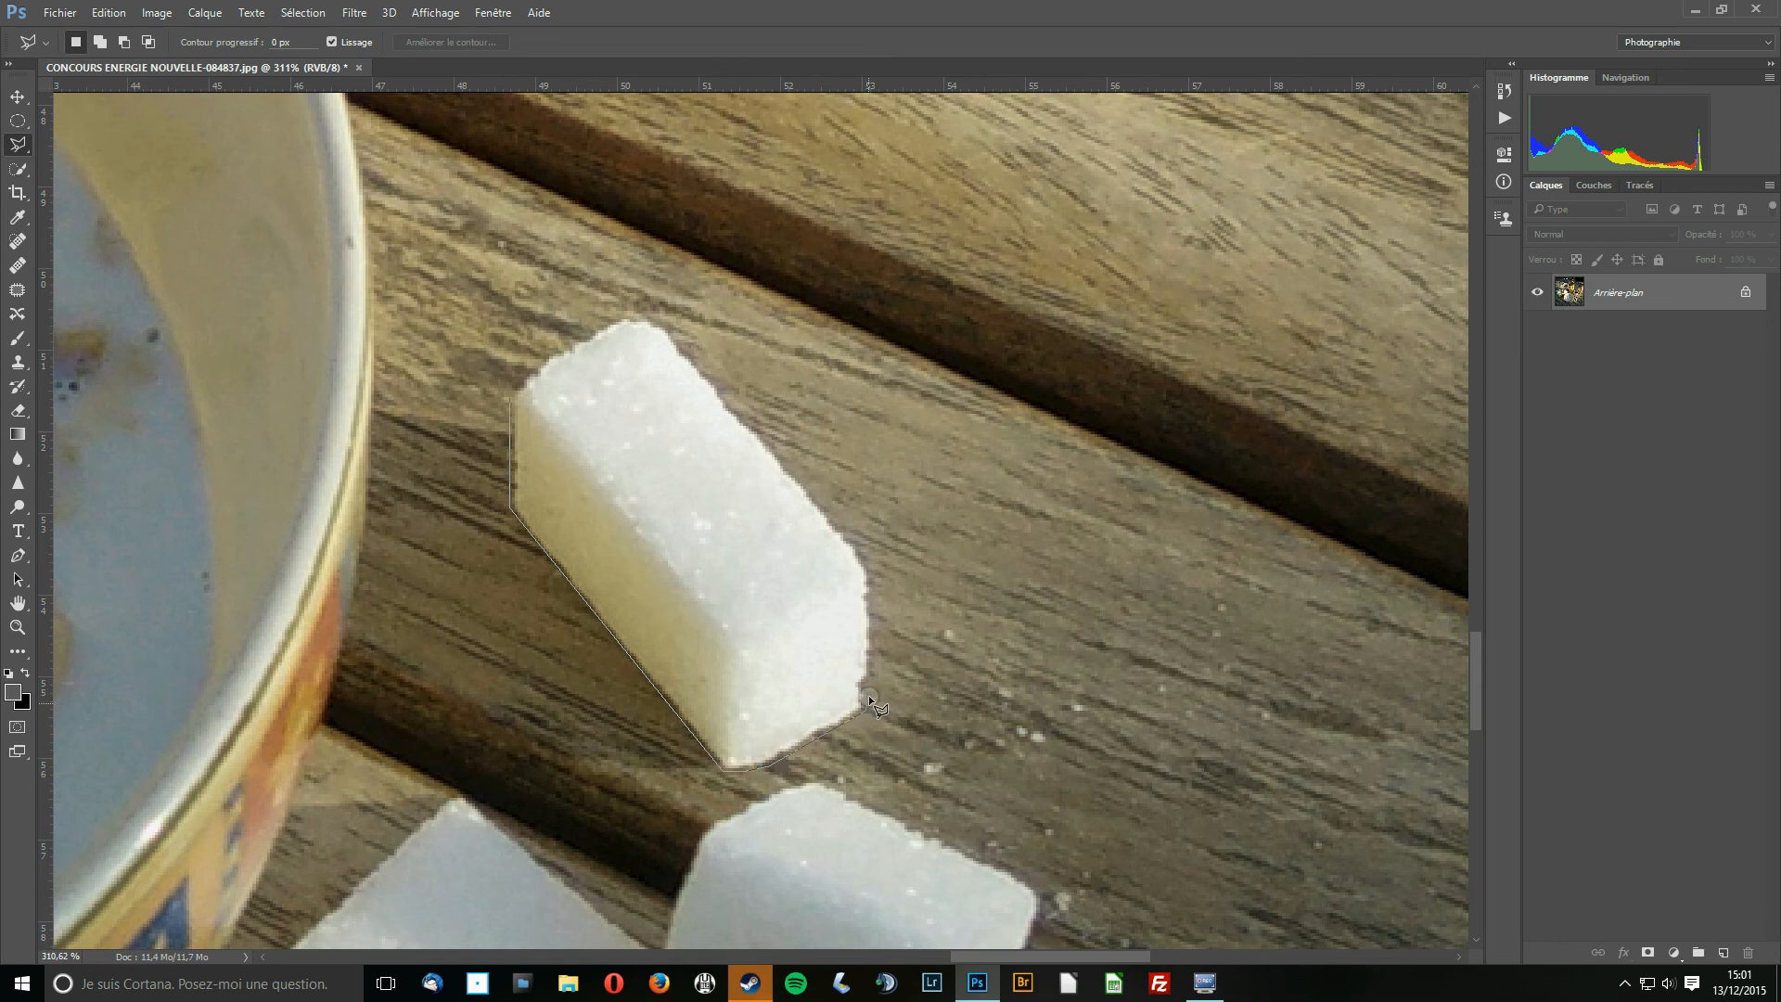
left_click(869, 559)
left_click(510, 399)
Open Refine Edge (Améliorer le contour) for the new sugar cube selection and display it in Incrustation mode
left_click(302, 12)
left_click(350, 234)
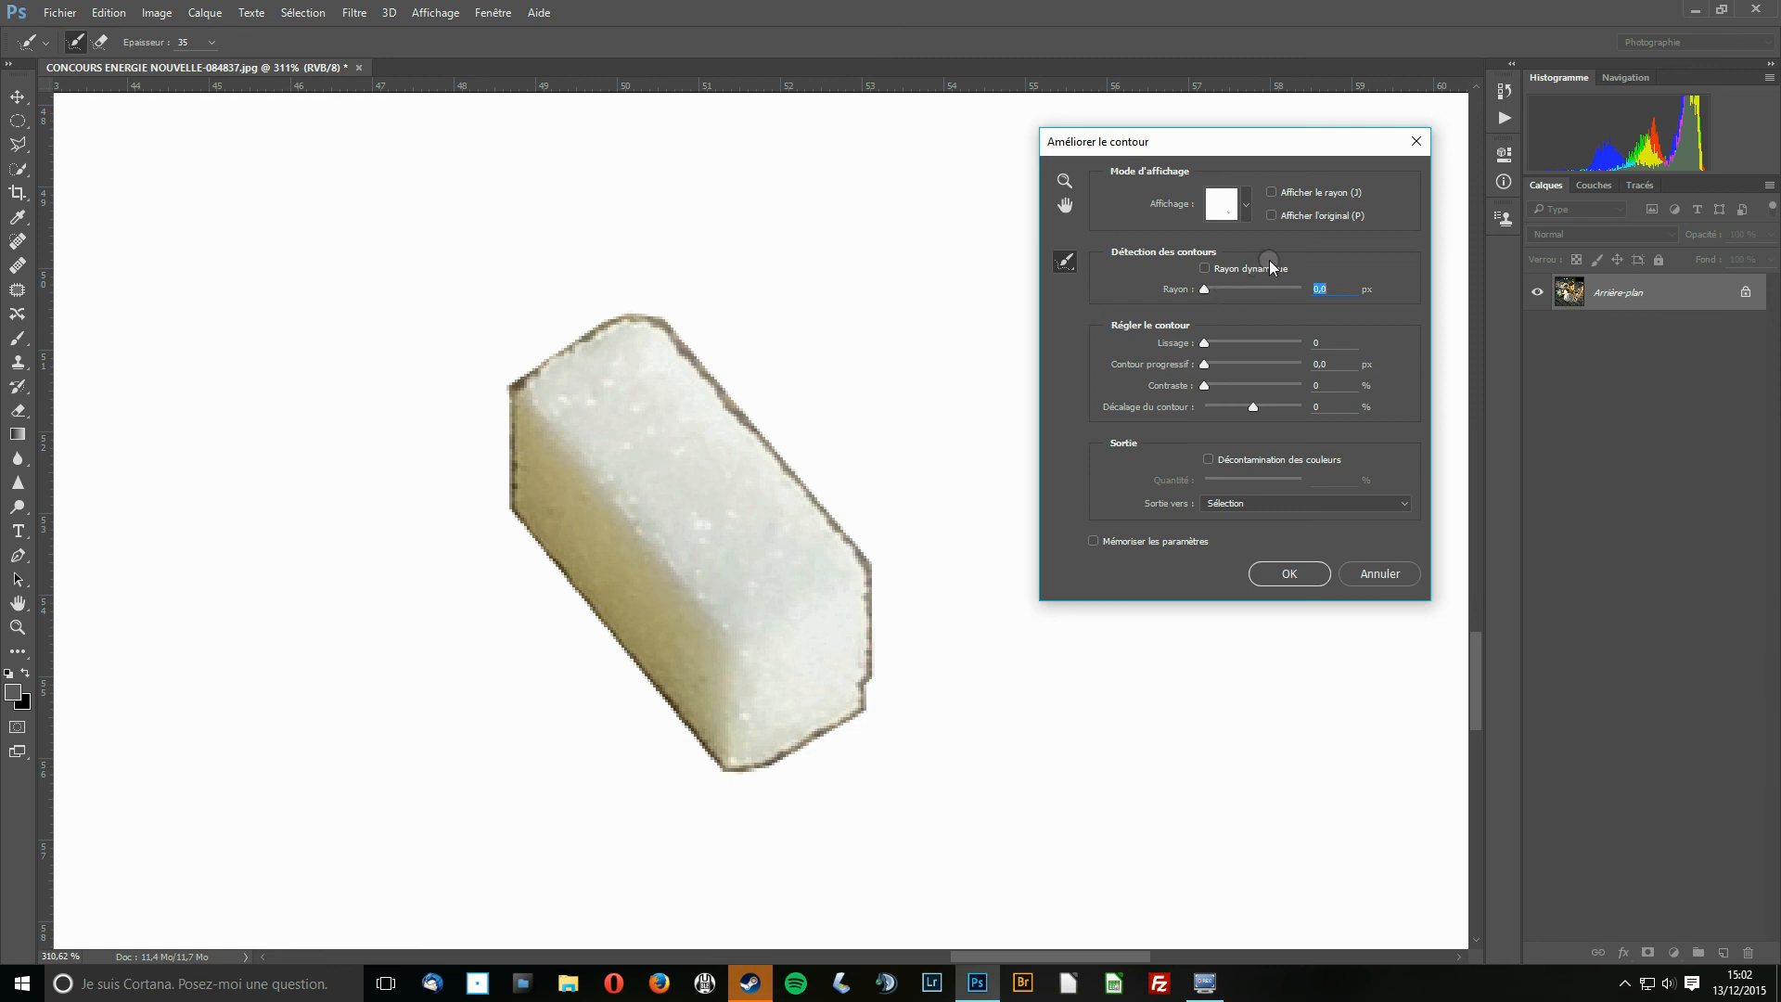
left_click(1244, 200)
left_click(1139, 288)
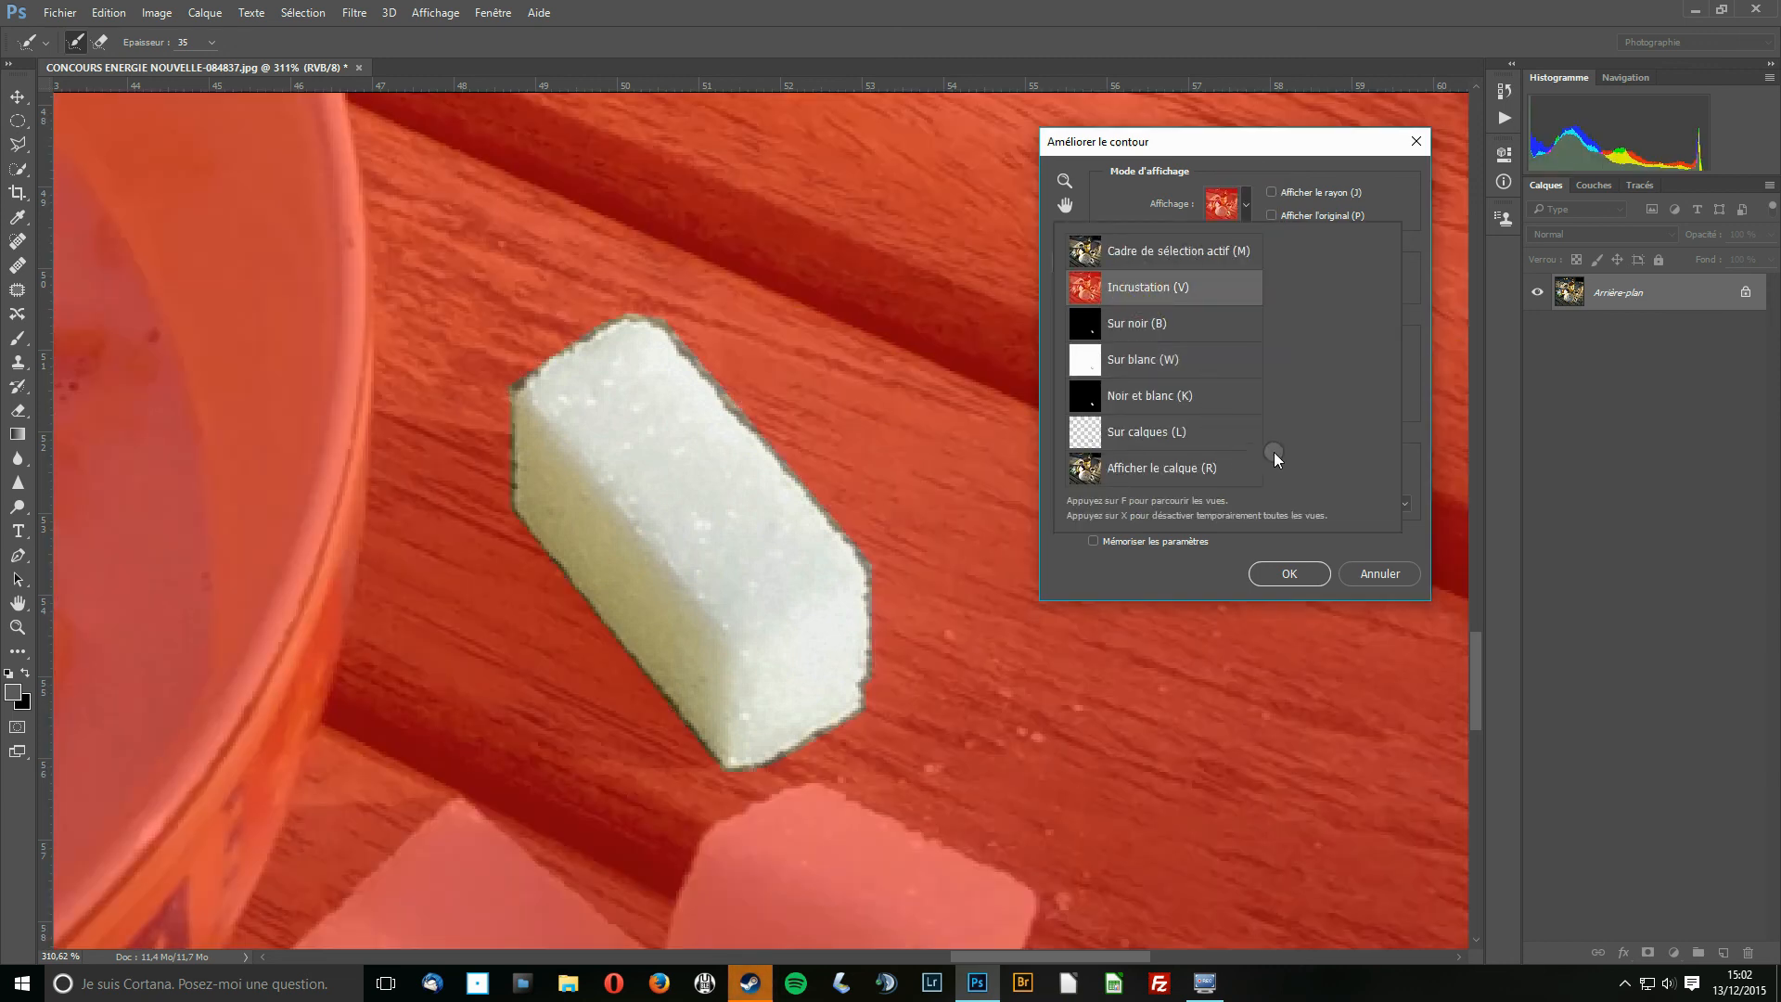
left_click(1245, 202)
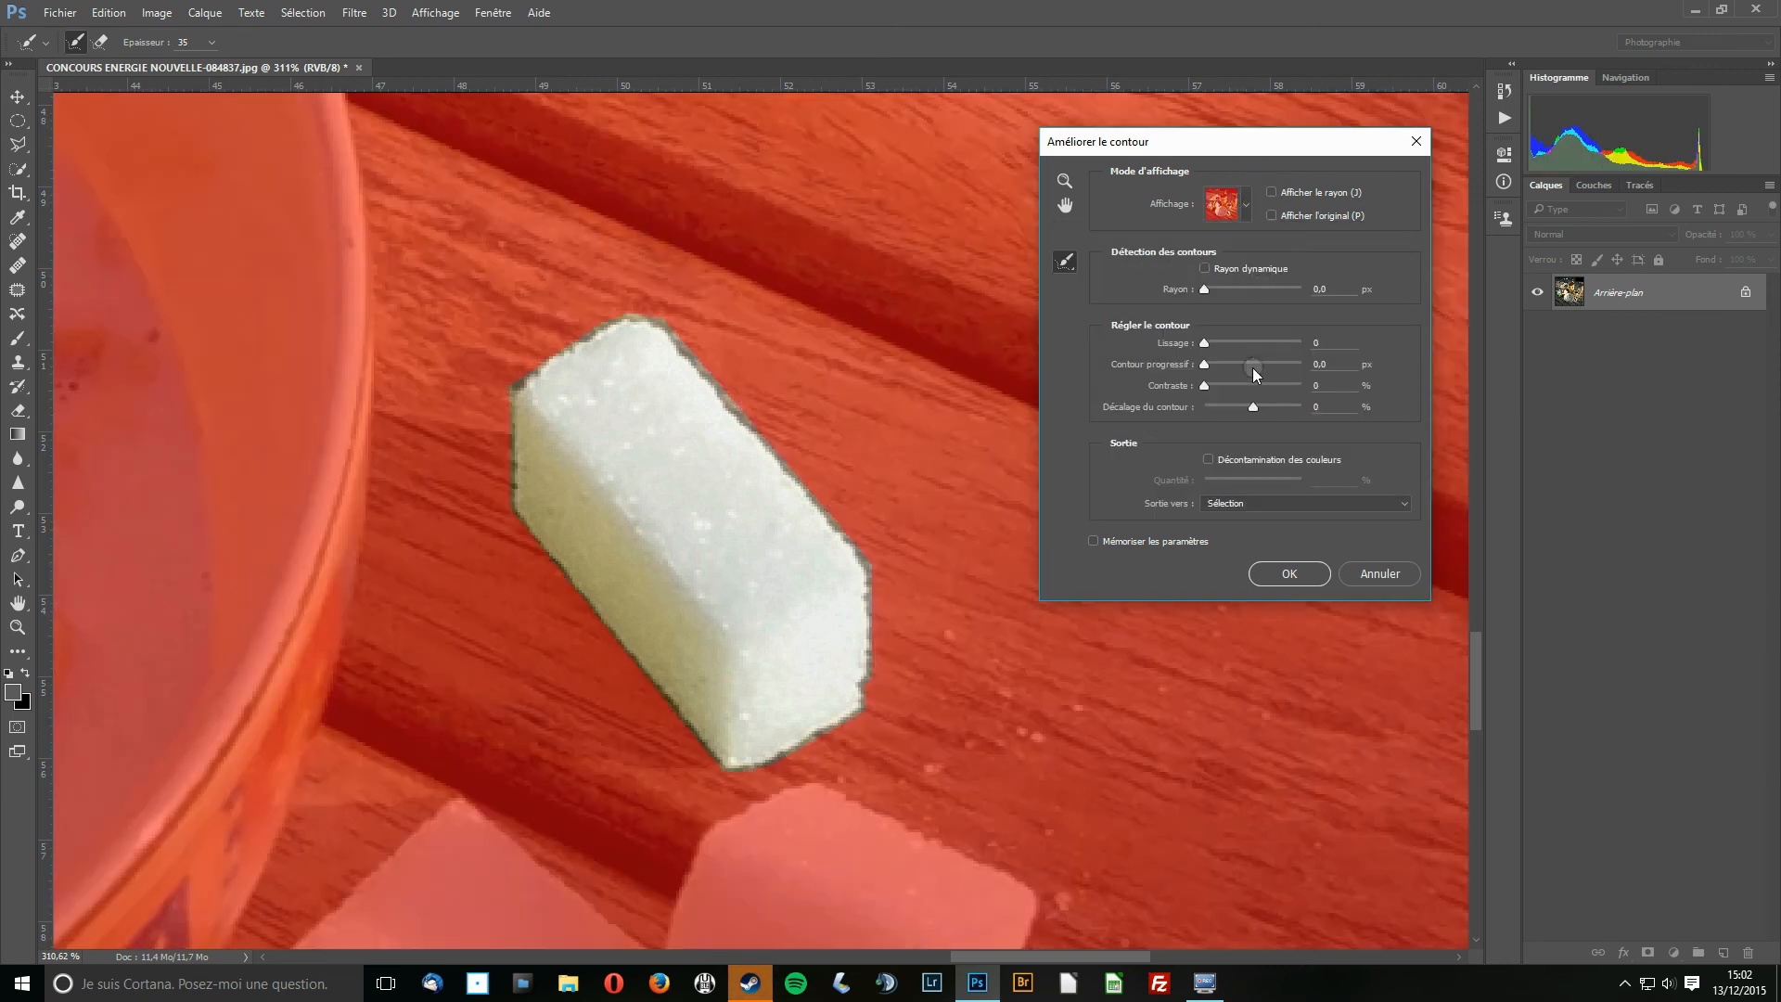
Shift the sugar cube's edge inward with Décalage du contour at -100 % and apply the refinement to the selection
left_click_drag(1254, 412, 1173, 404)
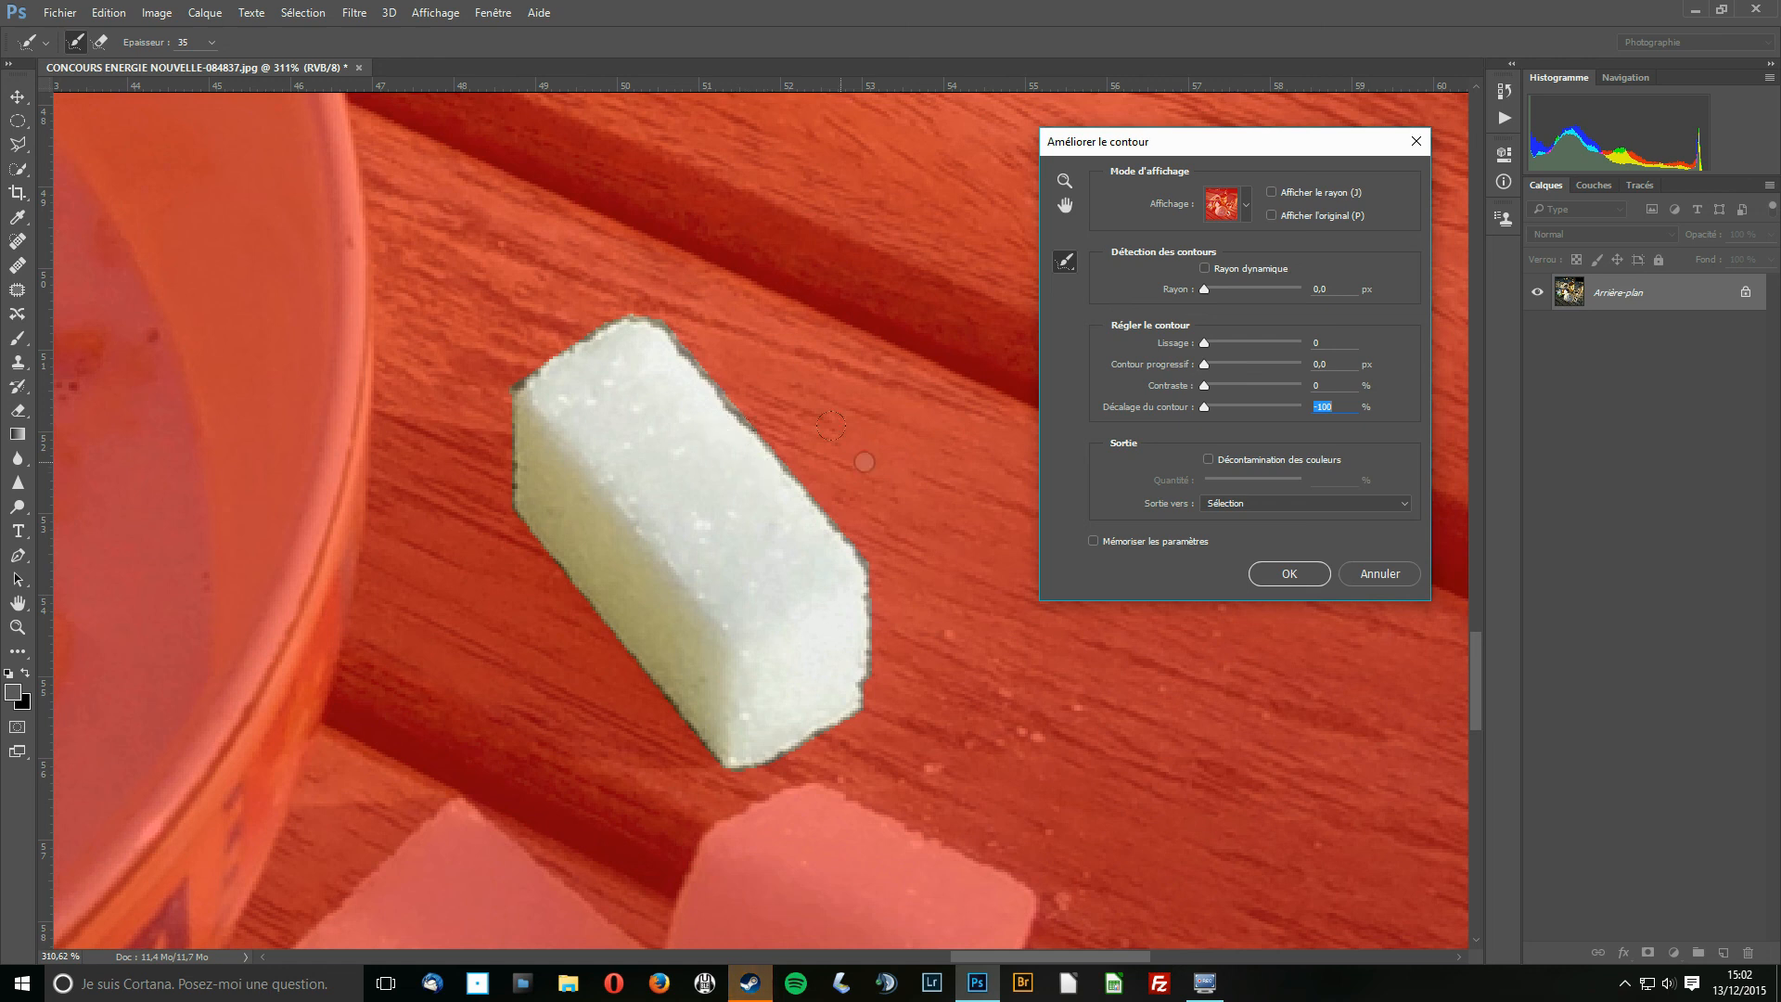
left_click(1205, 405)
left_click_drag(1203, 346, 1206, 365)
left_click(1217, 346)
left_click(1291, 572)
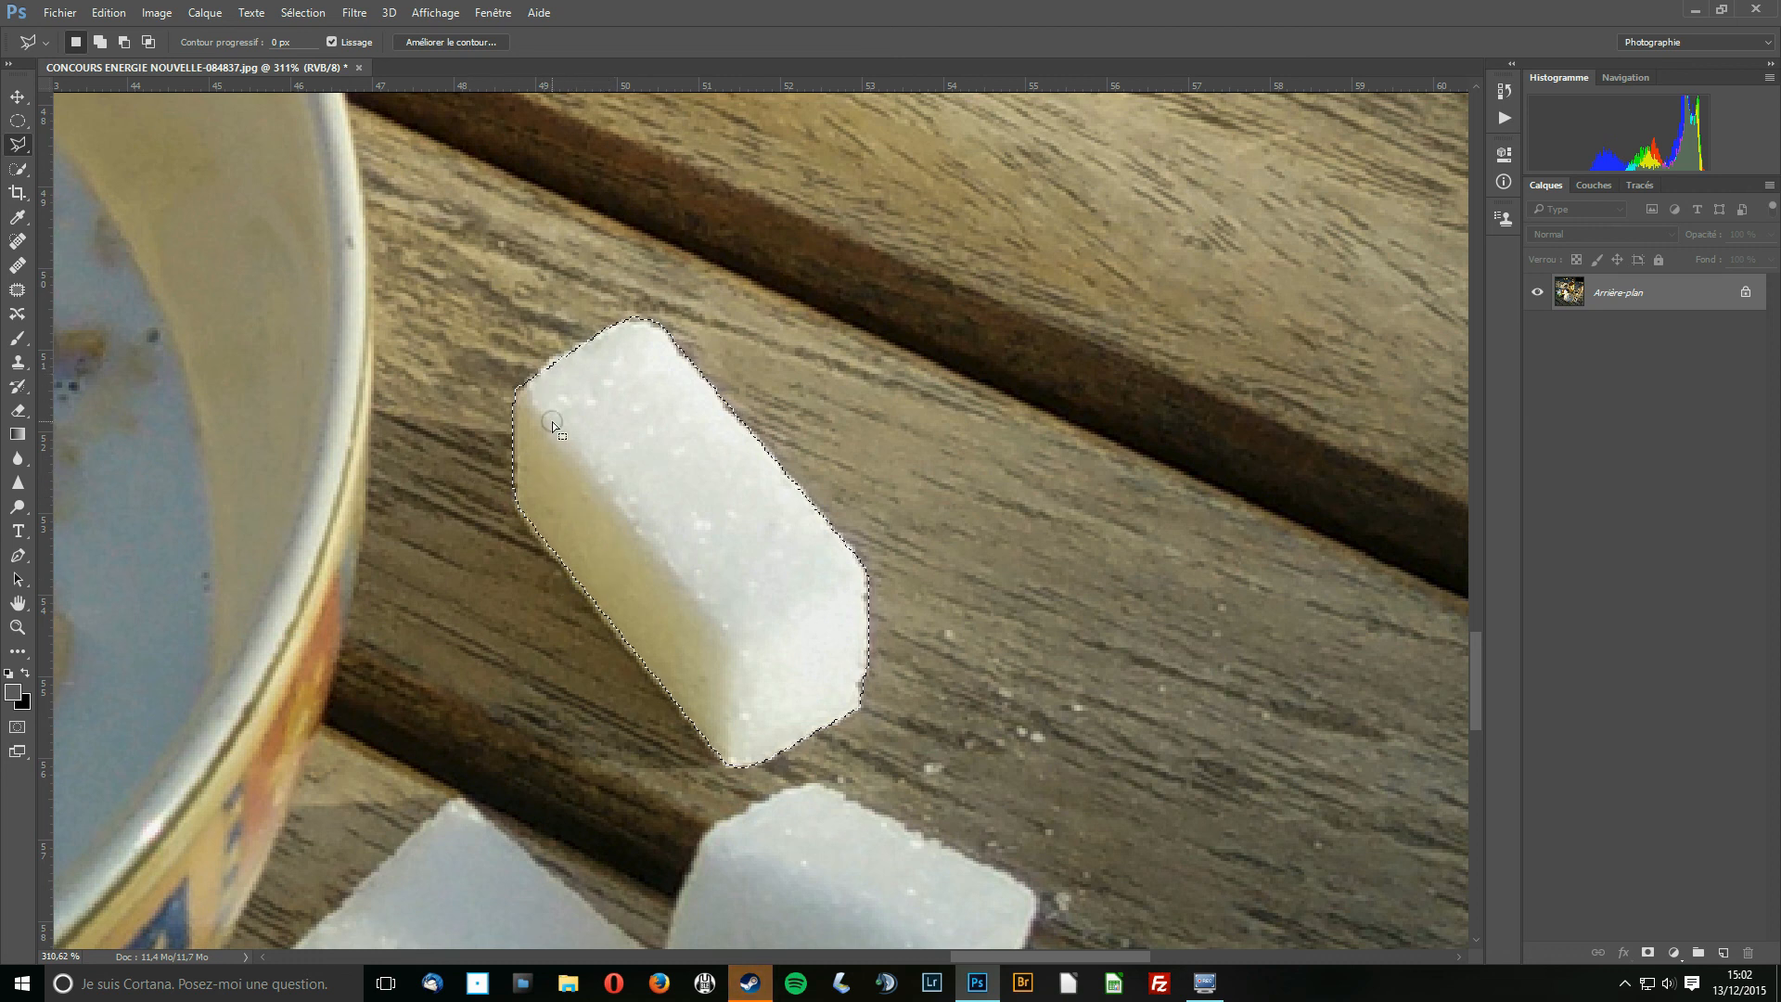
Deselect the sugar cube and bring the breakfast table with the bowl, cup and tin back into view
key("ctrl+d")
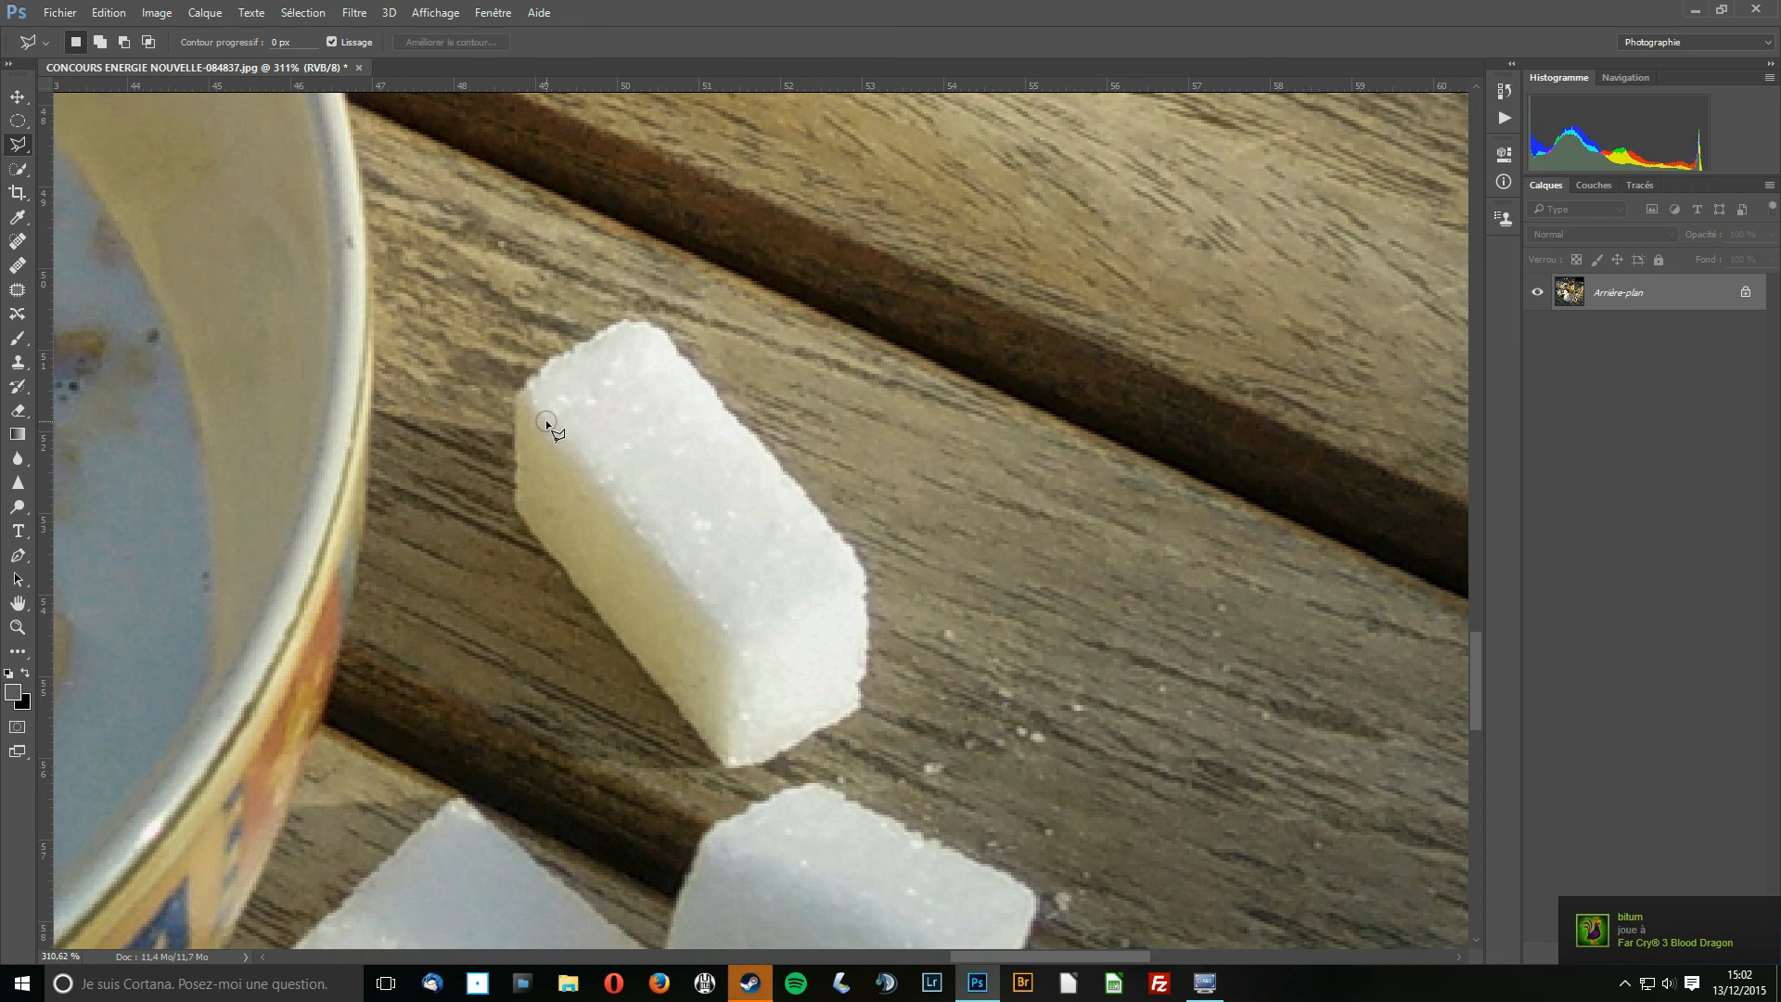
scroll(553, 427, "down", 20)
key("space")
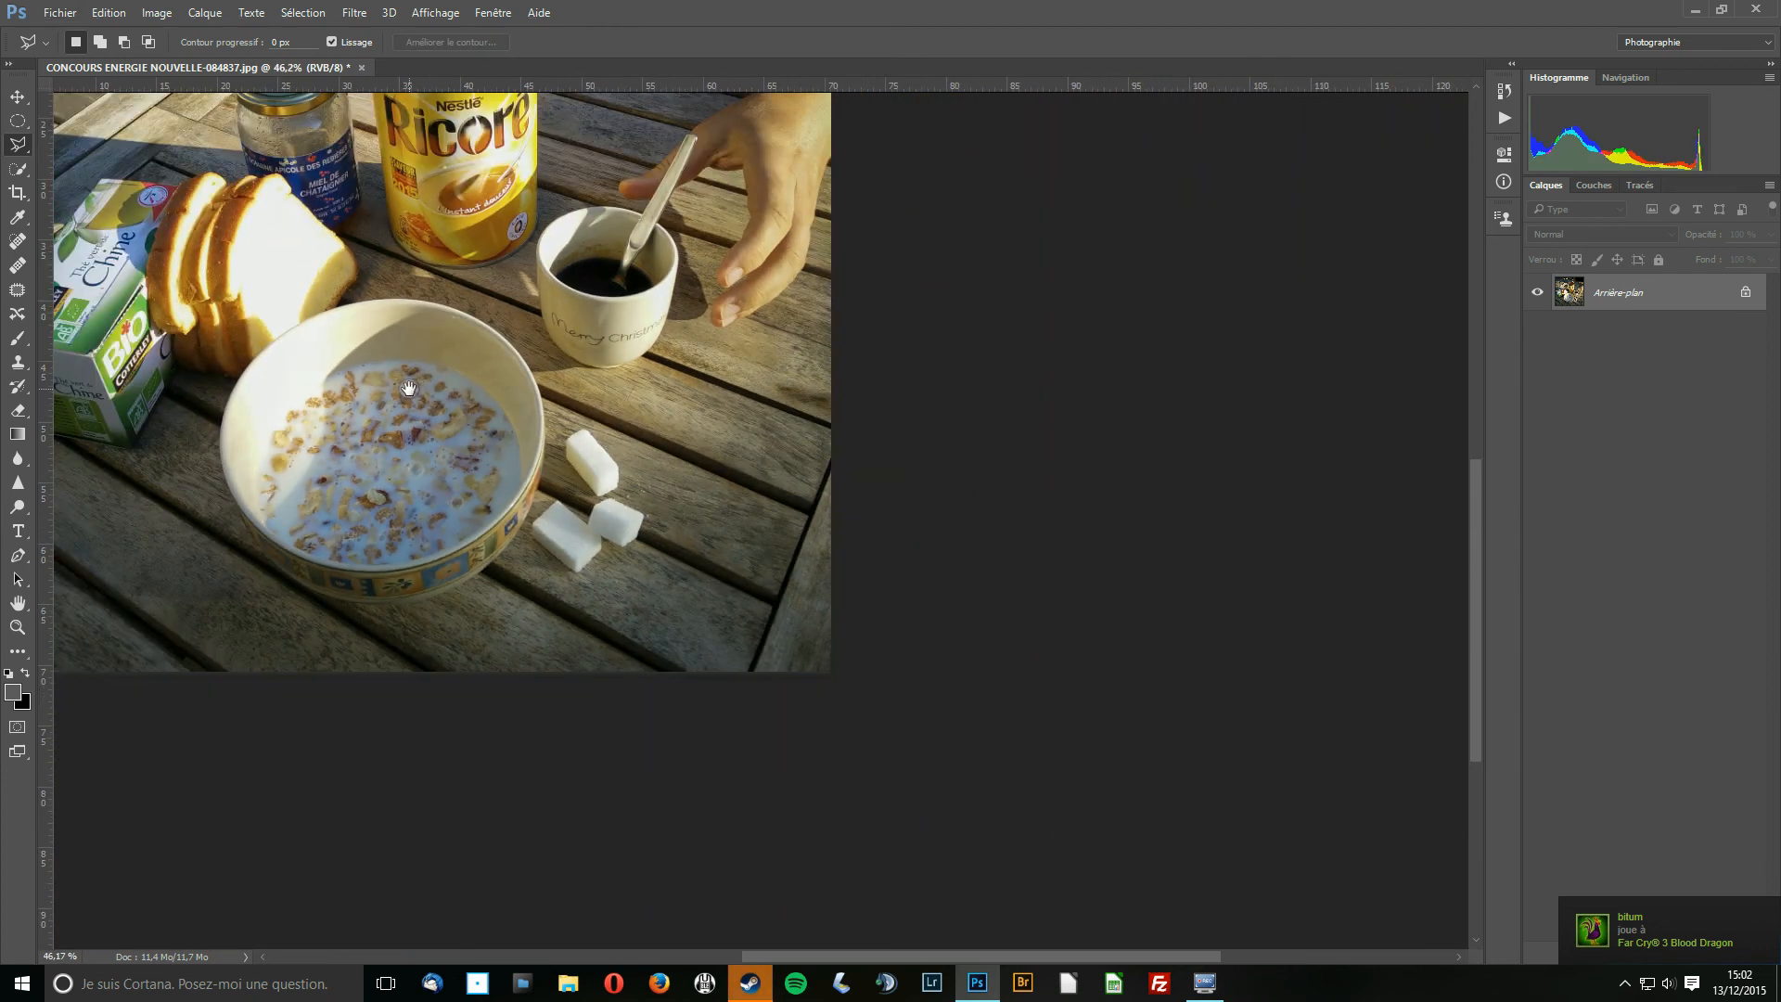
left_click_drag(409, 387, 704, 596)
left_click(298, 13)
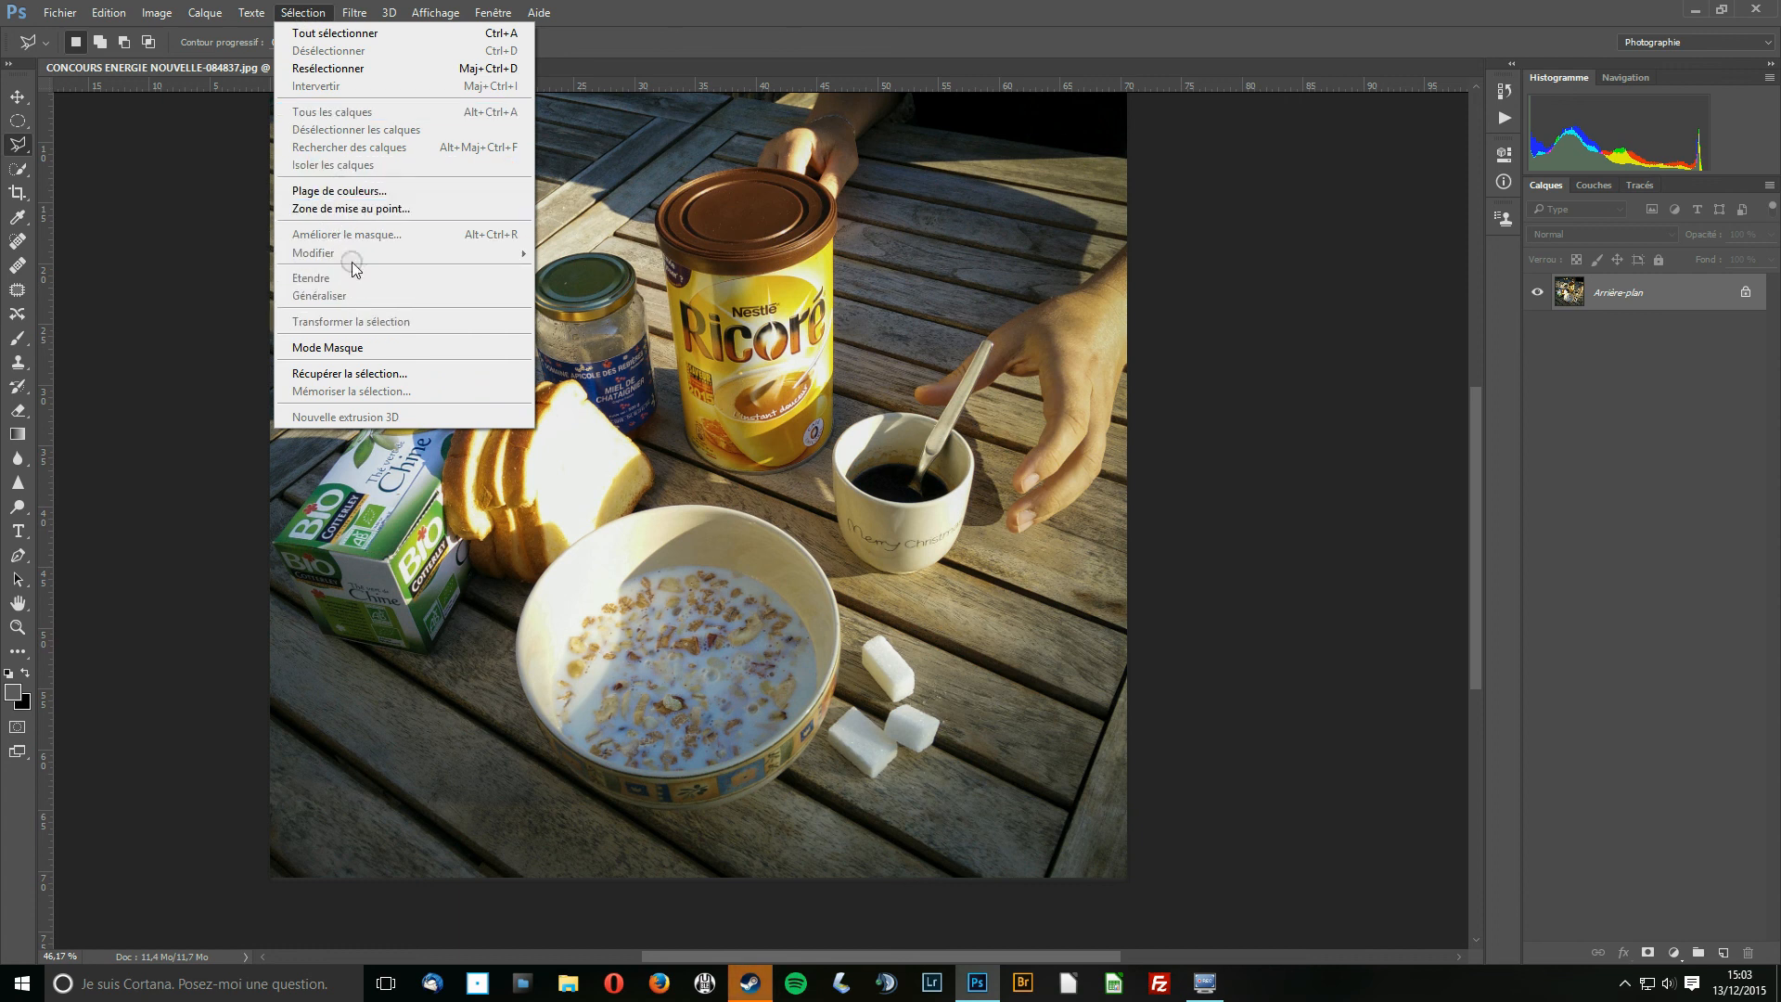
left_click(301, 12)
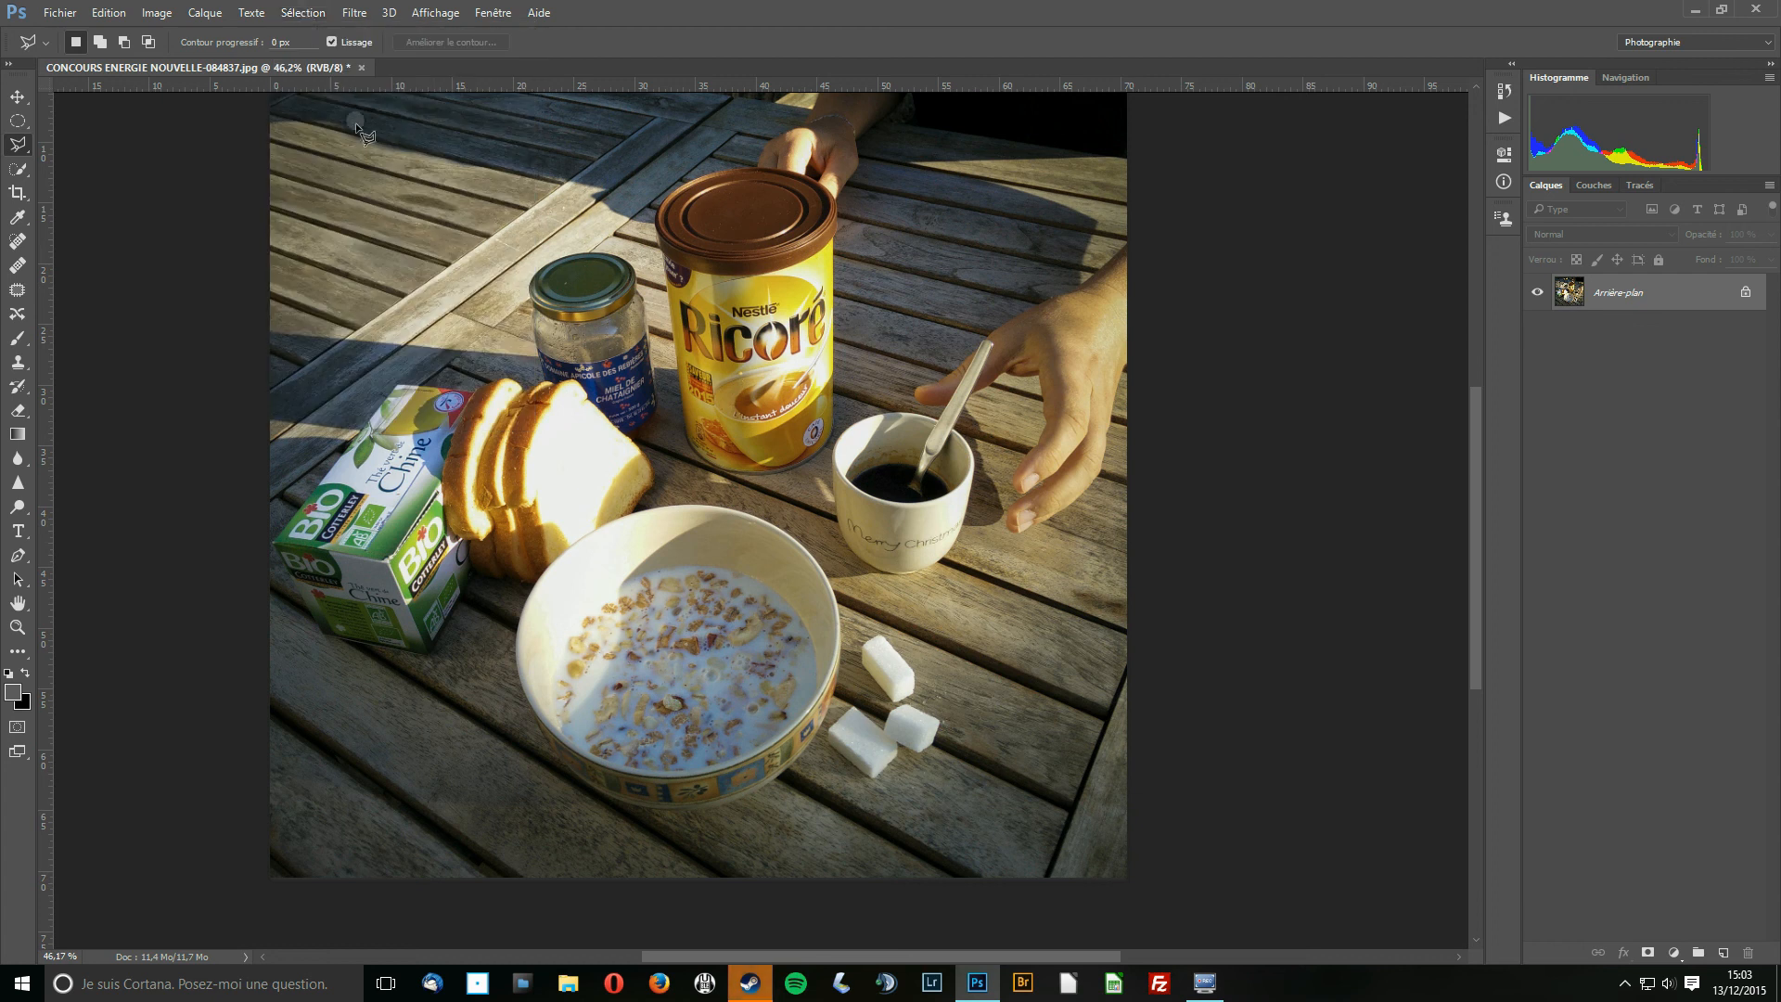